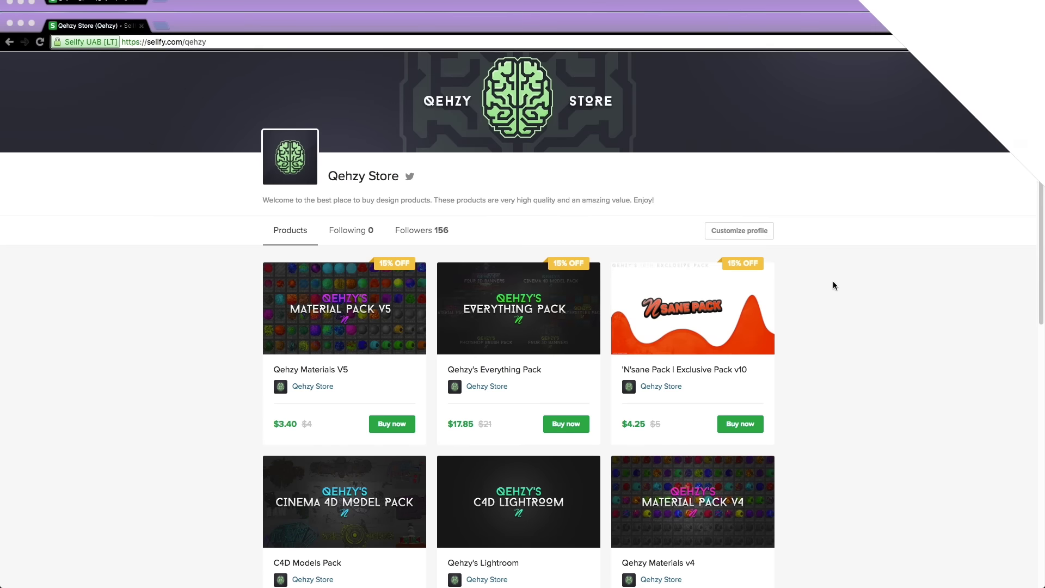
Scroll through the Sellfy store's product listings and open one product's page.
scroll(832, 285, down, 6)
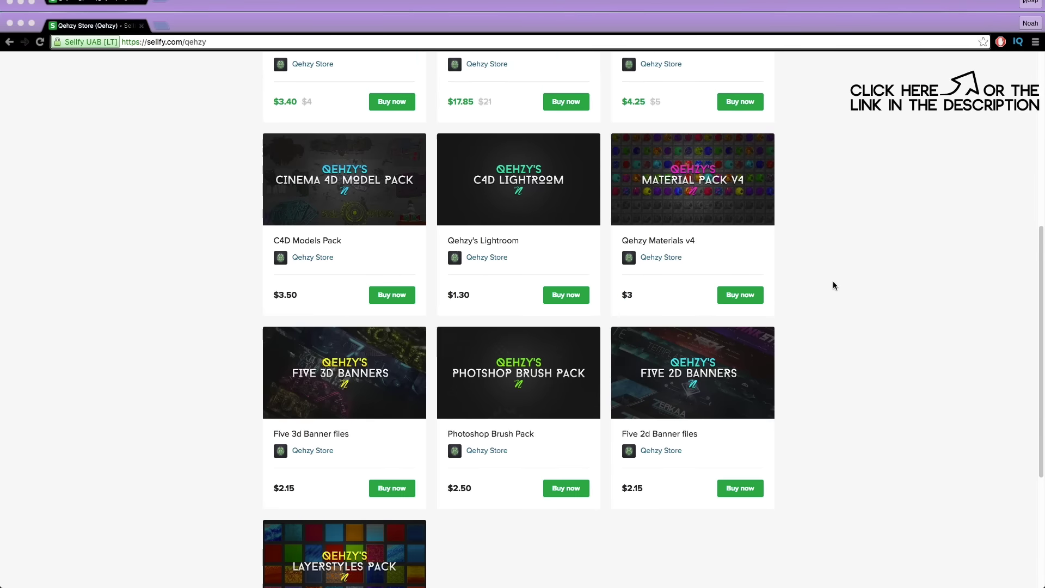
scroll(833, 282, up, 3)
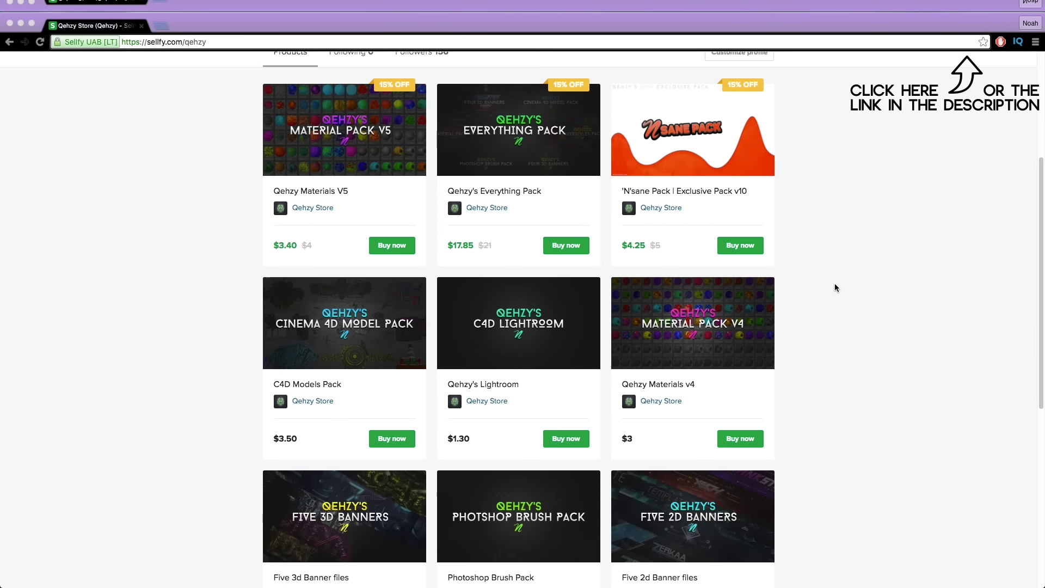
scroll(835, 287, up, 4)
click(352, 349)
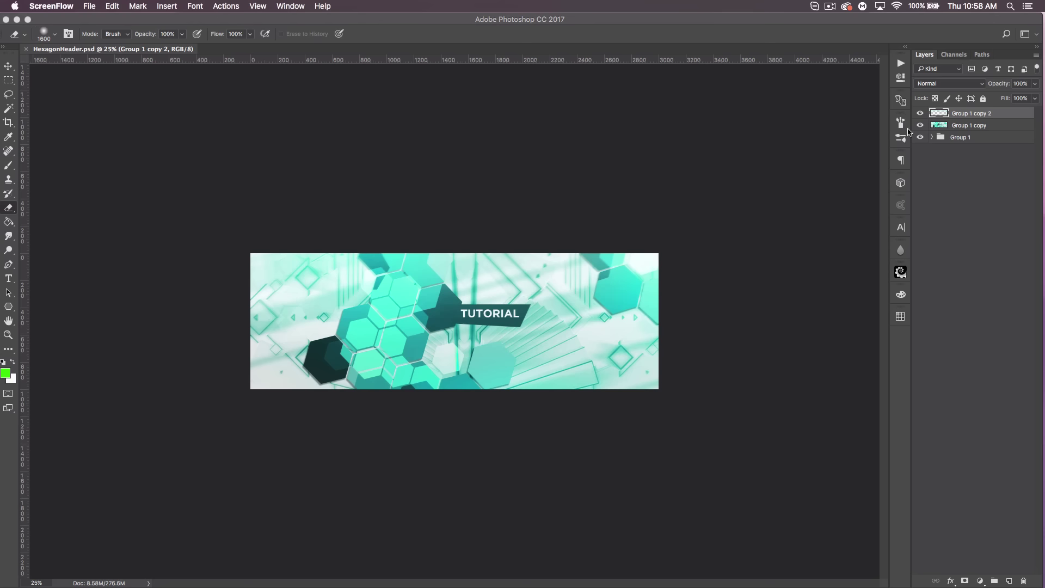
Hide Group 1 copy 2 and Group 1 copy, check Hue/Saturation 1, then start File > New.
click(932, 137)
click(920, 125)
click(921, 113)
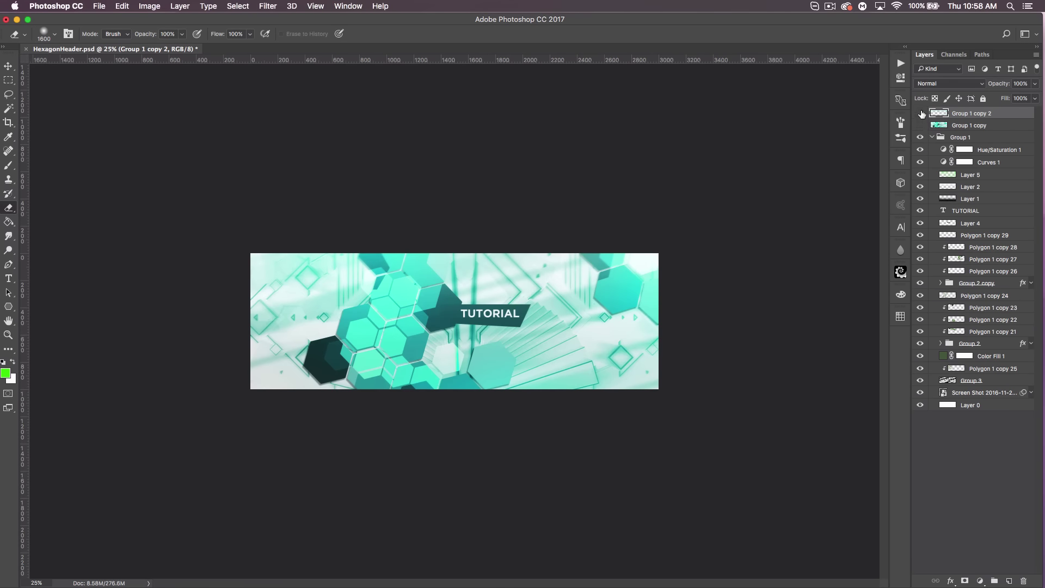
click(920, 151)
click(920, 150)
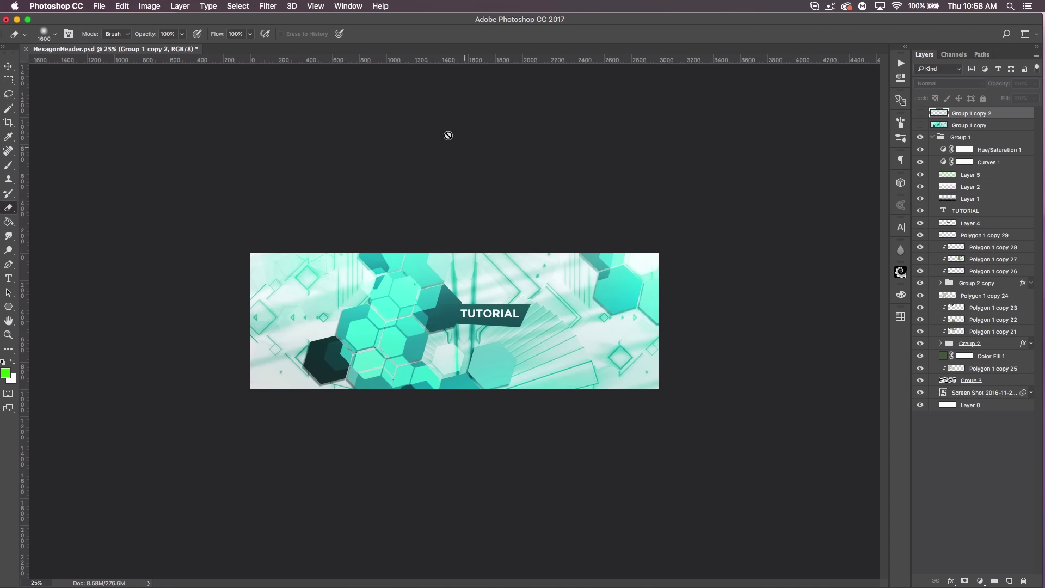
click(101, 7)
click(103, 20)
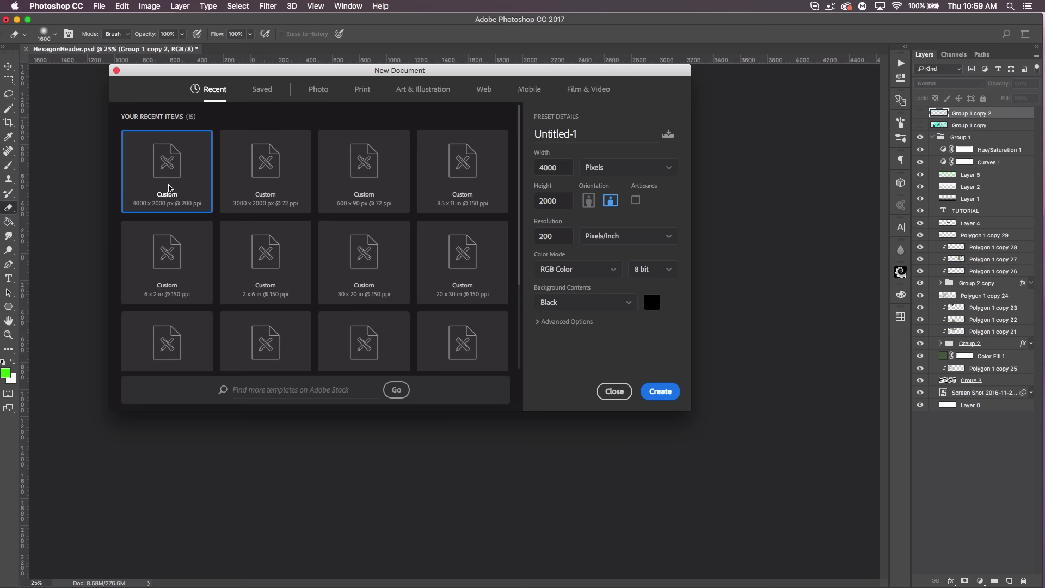
Create a new 3000 × 1000 px document at 72 ppi.
click(556, 238)
text(72)
click(565, 163)
text(3000)
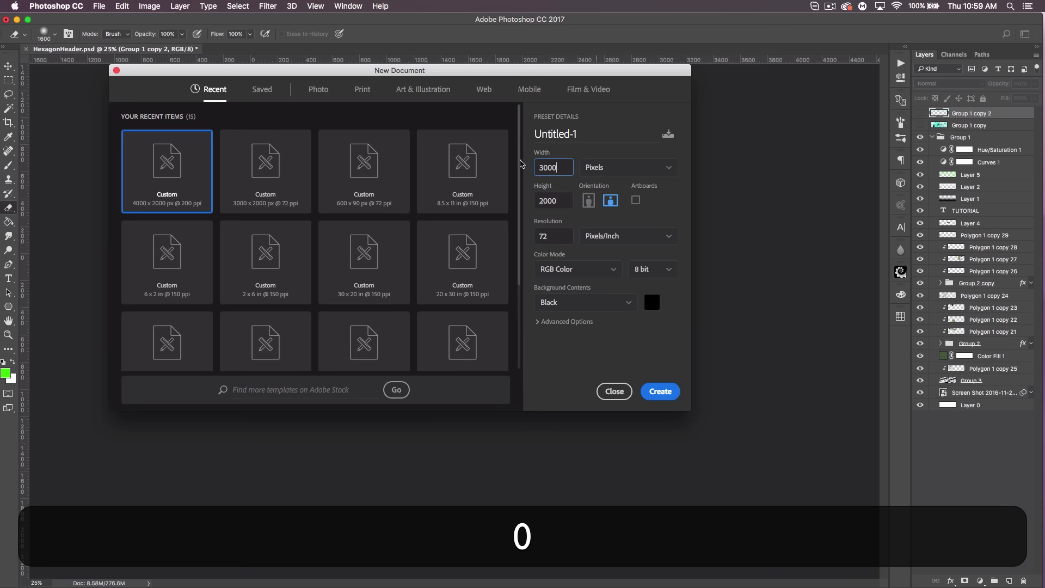
click(531, 199)
text(10)
click(660, 393)
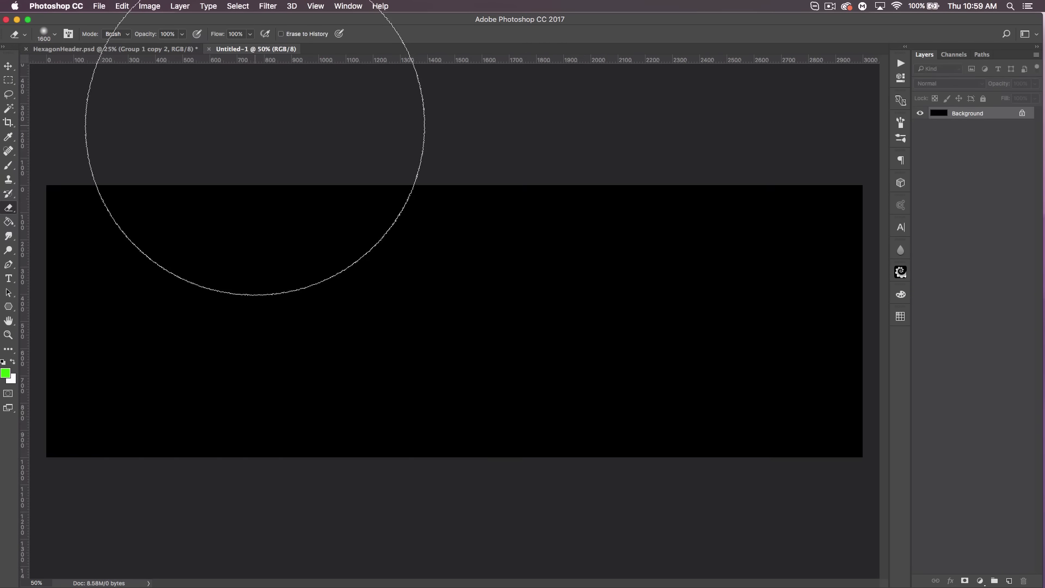
Unlock the Background as Layer 0 and invert it from black to white.
key(super+minus)
key(super+minus)
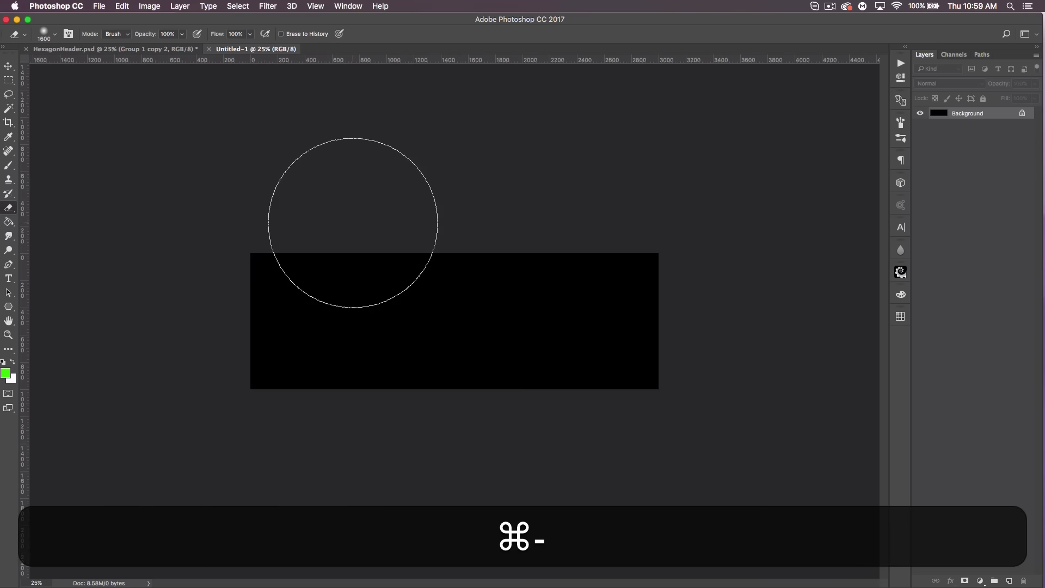
click(112, 48)
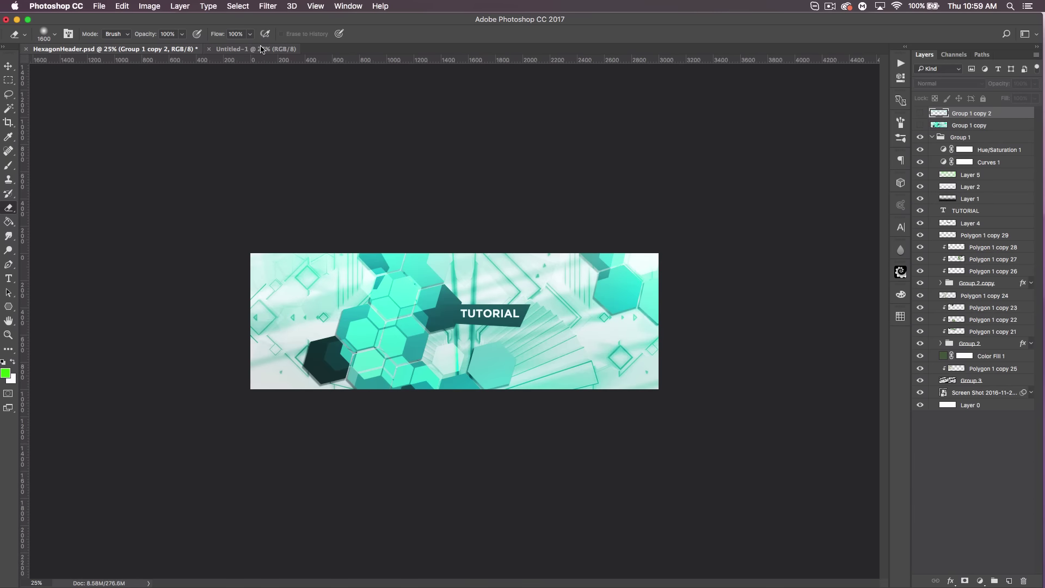
click(256, 48)
double_click(1005, 115)
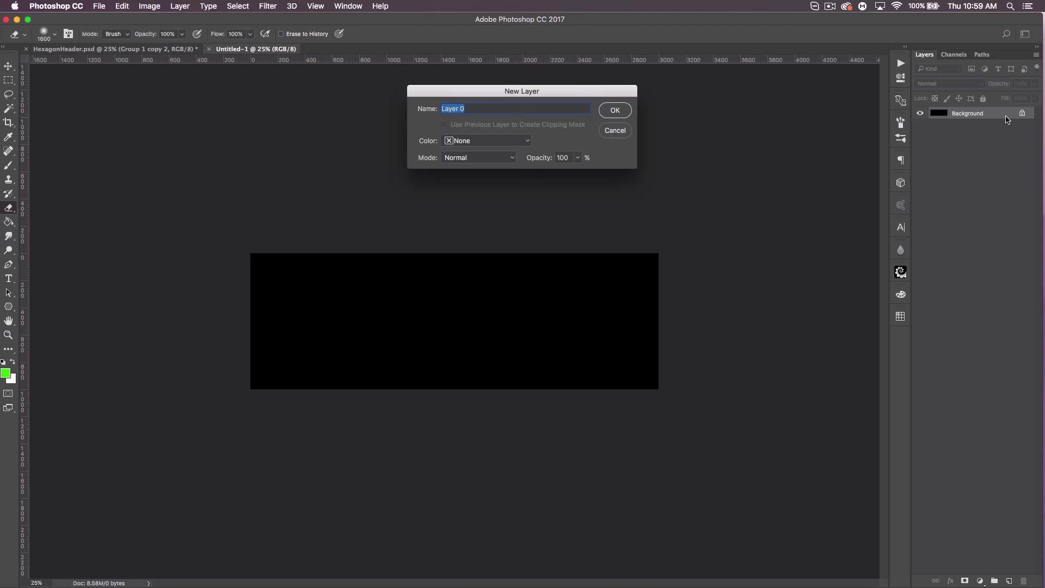
click(625, 111)
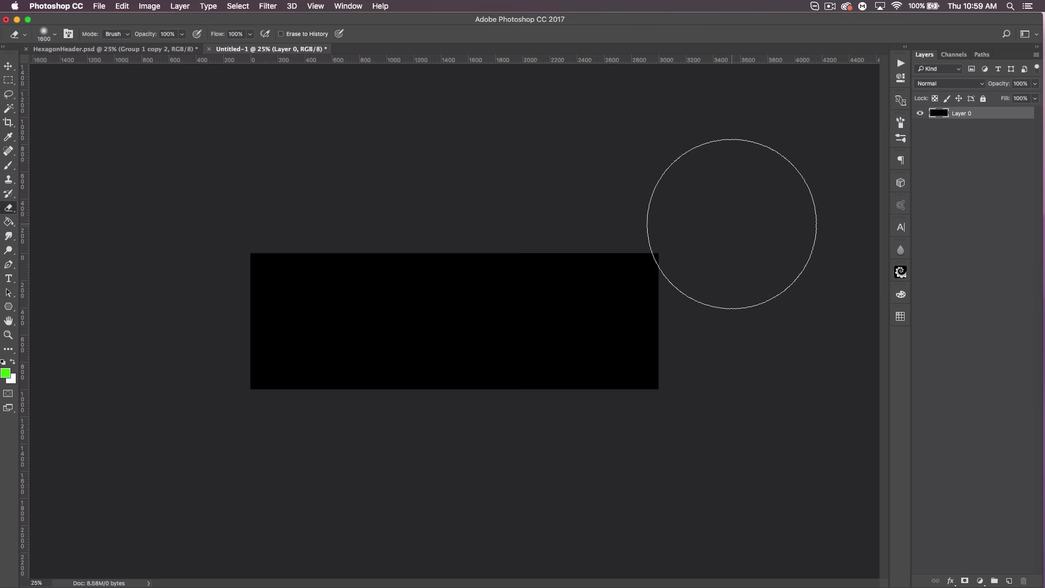
key(super)
key(super+i)
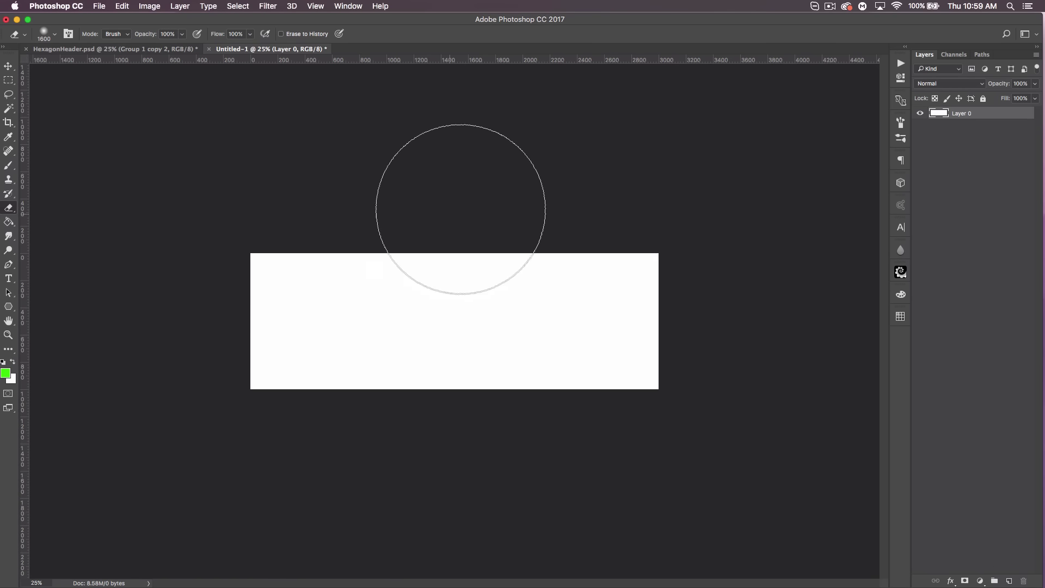
click(115, 49)
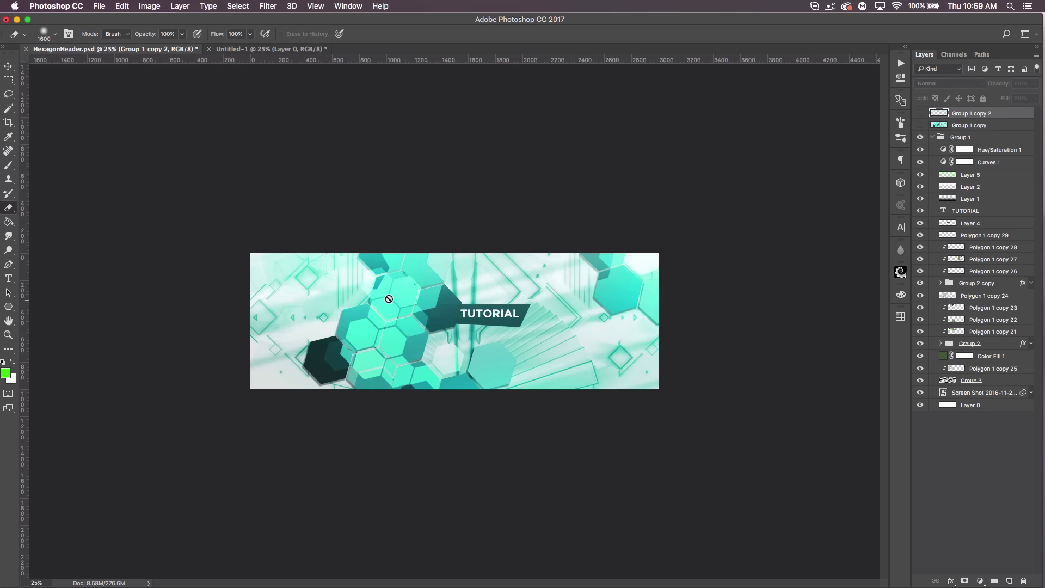
Select the Move tool and switch to the blank Untitled-1 document.
click(13, 66)
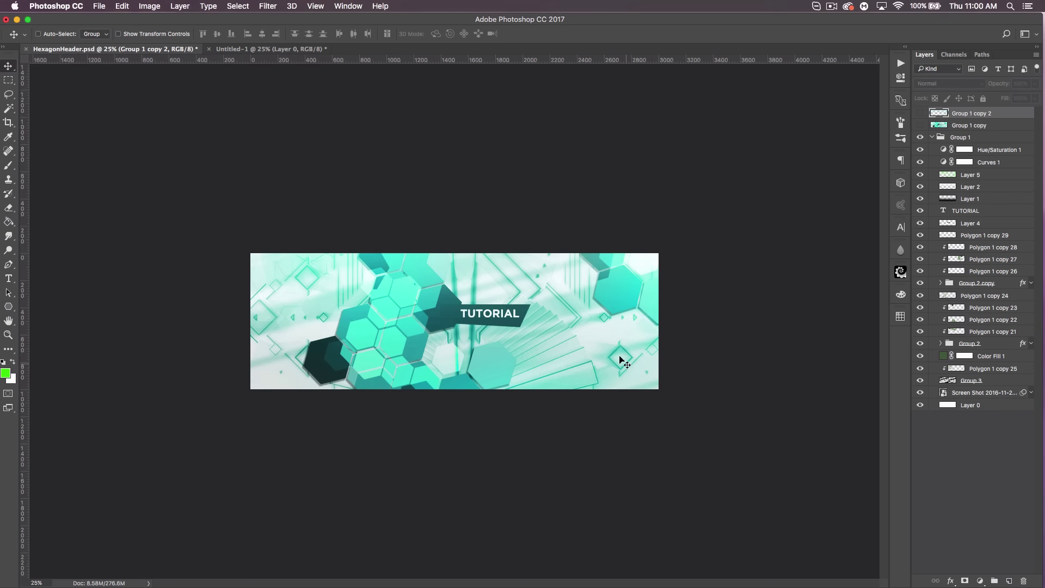
click(235, 49)
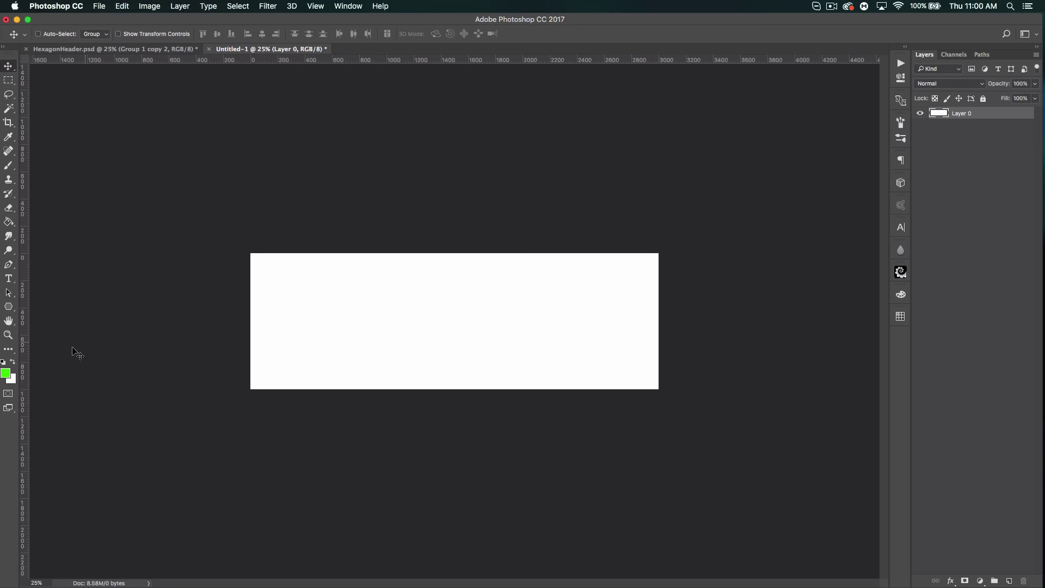
Set the foreground colour to dark green #3e6b30 and pick the Polygon Tool.
click(5, 373)
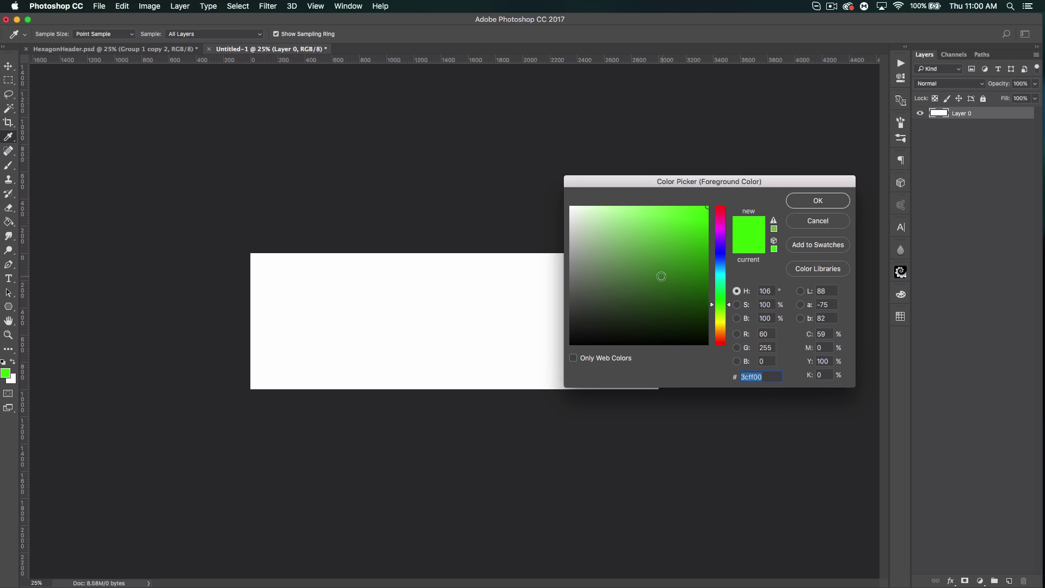
click(646, 286)
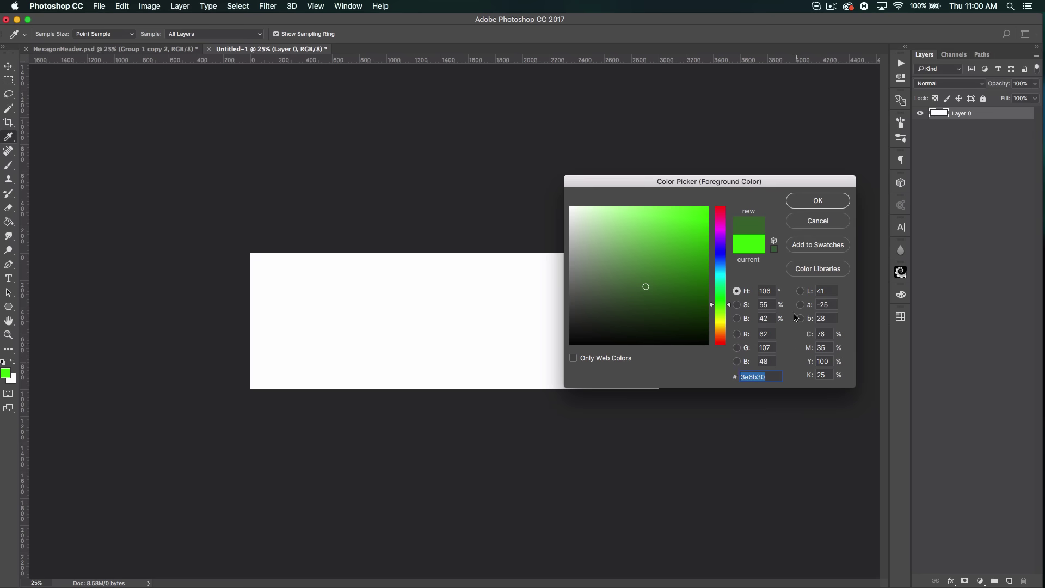
click(813, 200)
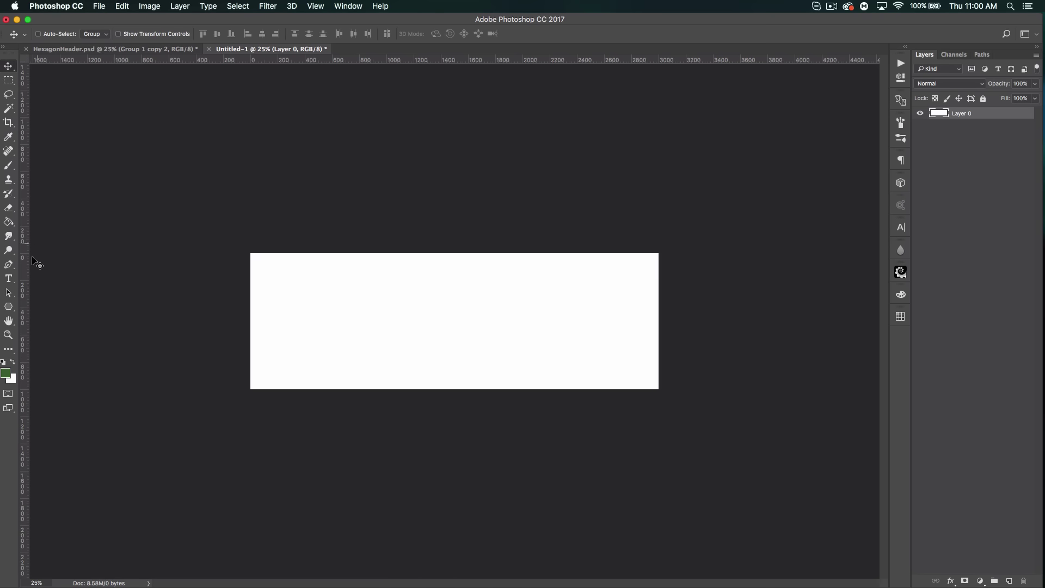
click(9, 306)
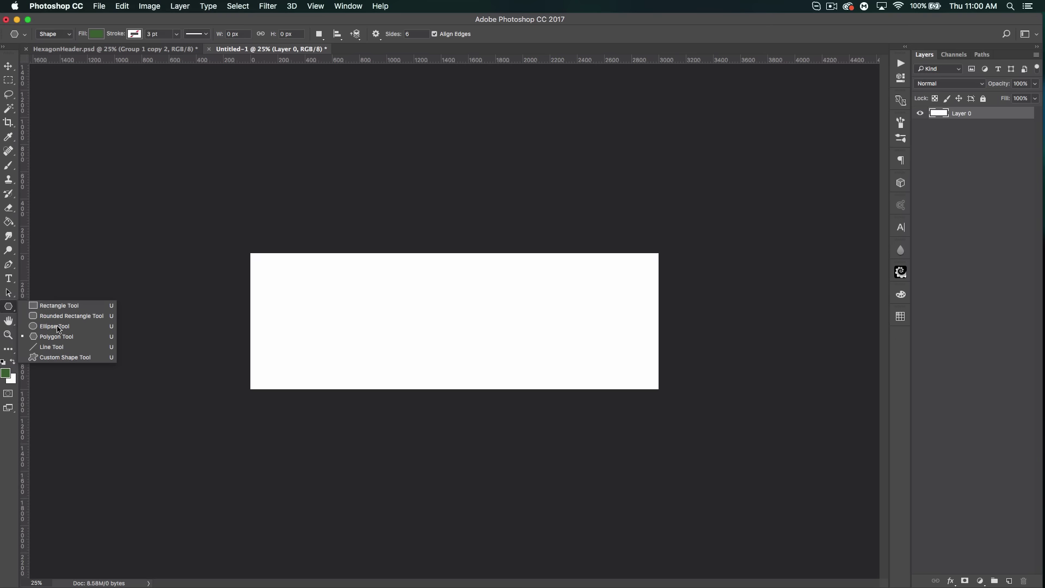
Draw a six-sided dark green hexagon near the canvas centre as Polygon 1.
click(58, 338)
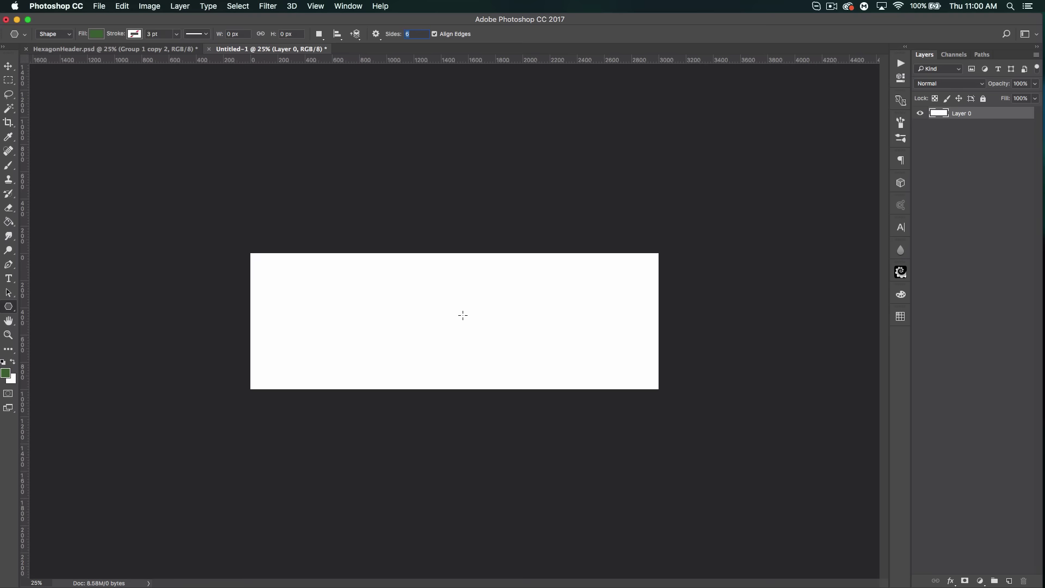
key(super+equal)
key(super+equal)
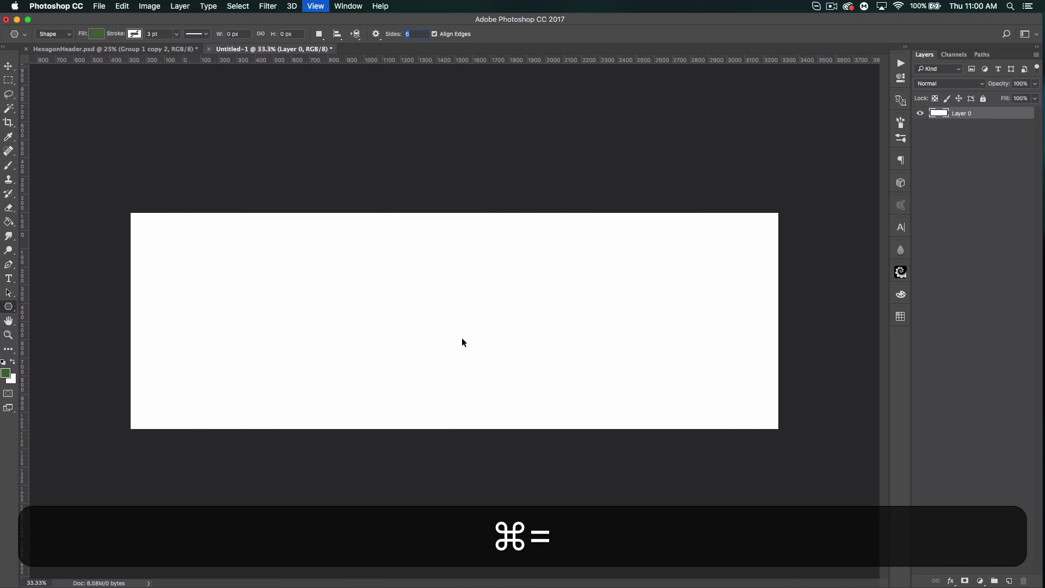
key(super+minus)
drag(444, 325, 449, 352)
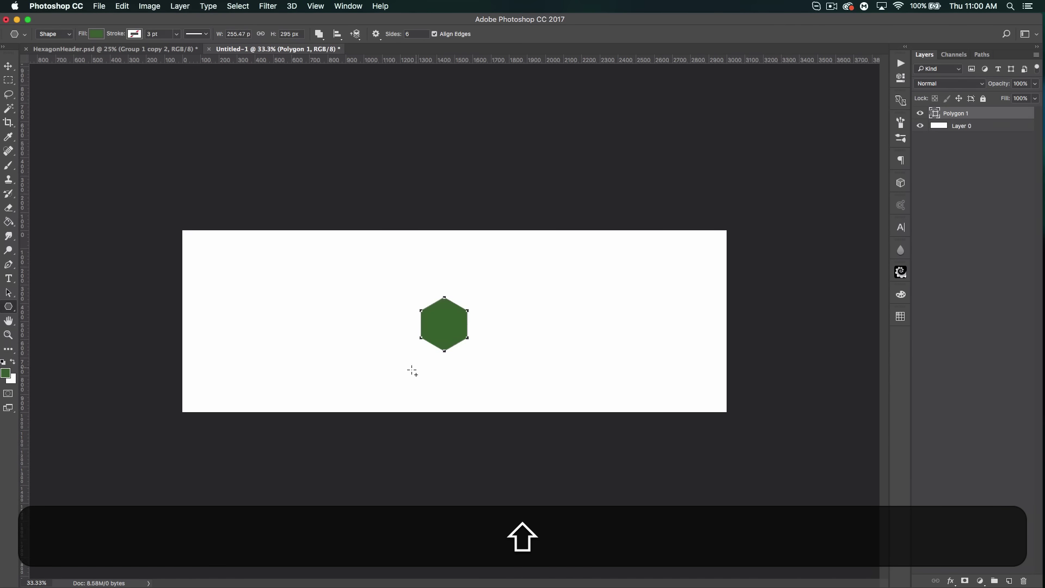
click(12, 68)
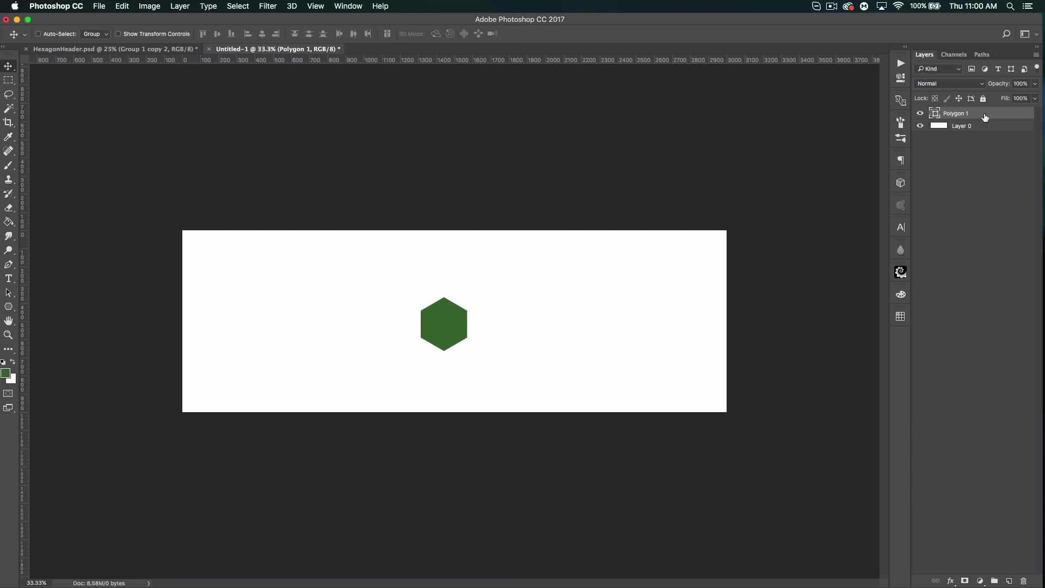
Rasterize Polygon 1 and place a duplicate hexagon right beside the original.
right_click(985, 115)
click(871, 253)
key(super)
key(super+j)
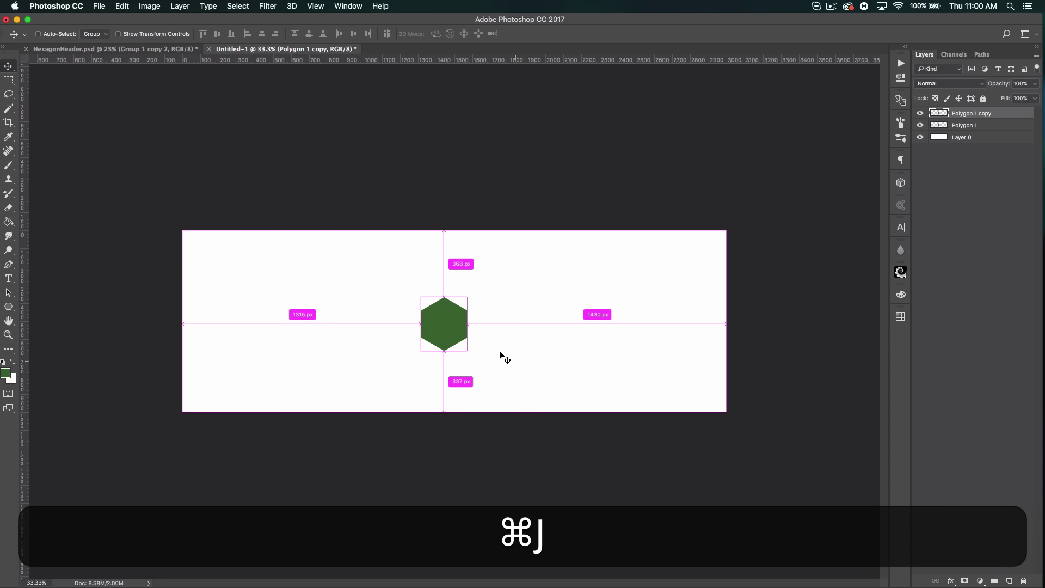
drag(447, 315, 499, 332)
key(shift+Left)
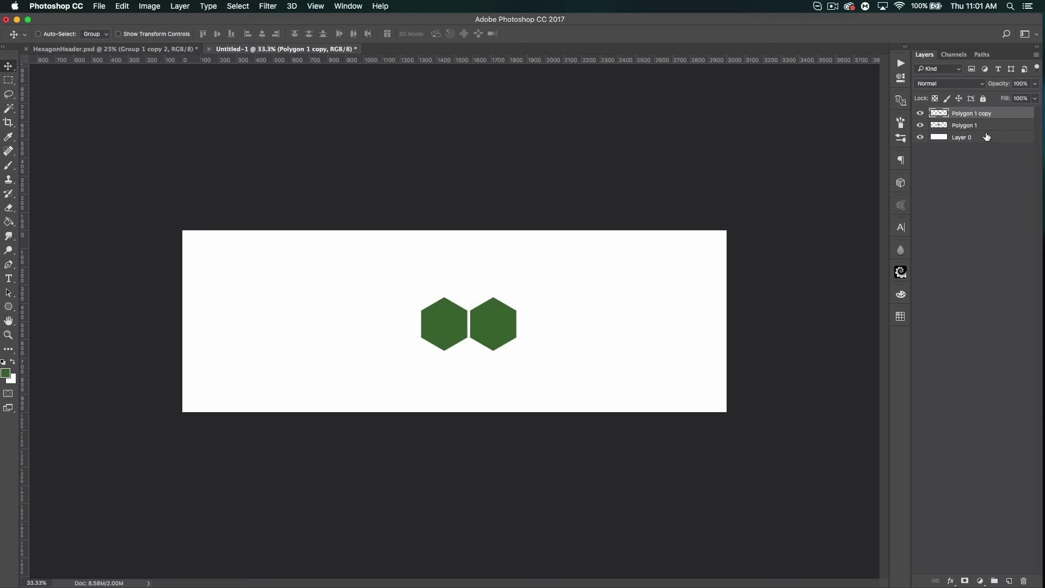
Duplicate the hexagon pair and fit the copies snugly below the first pair.
shift+click(988, 125)
key(super+j)
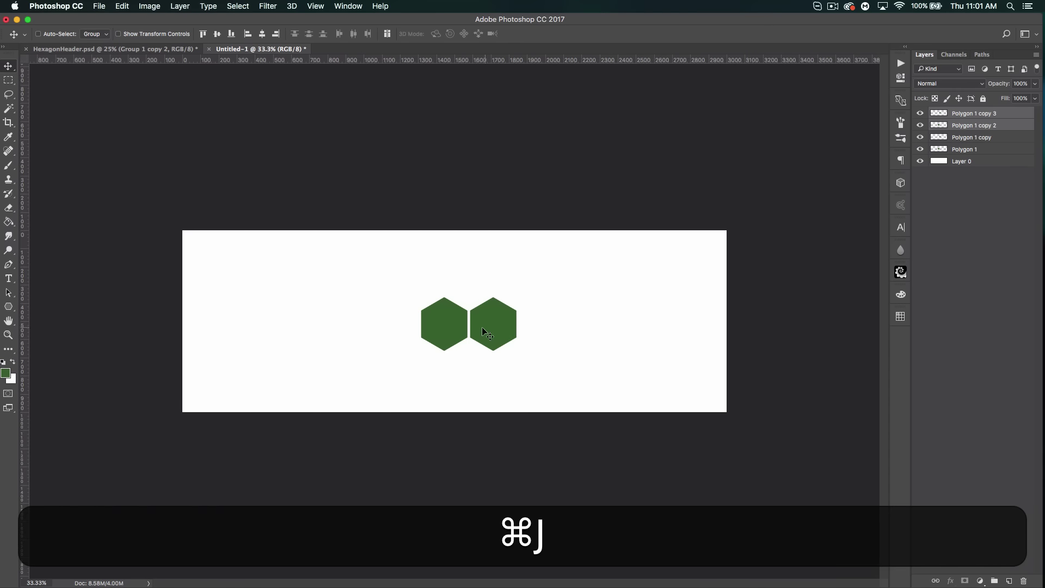
drag(477, 334, 505, 370)
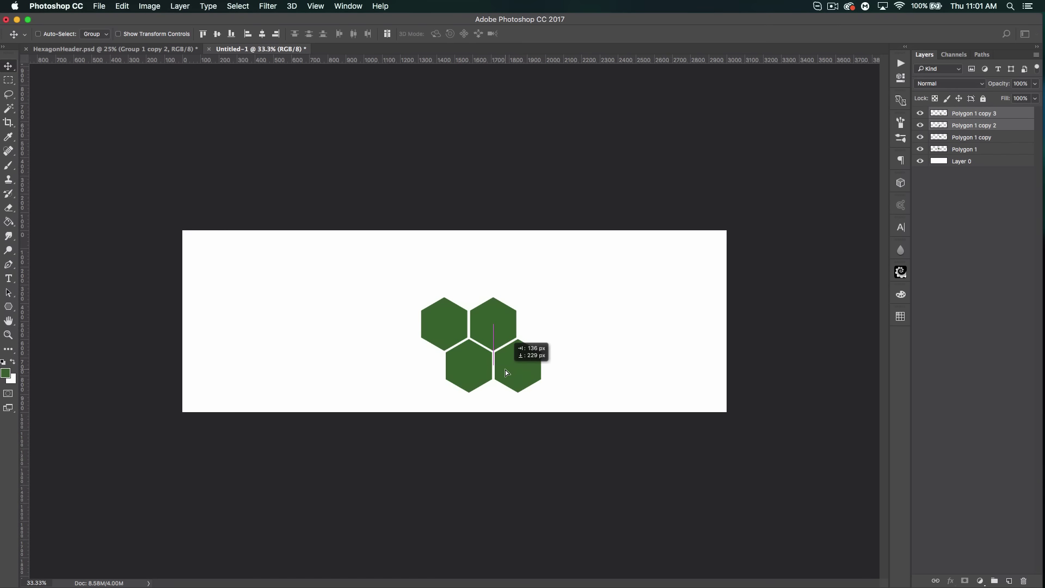
drag(507, 373, 506, 373)
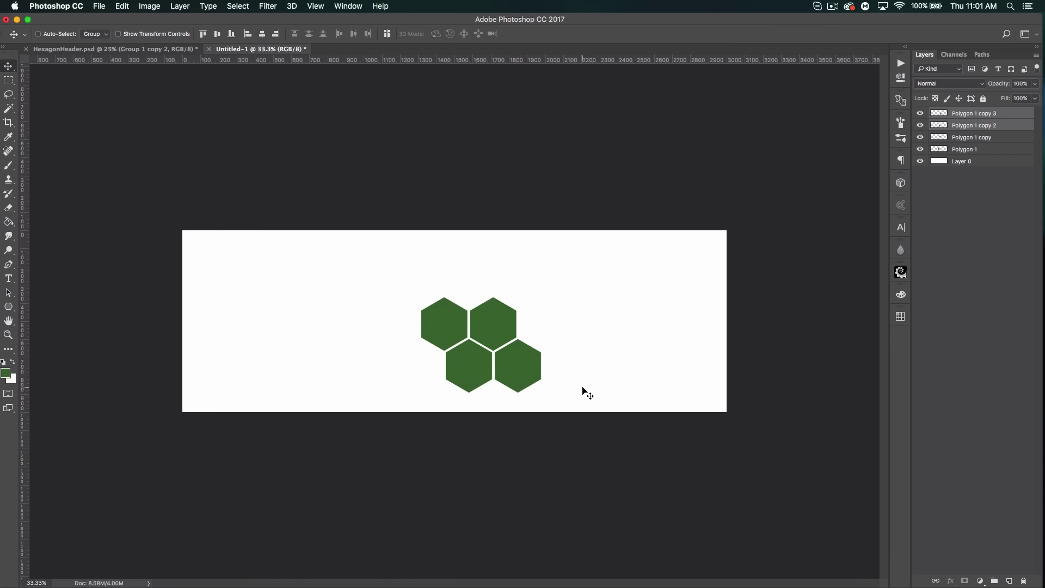
key(Down)
key(Down)
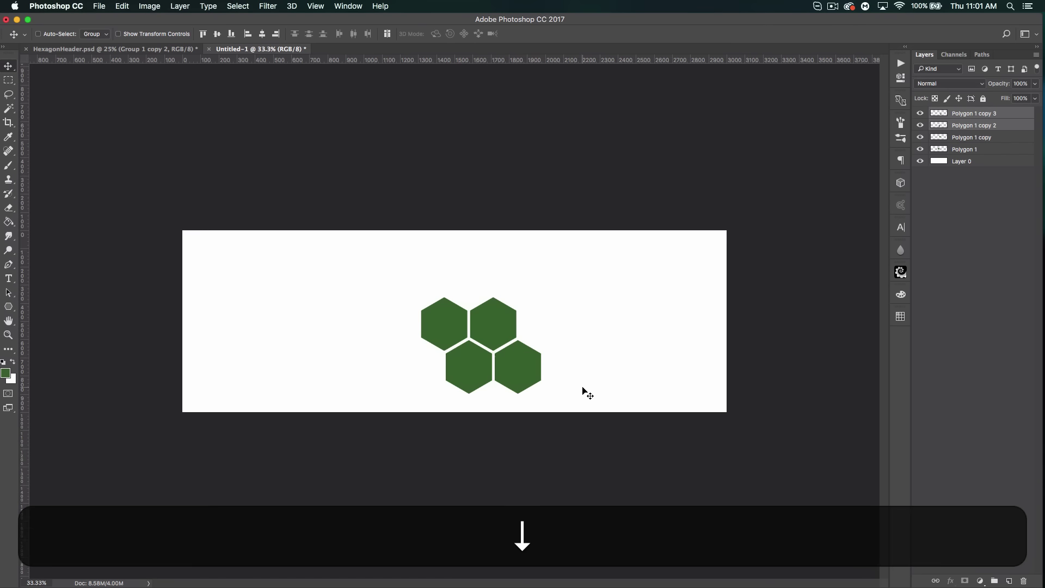
key(Up)
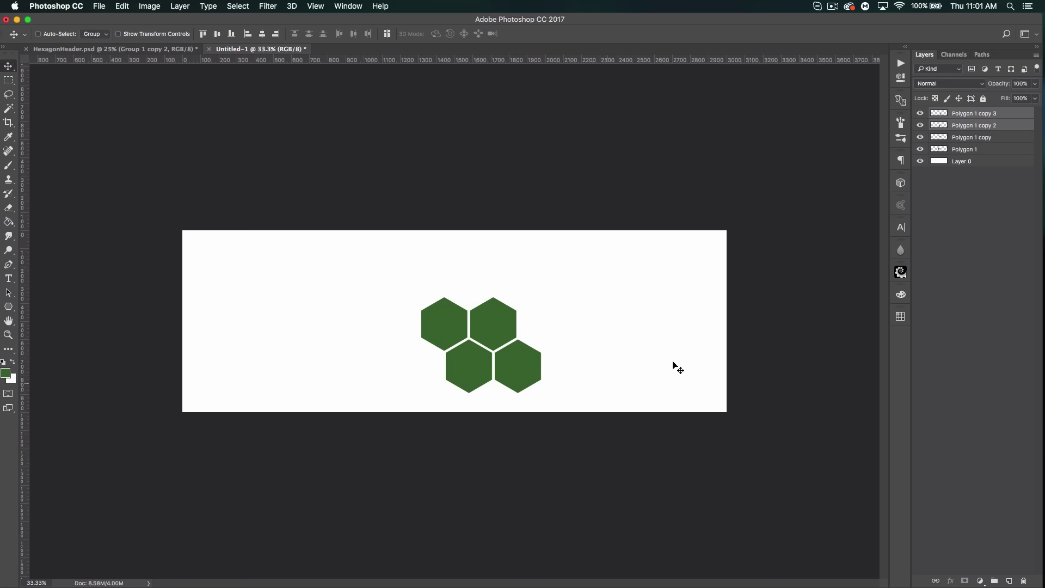
Add a hexagon left of the bottom row, then copy that three-hexagon row upward.
key(super+j)
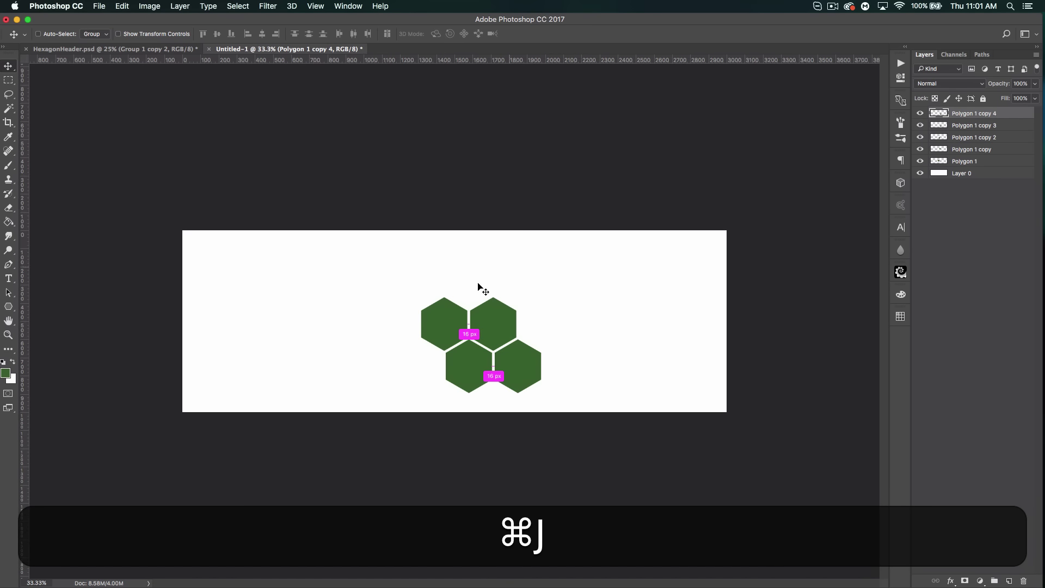
drag(432, 375, 394, 377)
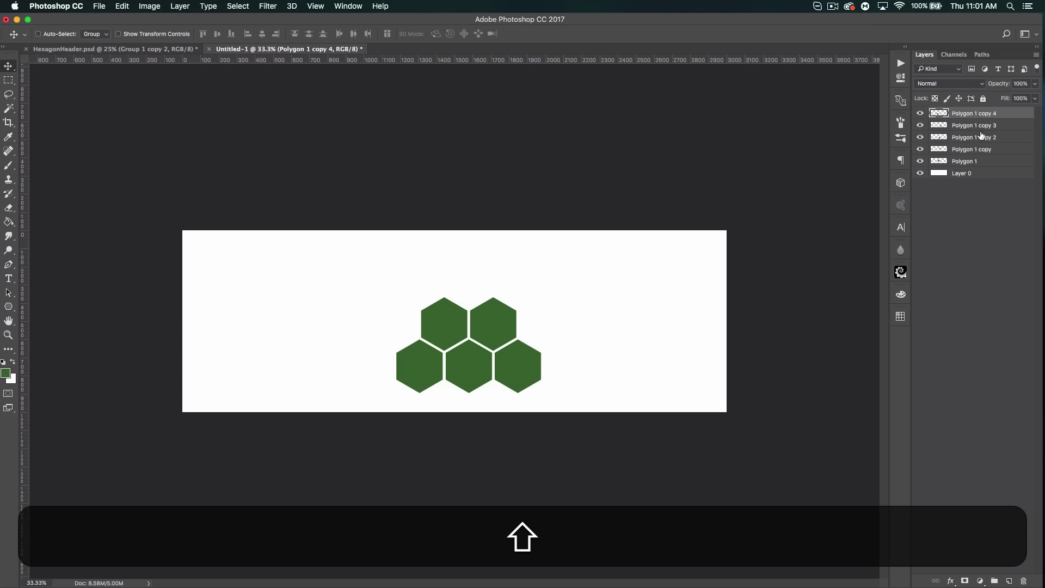
shift+click(980, 137)
key(shift+super+j)
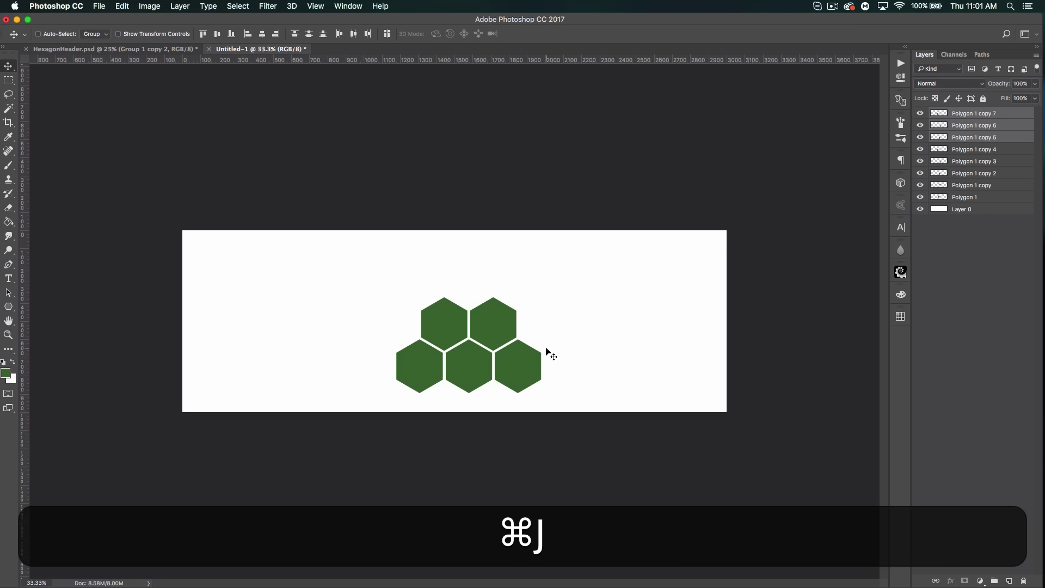
drag(546, 353, 464, 276)
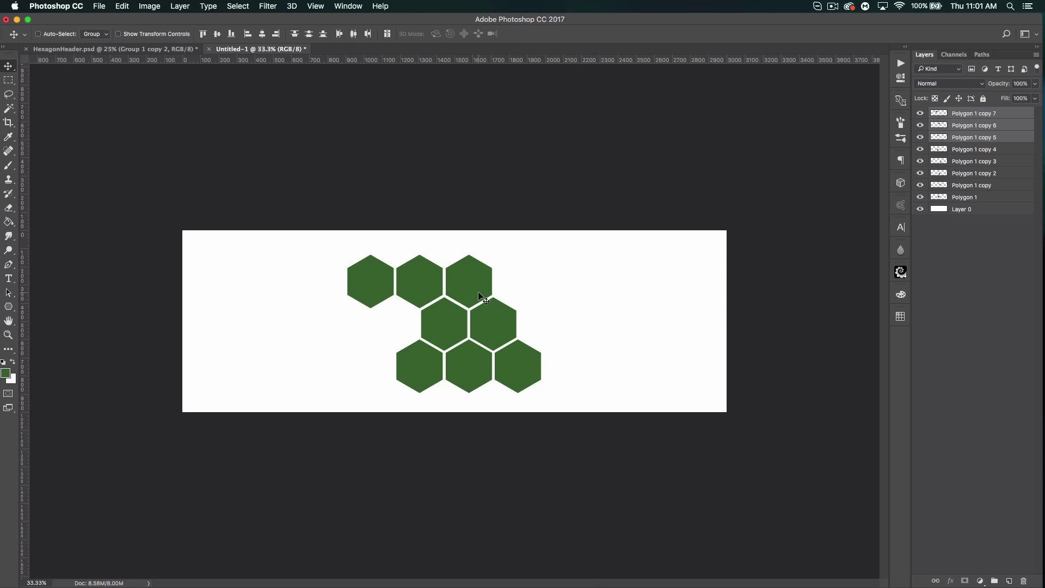
key(Down)
key(Up)
key(super)
Add hexagons along the banner's top edge, filling the gap and one below the top-right.
super+click(1004, 136)
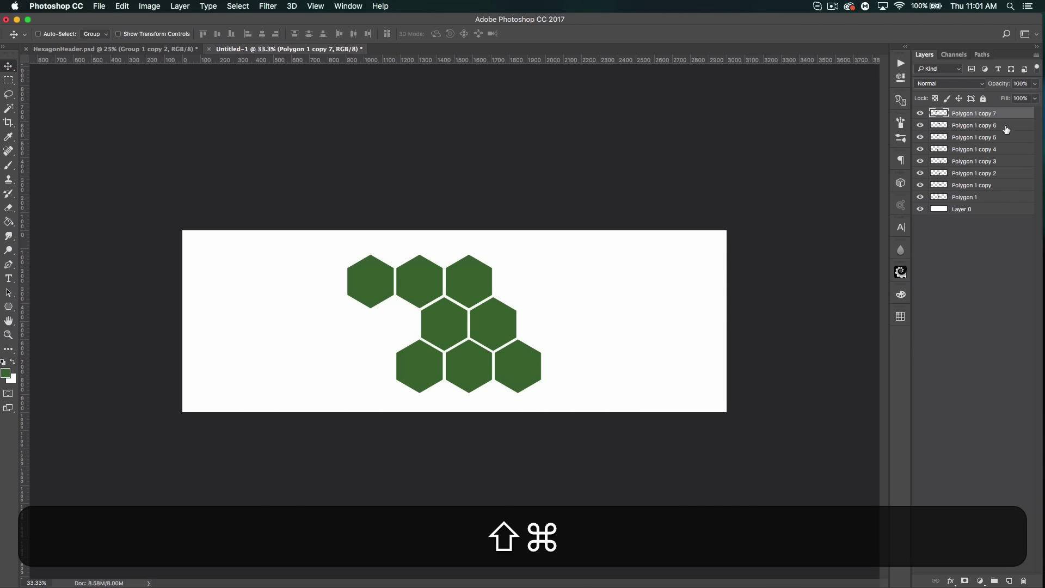
key(shift+super+j)
drag(471, 233, 513, 211)
key(Left)
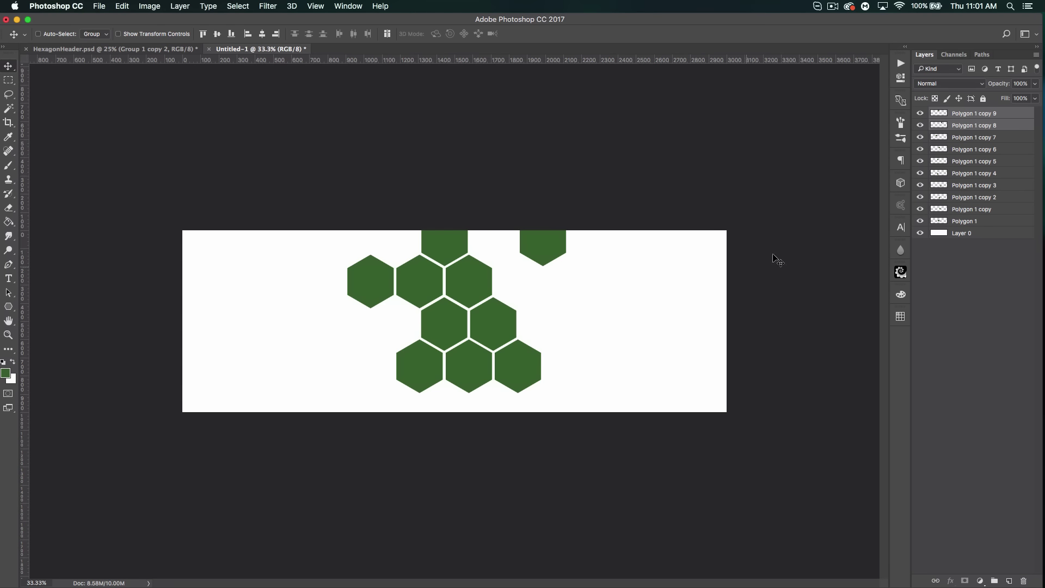
click(1005, 116)
key(super+j)
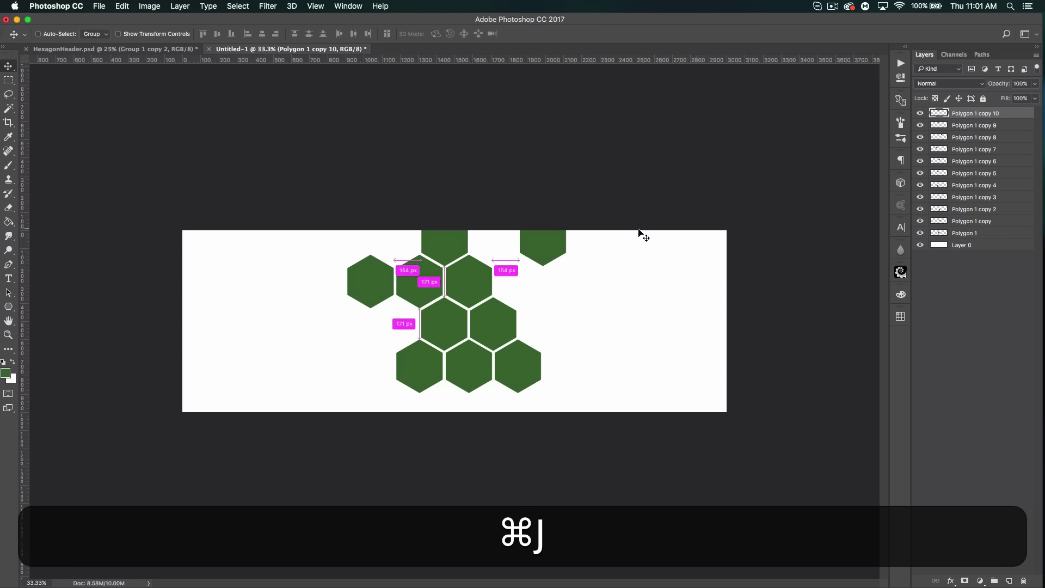
drag(558, 239, 612, 231)
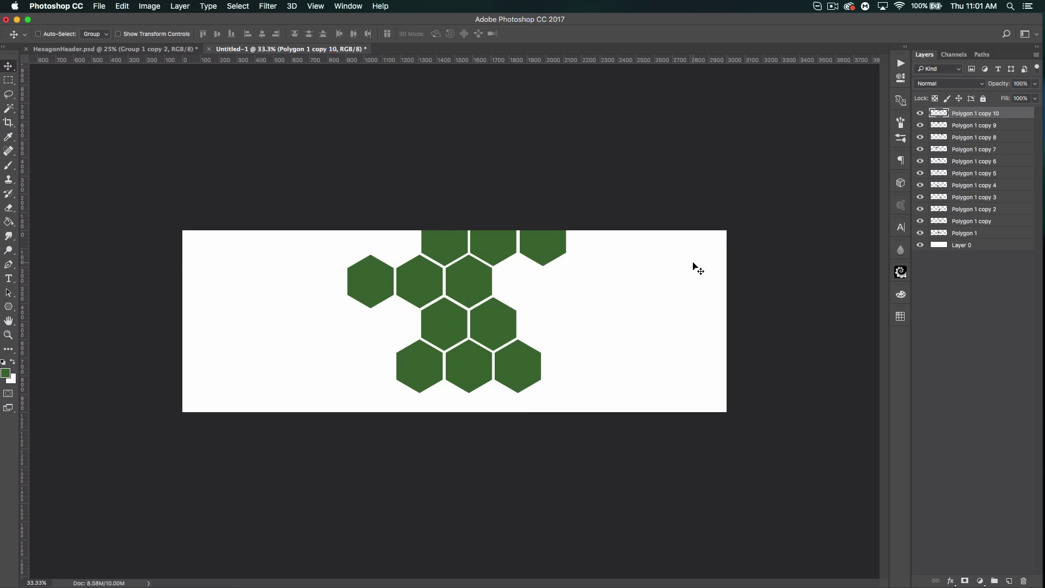
key(Right)
key(super+j)
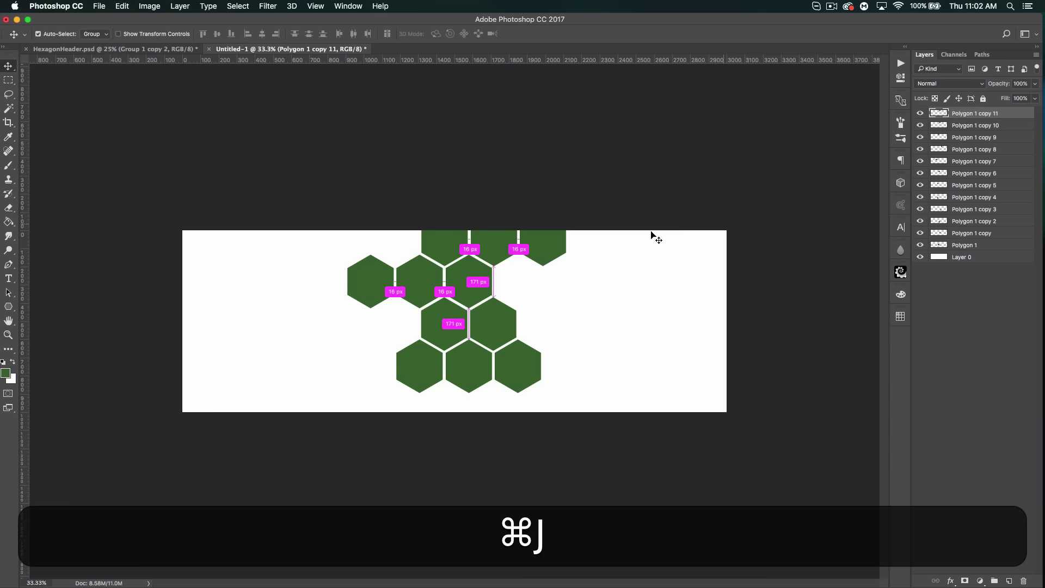
drag(544, 256, 575, 313)
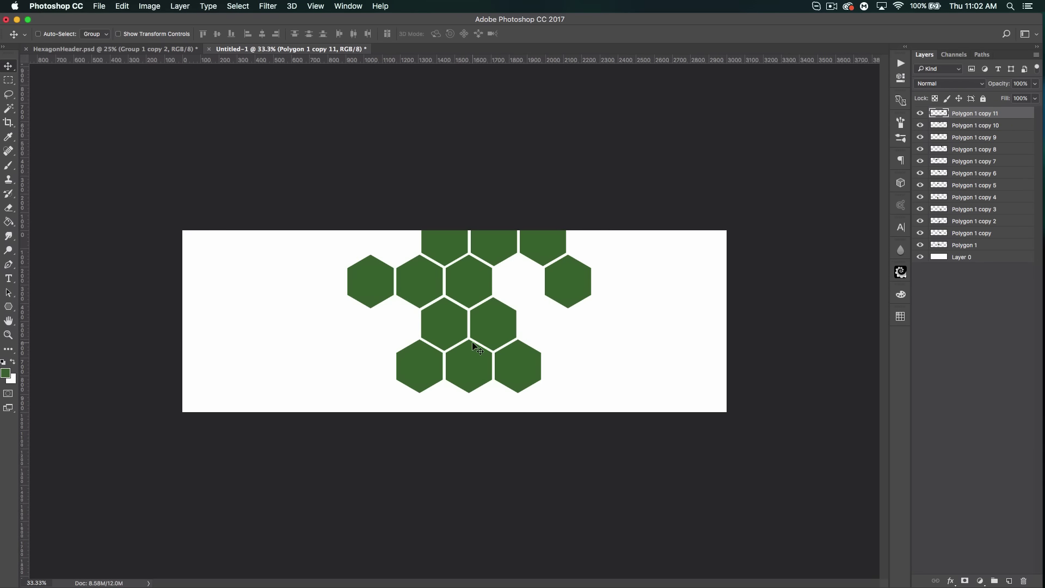
Duplicate several hexagons toward the bottom edge, then delete the misplaced copies.
click(990, 131)
click(991, 138)
click(987, 233)
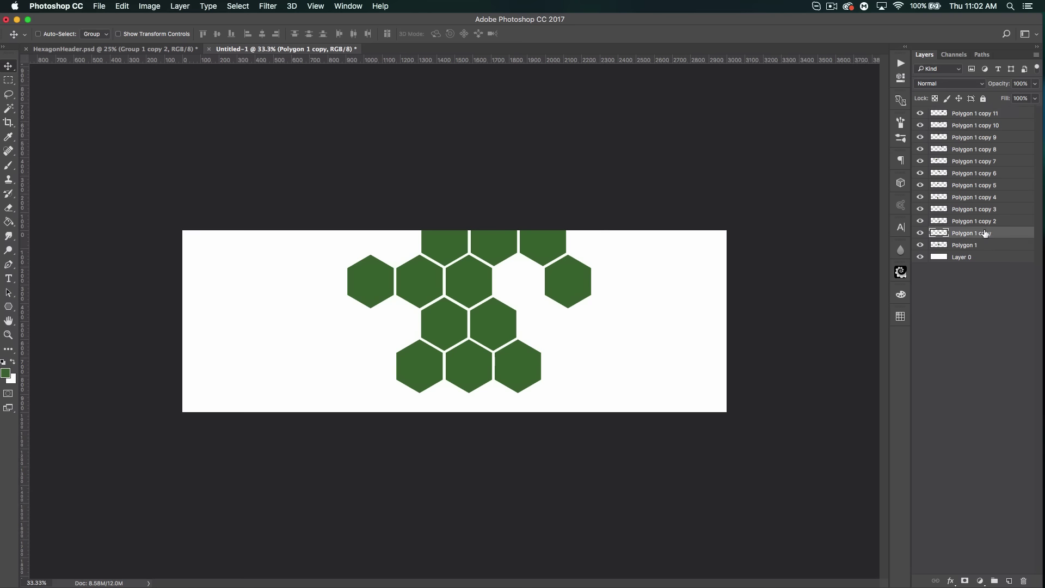
click(986, 210)
shift+click(985, 185)
key(super+shift+j)
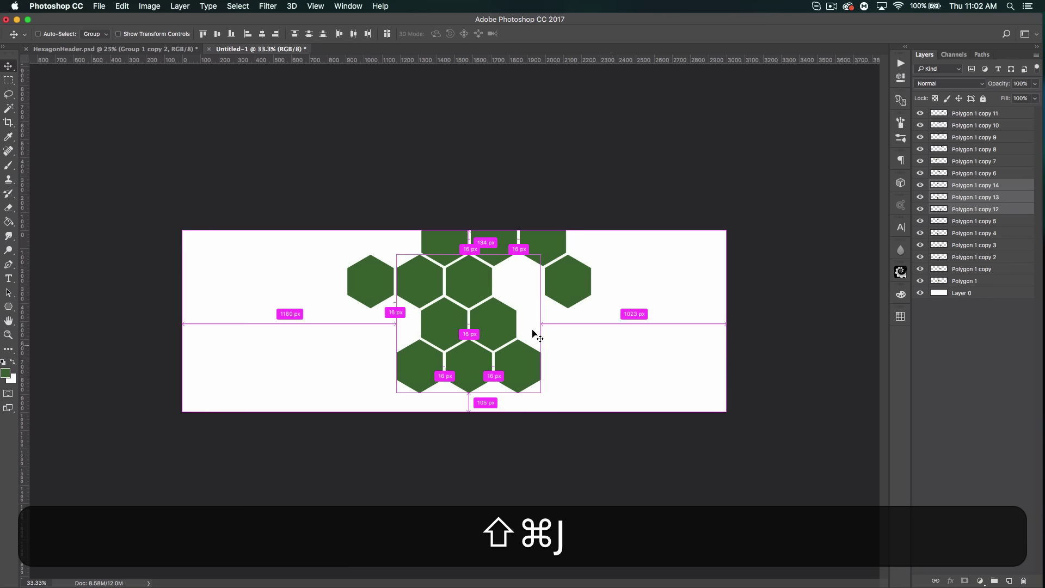
drag(479, 299, 508, 422)
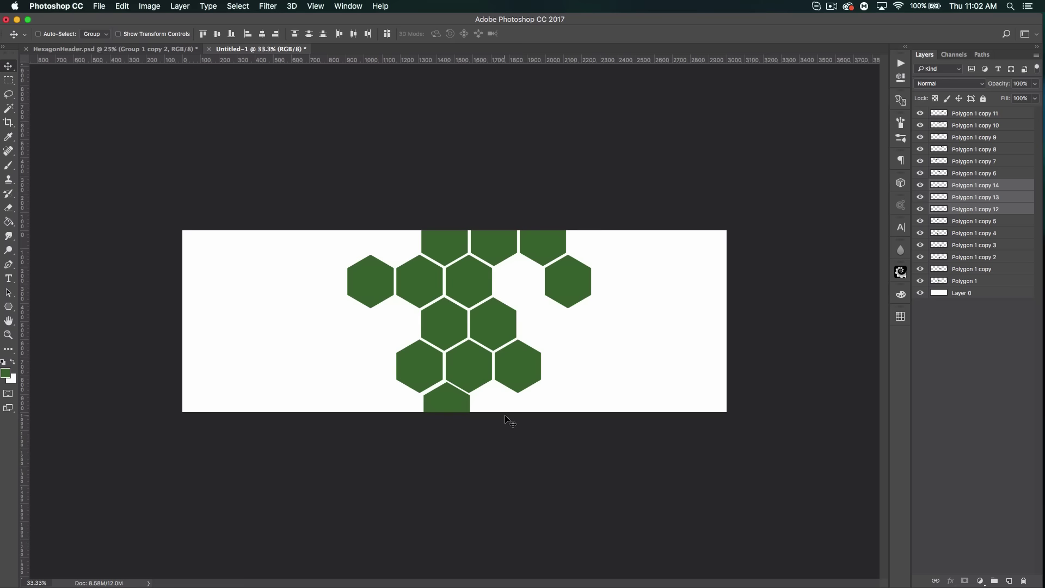
key(BackSpace)
Toggle the lower hexagons' visibility to identify which layer holds each one.
click(921, 233)
click(921, 233)
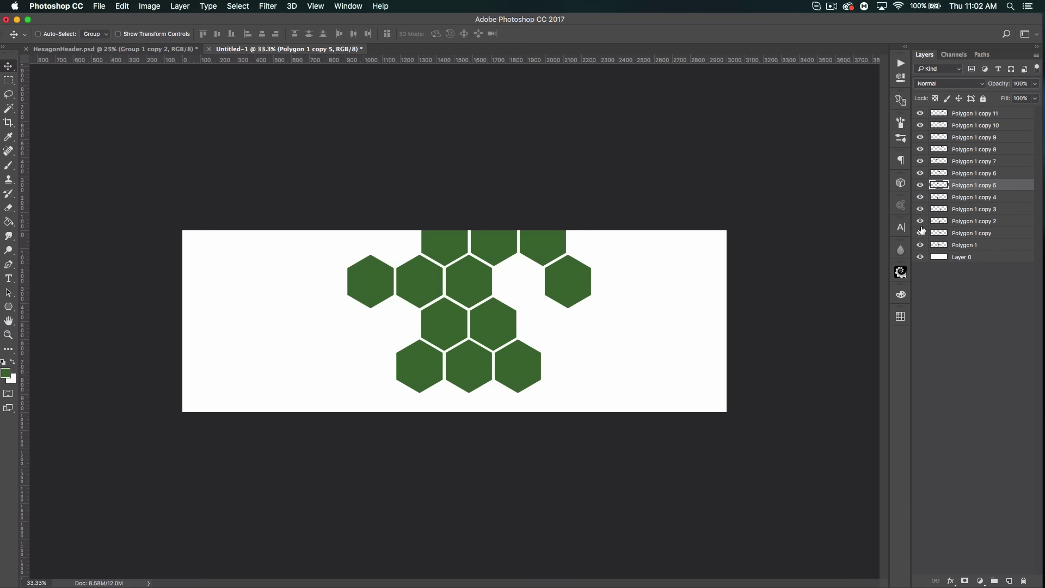
click(920, 221)
click(920, 221)
click(920, 209)
click(920, 197)
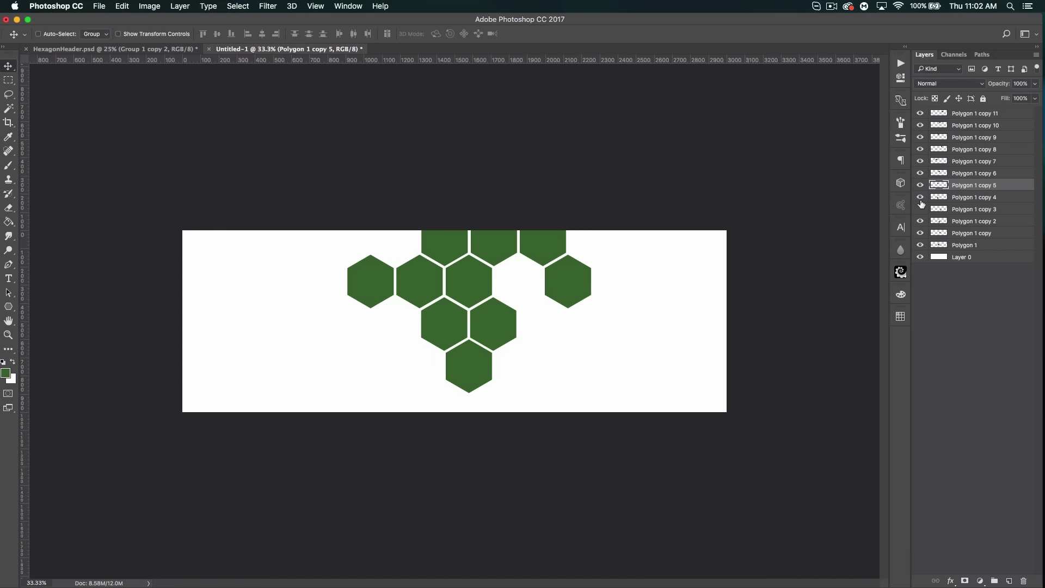
click(921, 197)
click(920, 209)
Copy Polygon 1 copy 4 through copy 2 into an interlocking bottom-edge row, then select all hexagon layers.
click(979, 199)
shift+click(978, 221)
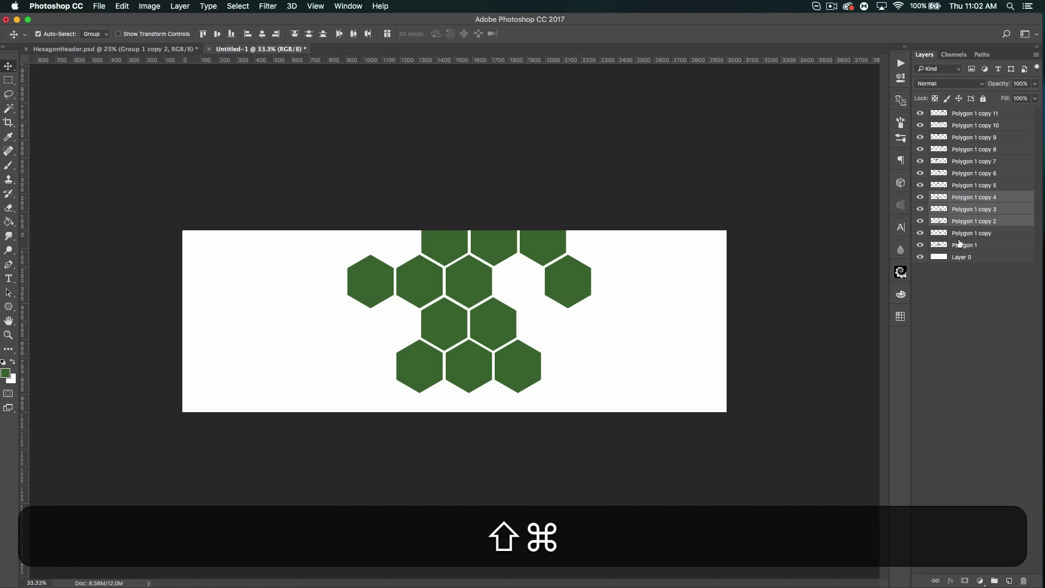
key(super+j)
drag(553, 341, 553, 393)
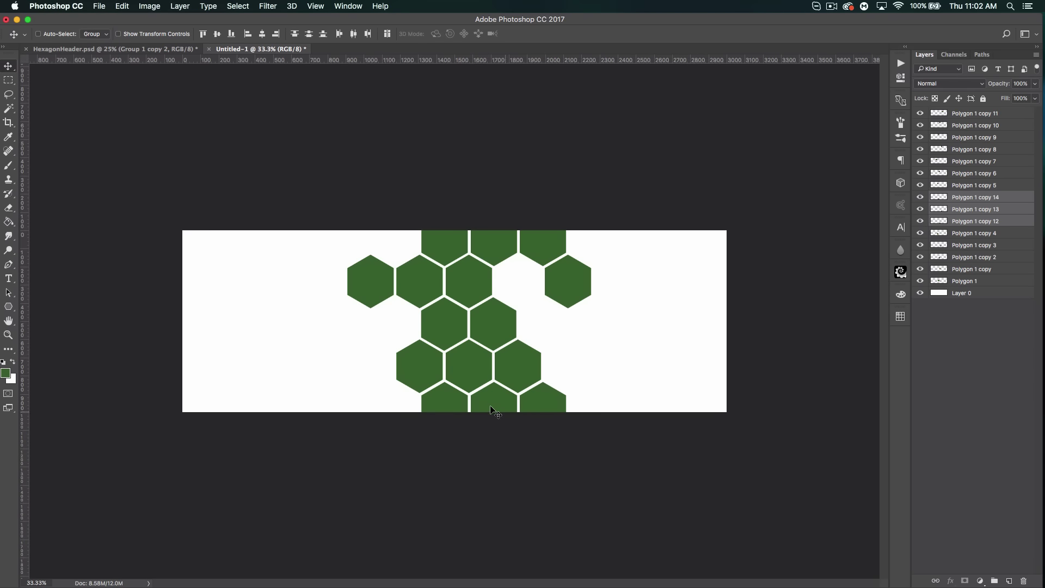
drag(493, 410, 447, 406)
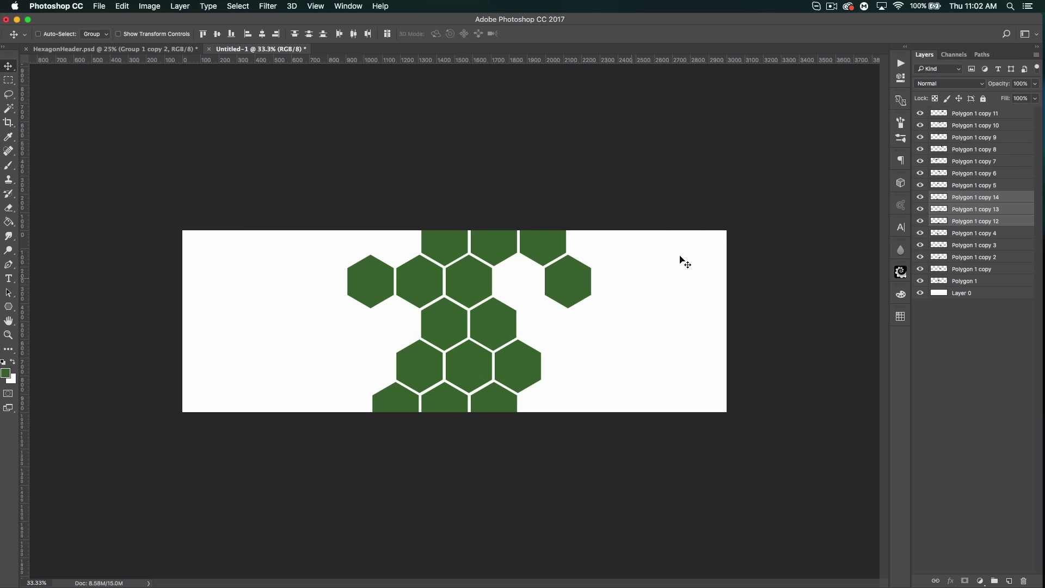
click(996, 116)
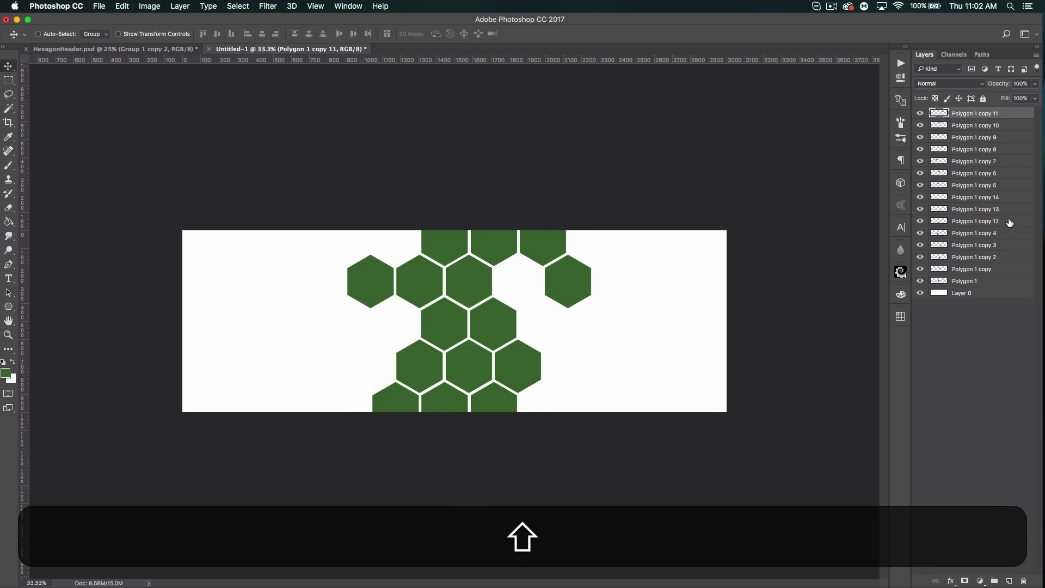
shift+click(988, 282)
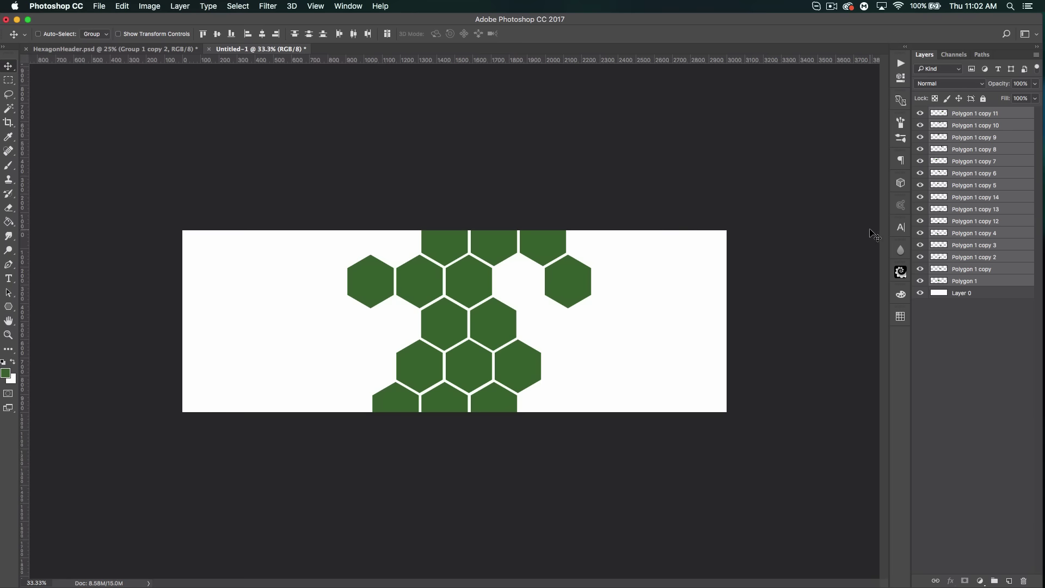
key(super)
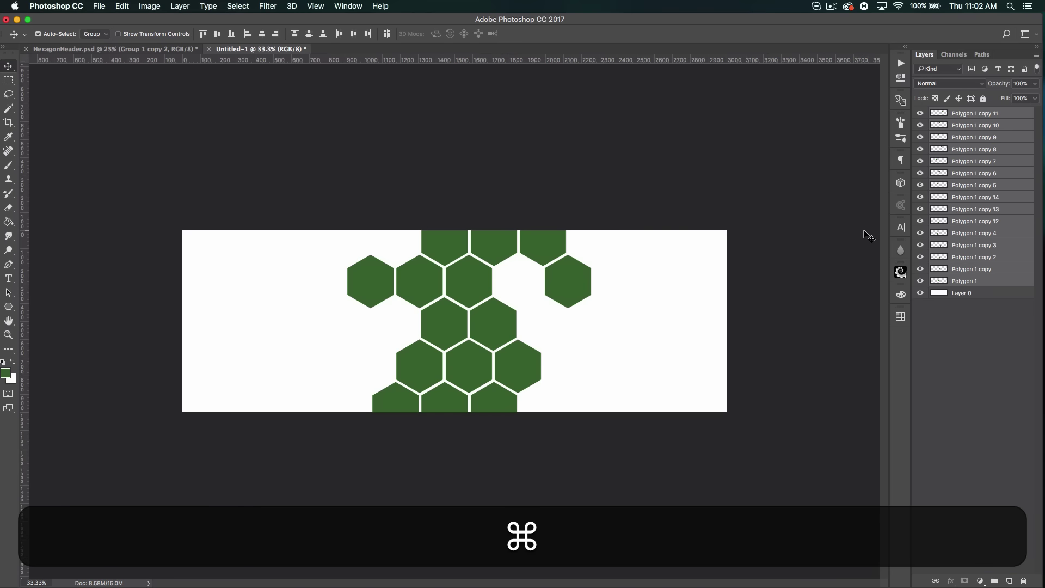
Merge the hexagons into Polygon 1 copy 11, rotate about -17.8° and shift it left.
key(super+e)
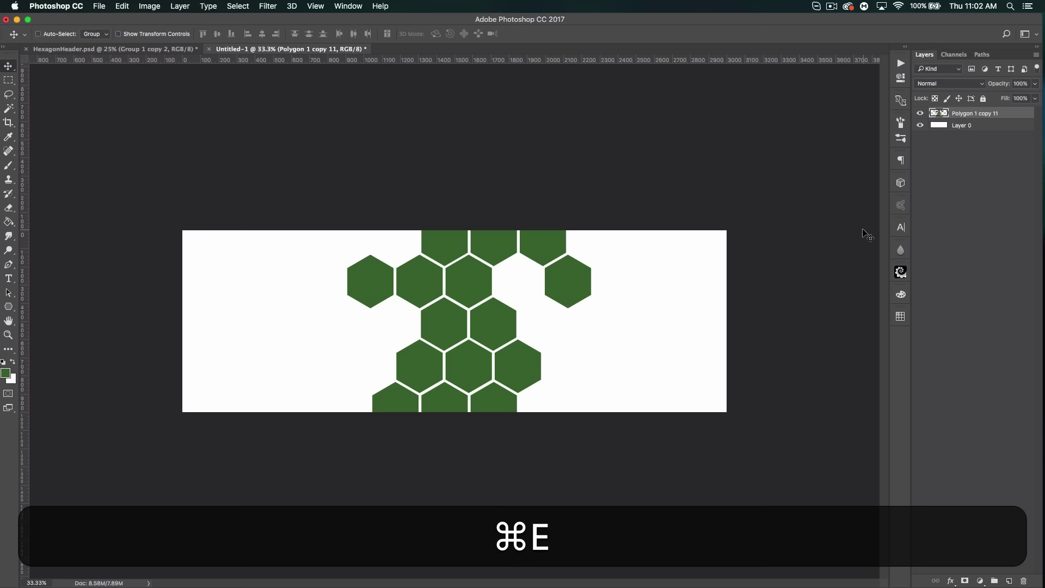
key(super)
key(super+t)
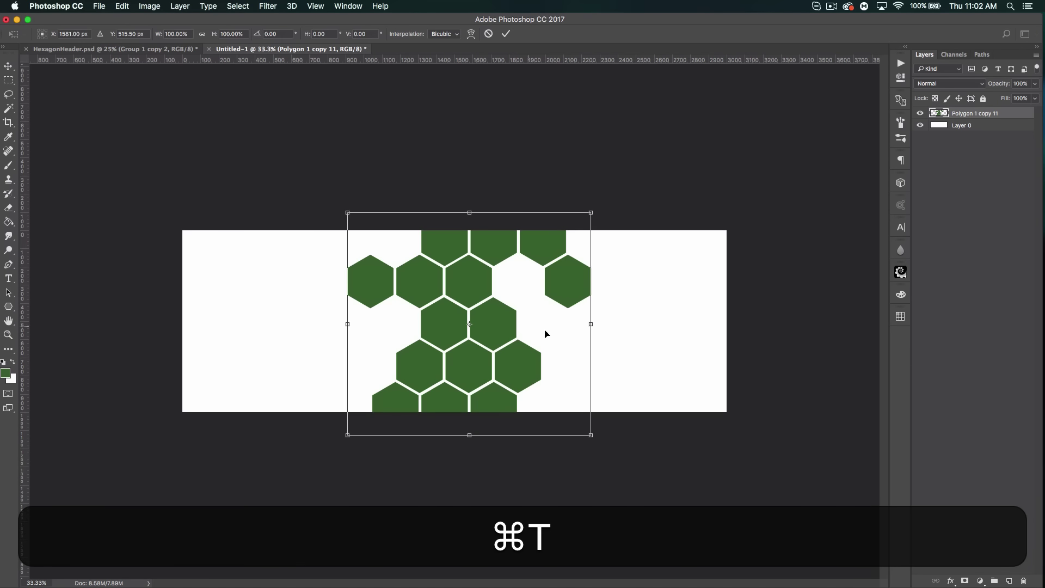
drag(670, 381, 628, 265)
key(Return)
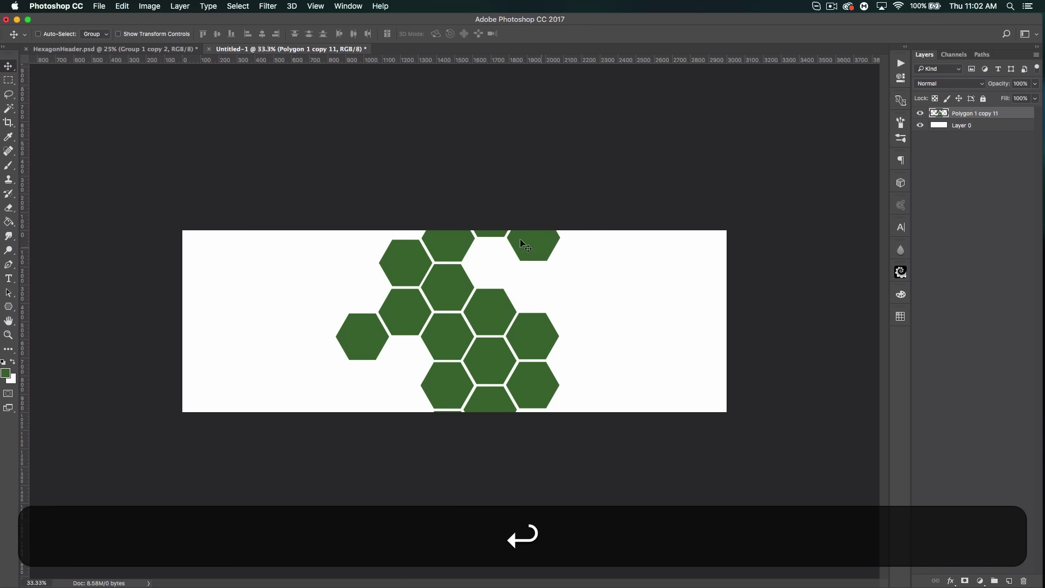
key(super+t)
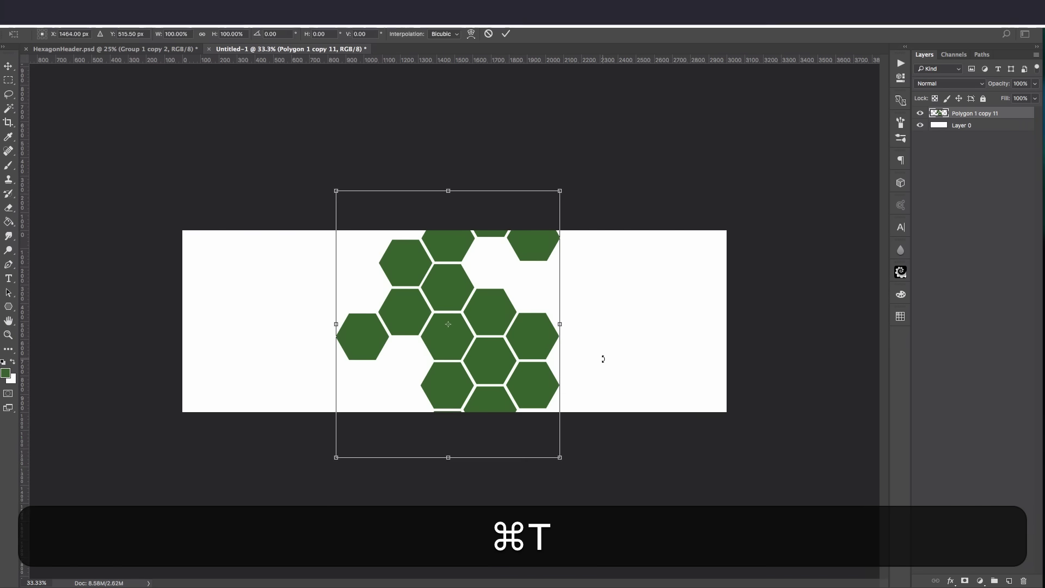
drag(602, 357, 614, 309)
drag(516, 334, 449, 346)
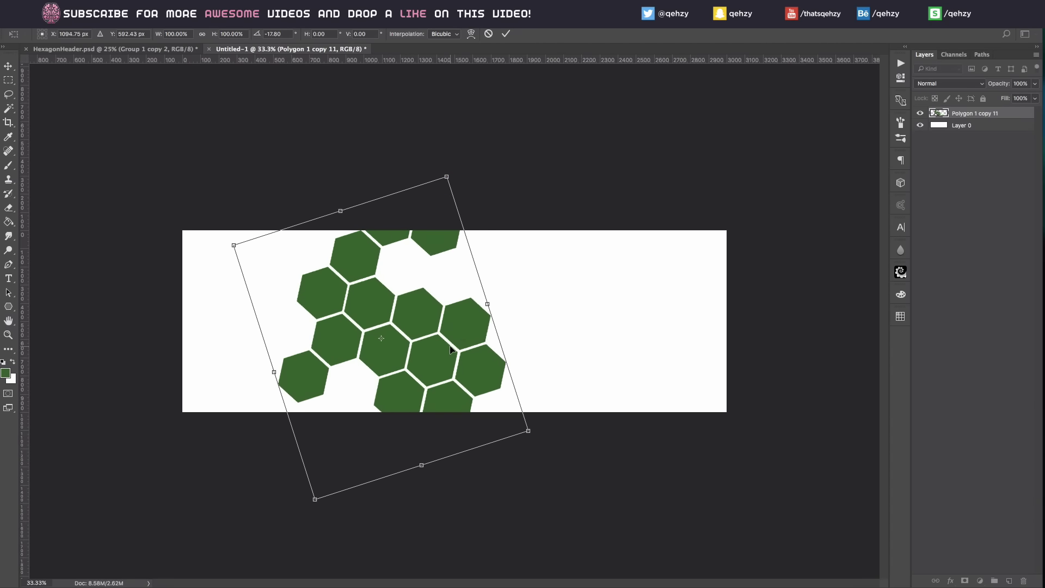
key(Return)
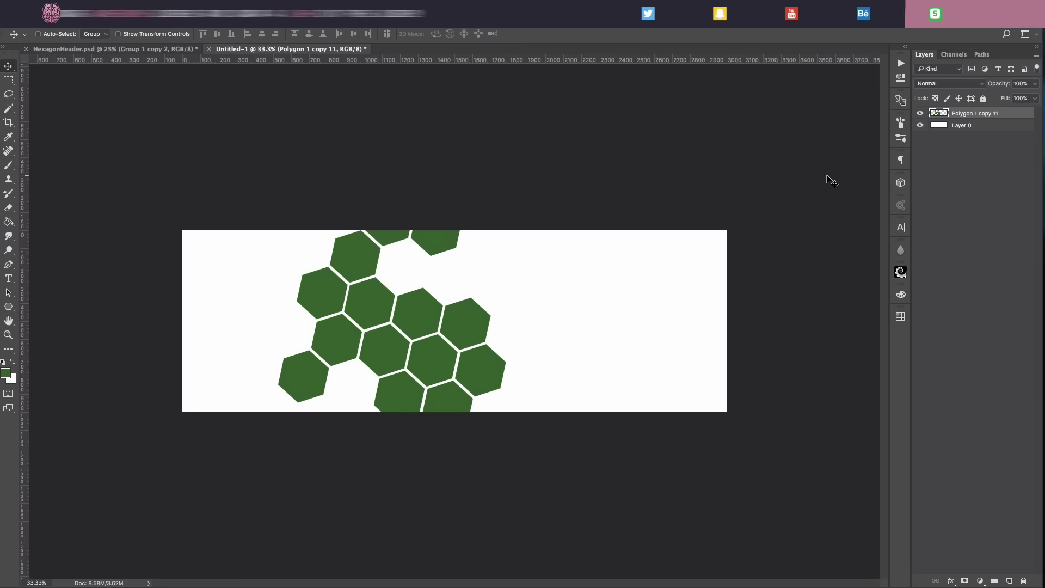
Step back to the separate hexagon layers and darken the top-right hexagon to Lightness -50.
key(alt+super+z)
key(alt+super+z)
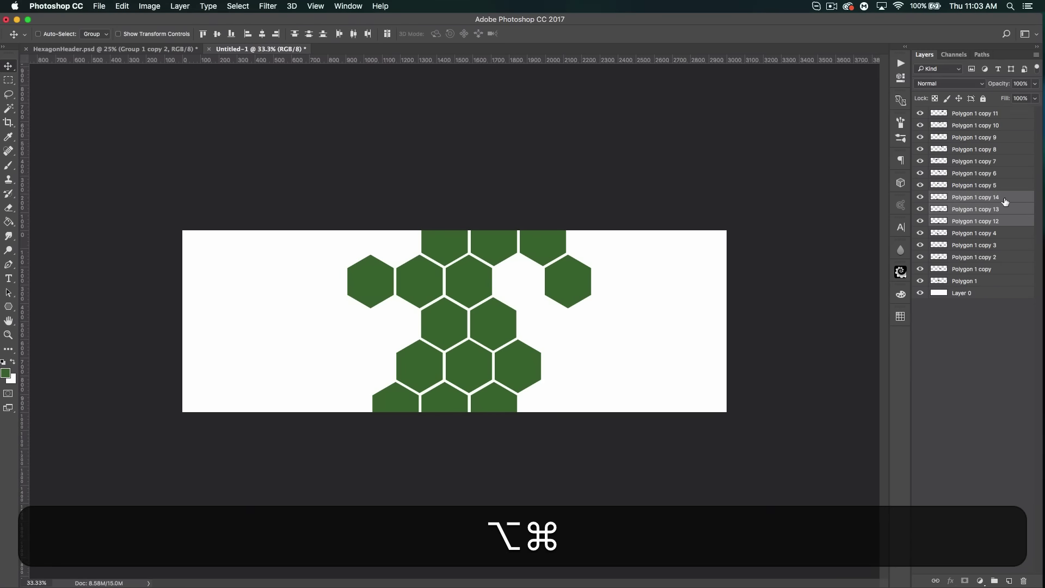
click(1004, 202)
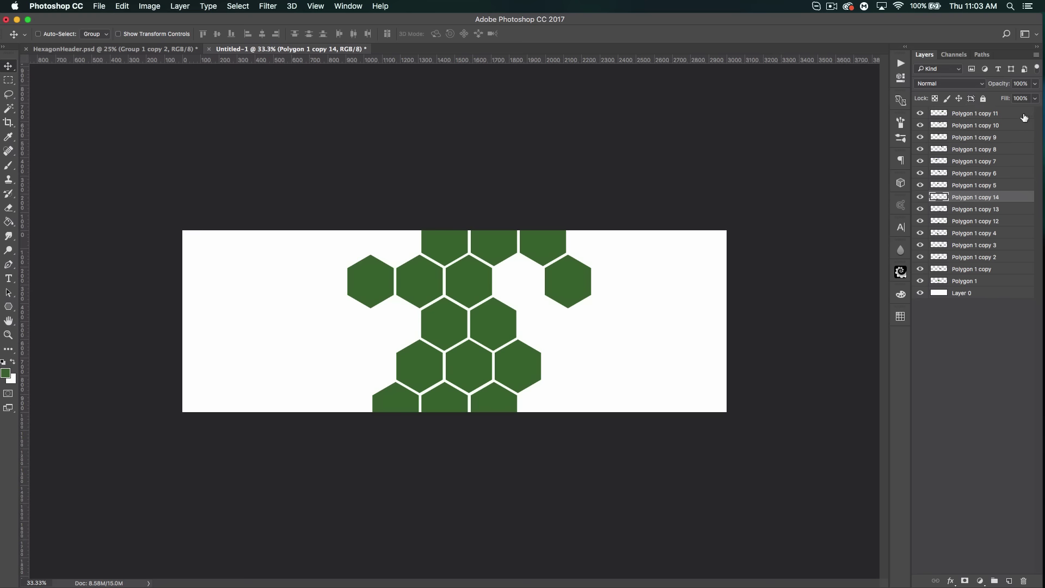
click(1019, 147)
key(super+u)
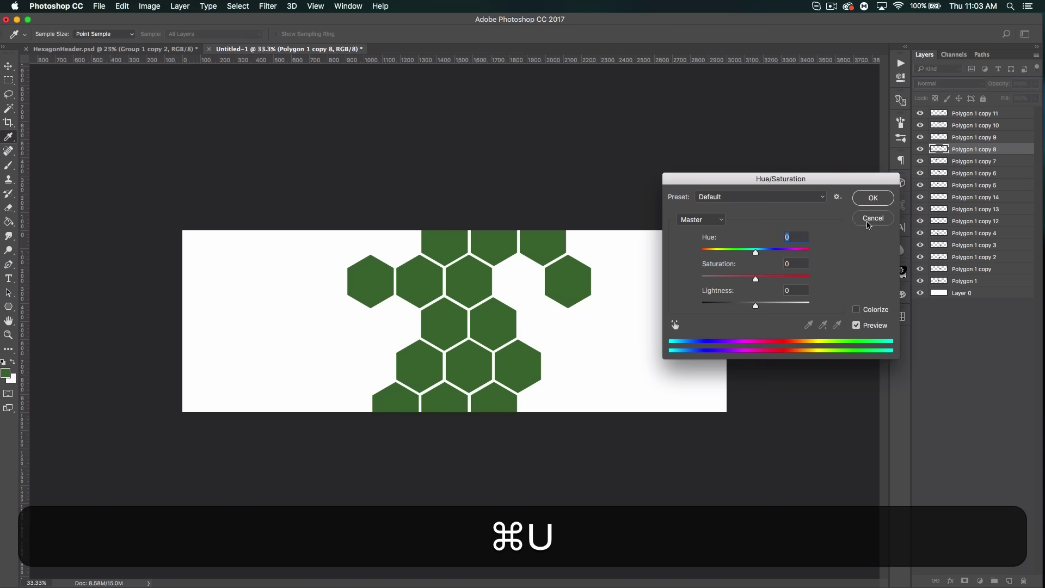
drag(735, 305, 730, 304)
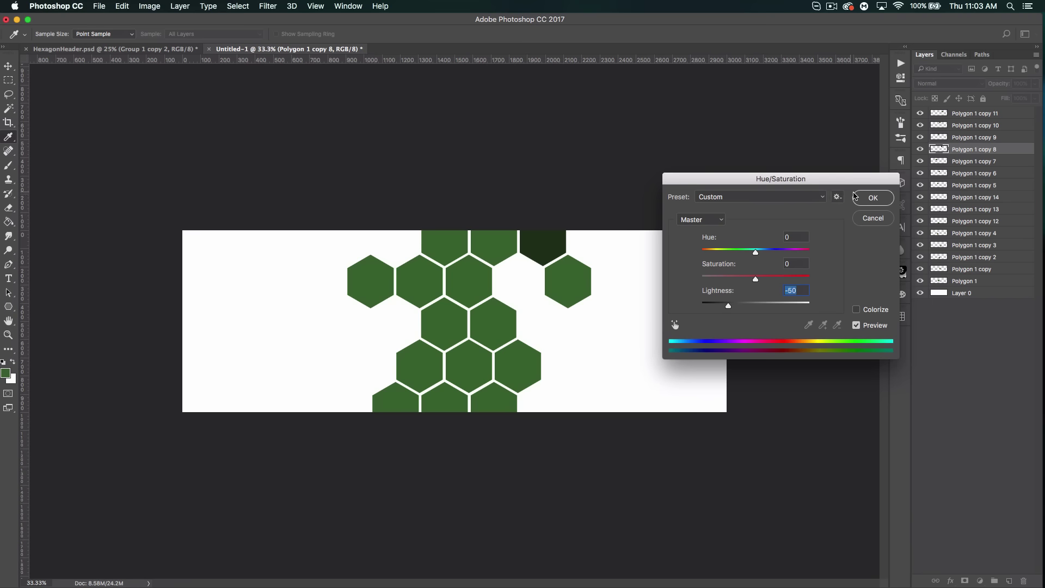
click(868, 197)
Lighten Polygon 1 copy 5 to +43, darken copy 3 to -39, and discard a +42 trial.
click(987, 185)
key(super+u)
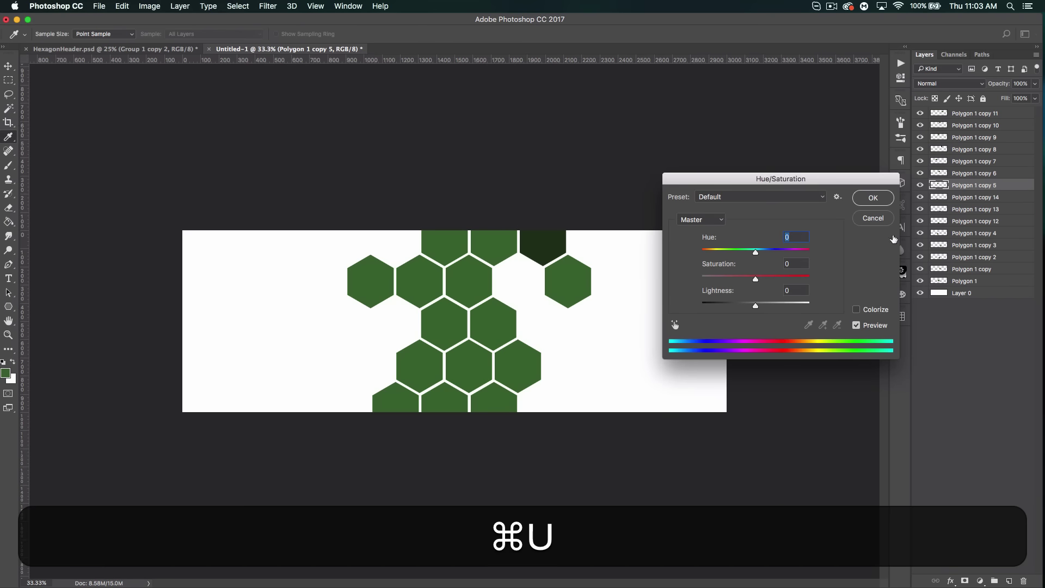
drag(747, 308, 780, 305)
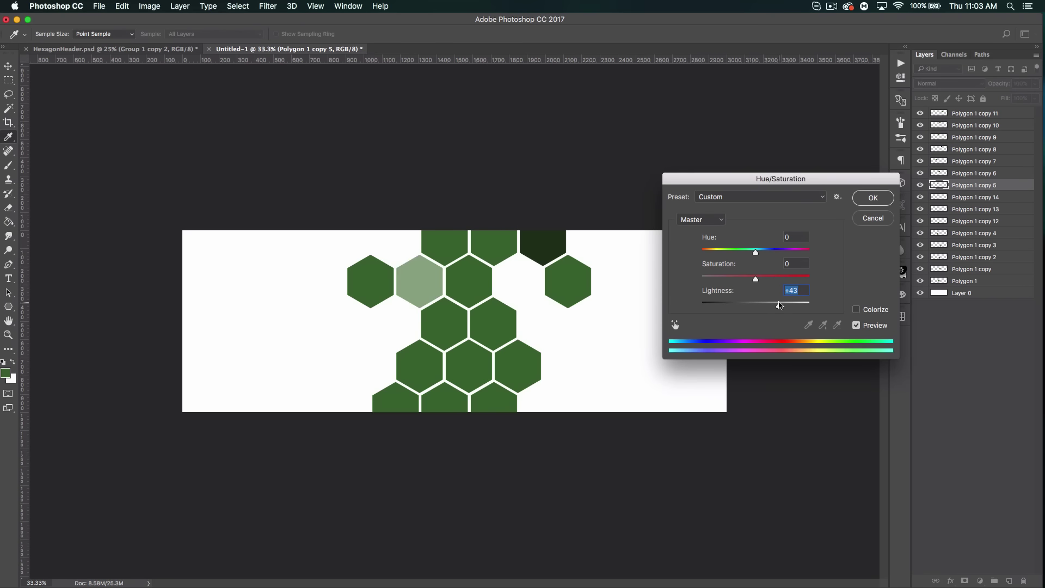
click(890, 198)
click(1002, 245)
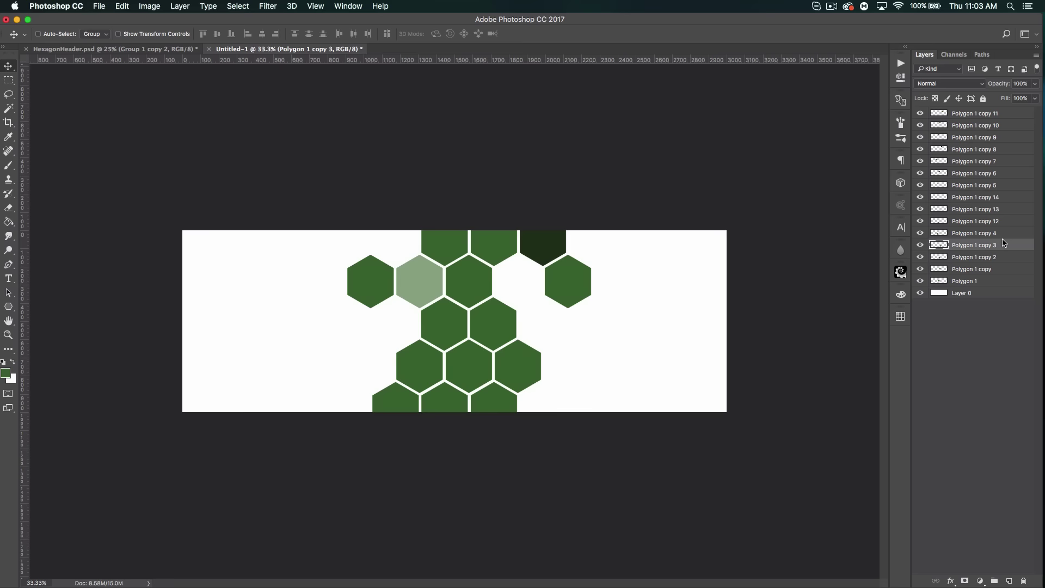
key(super+u)
click(736, 305)
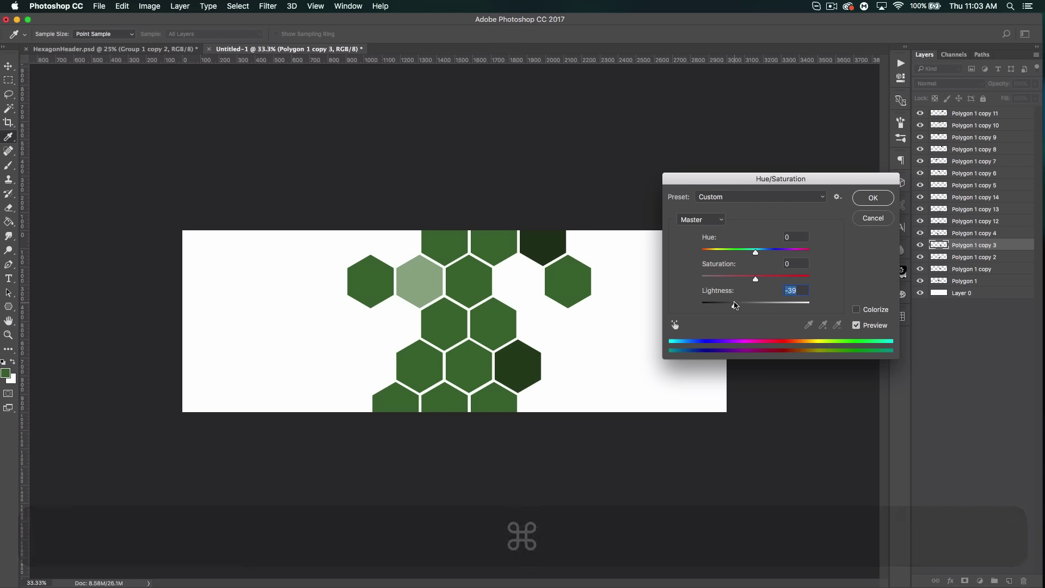
click(875, 200)
click(972, 268)
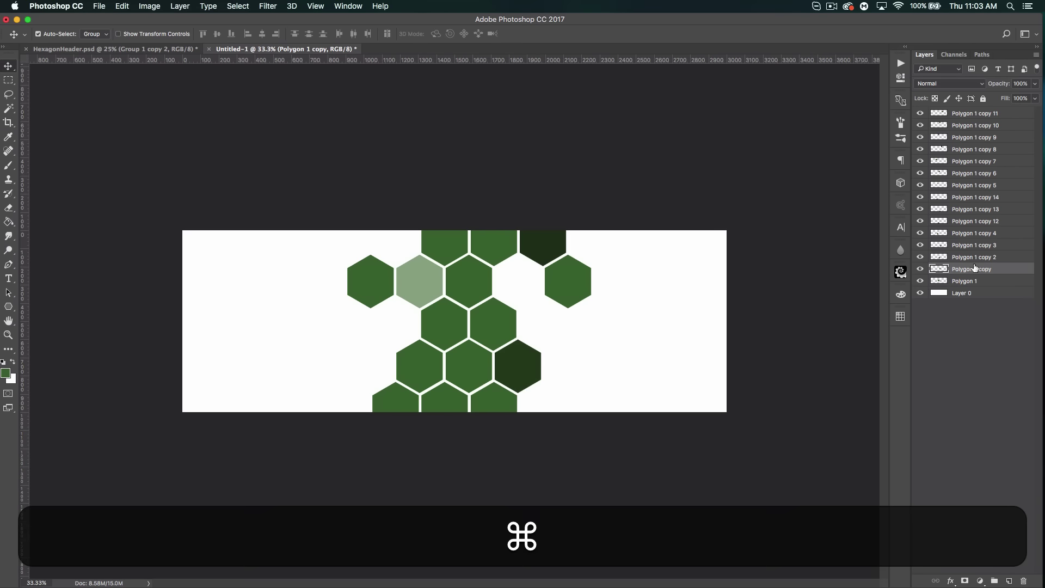
key(super+u)
click(779, 303)
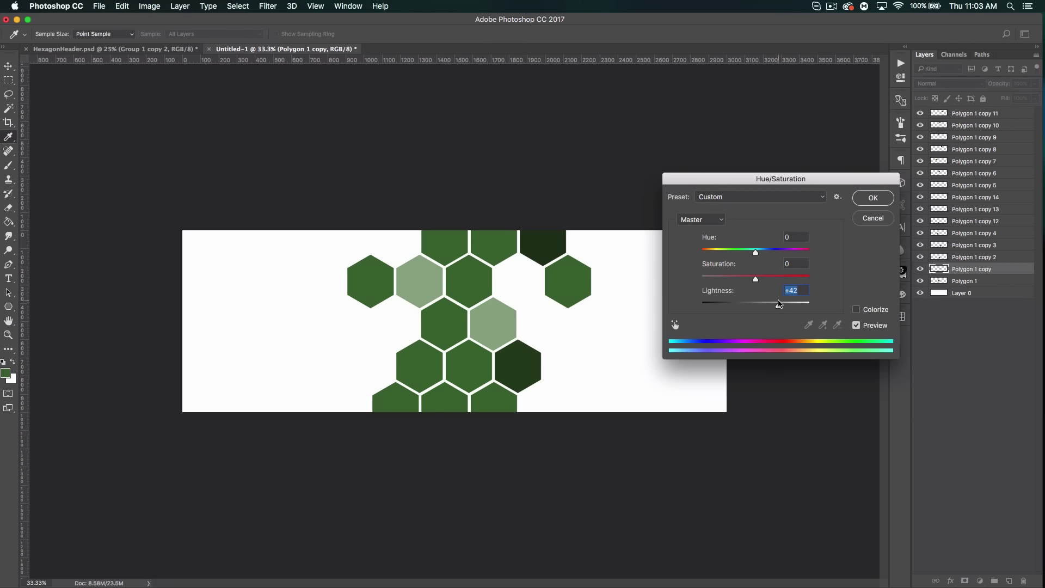
click(881, 220)
Locate the bottom-left hexagon's layer, Polygon 1 copy 14, and lighten it to +39.
click(920, 246)
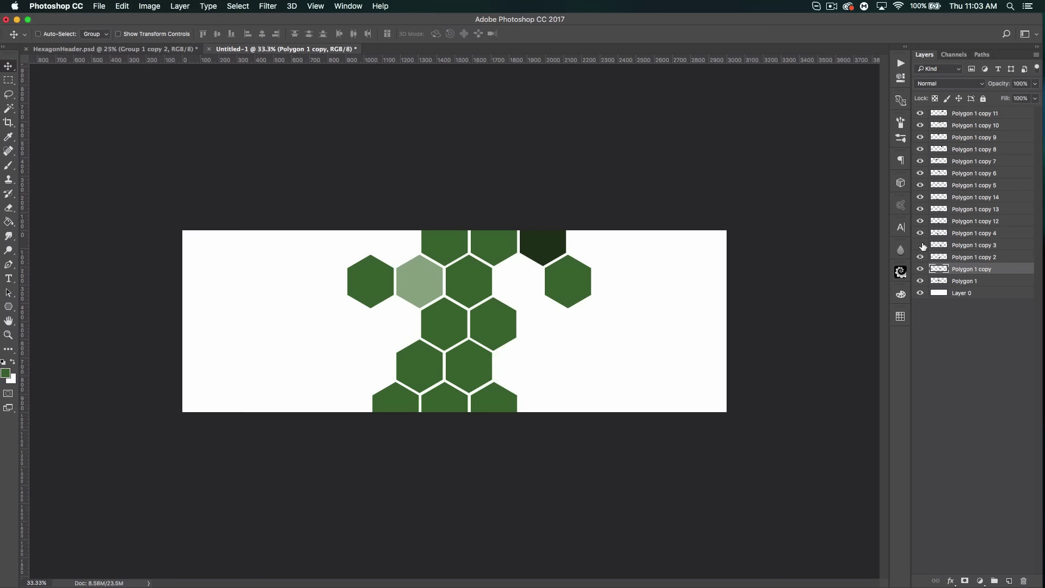
click(920, 246)
click(920, 233)
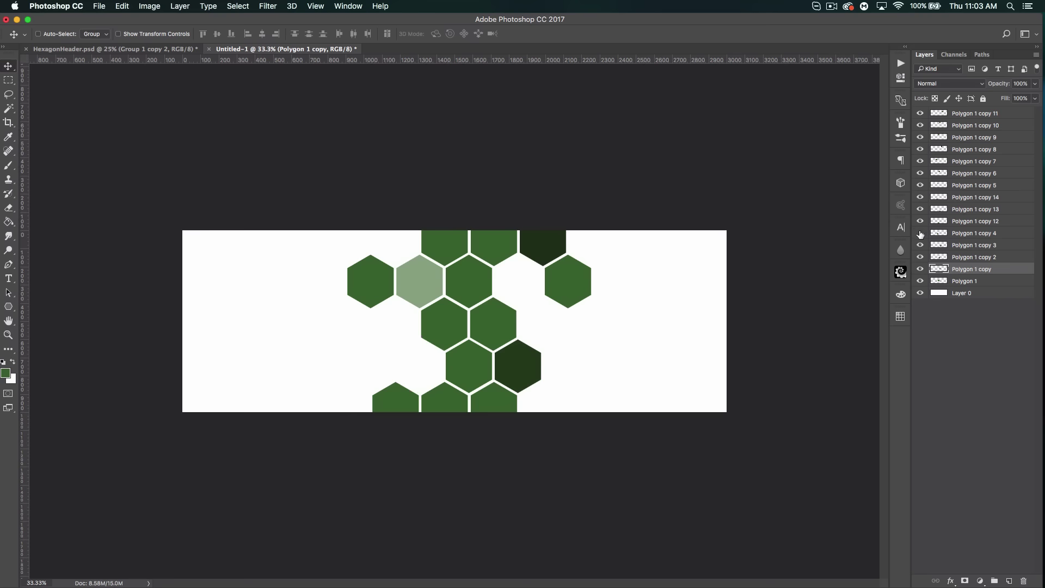
click(920, 233)
click(920, 221)
click(921, 221)
click(921, 210)
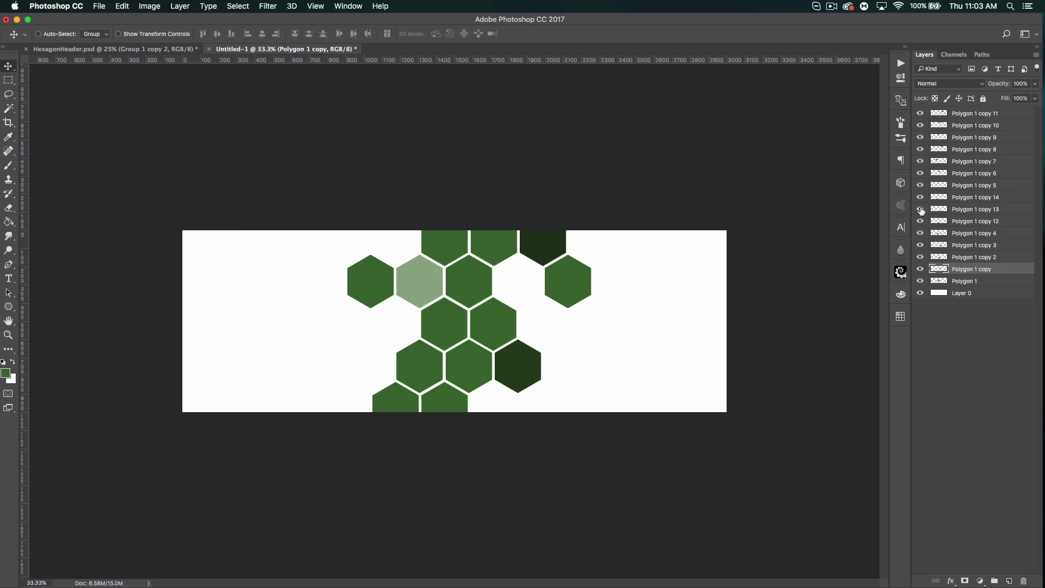
click(920, 209)
click(921, 197)
click(921, 197)
click(1013, 197)
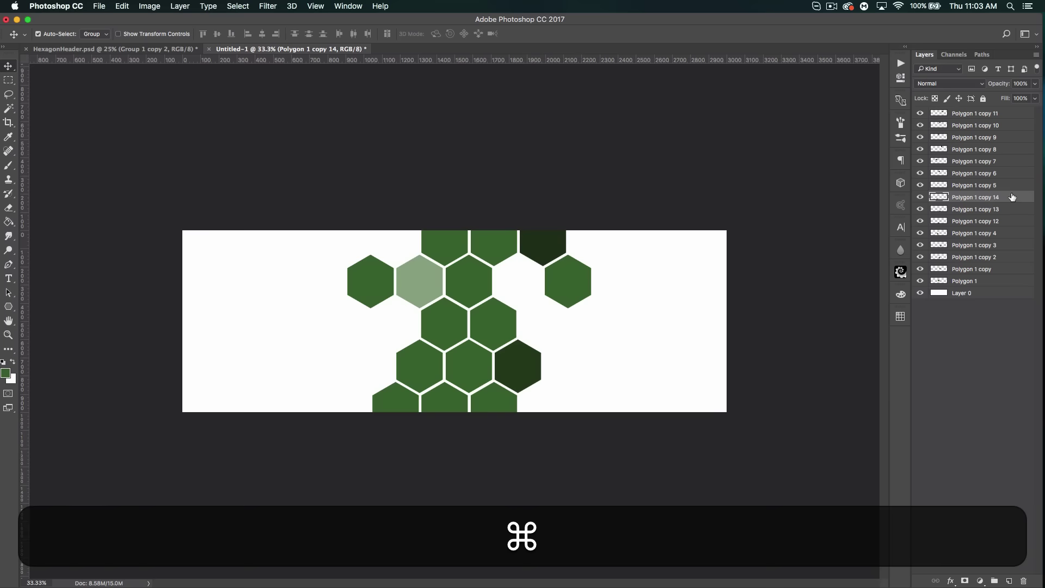
key(cmd+u)
drag(788, 311, 777, 308)
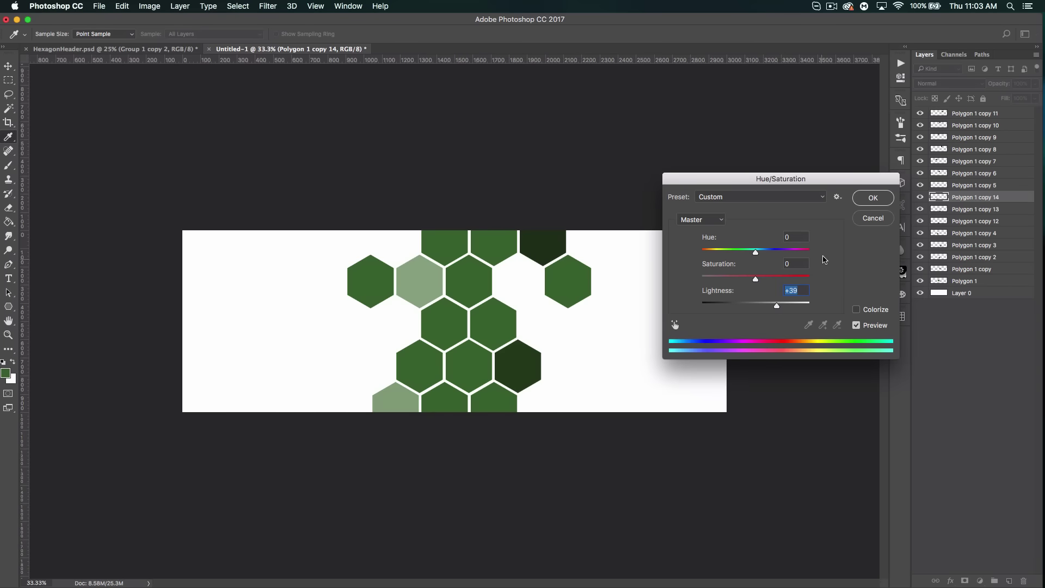
click(866, 201)
Merge all hexagon layers into one and rotate the cluster -30°.
click(971, 283)
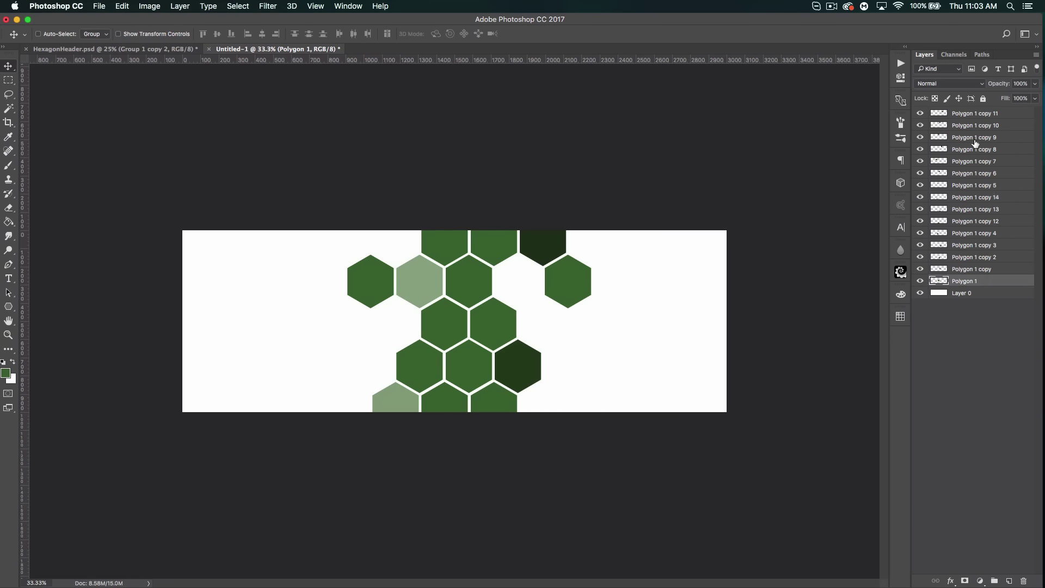
shift+click(972, 117)
key(super+shift+e)
key(super+t)
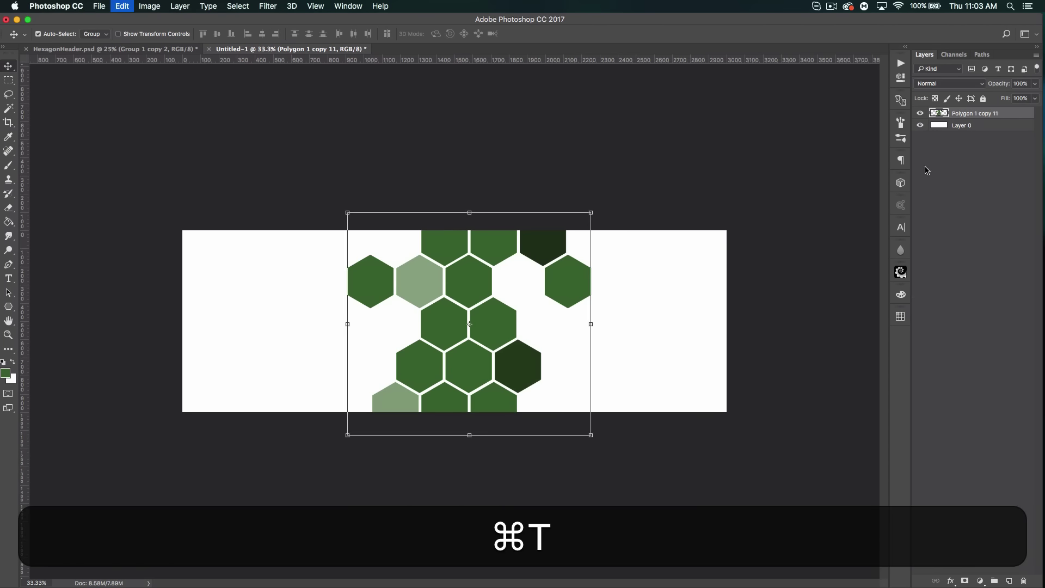
drag(616, 386, 602, 299)
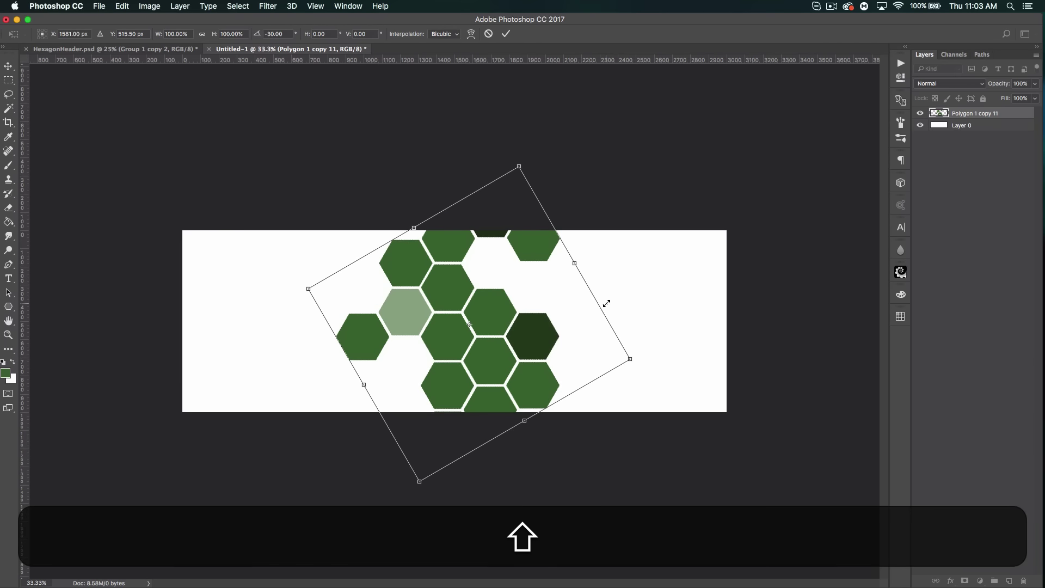
key(Return)
Rotate the cluster a further -15°, shift it left and down, and add a clipped duplicate.
key(super+t)
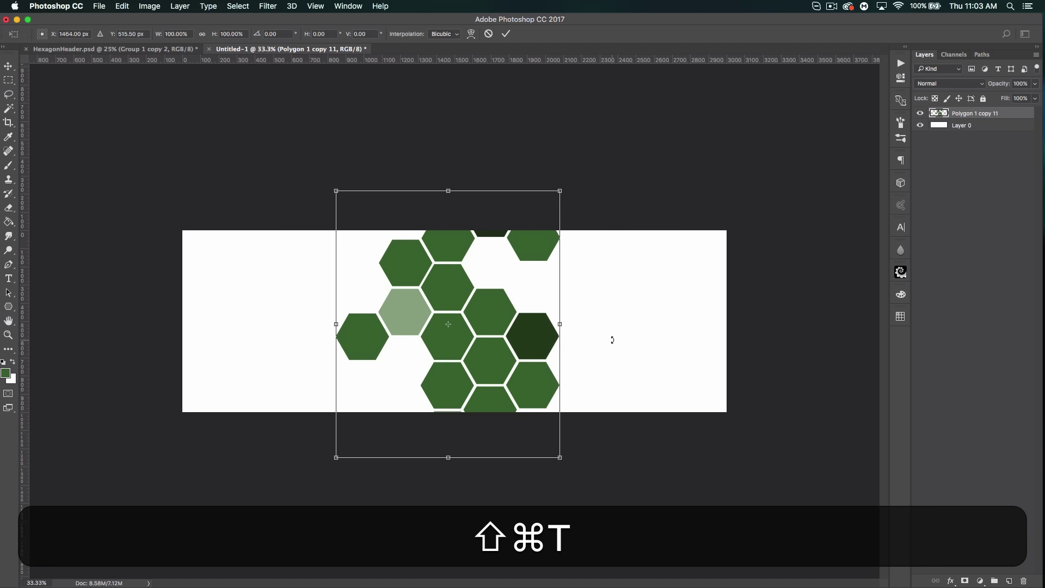
drag(612, 341, 611, 316)
drag(511, 342, 444, 350)
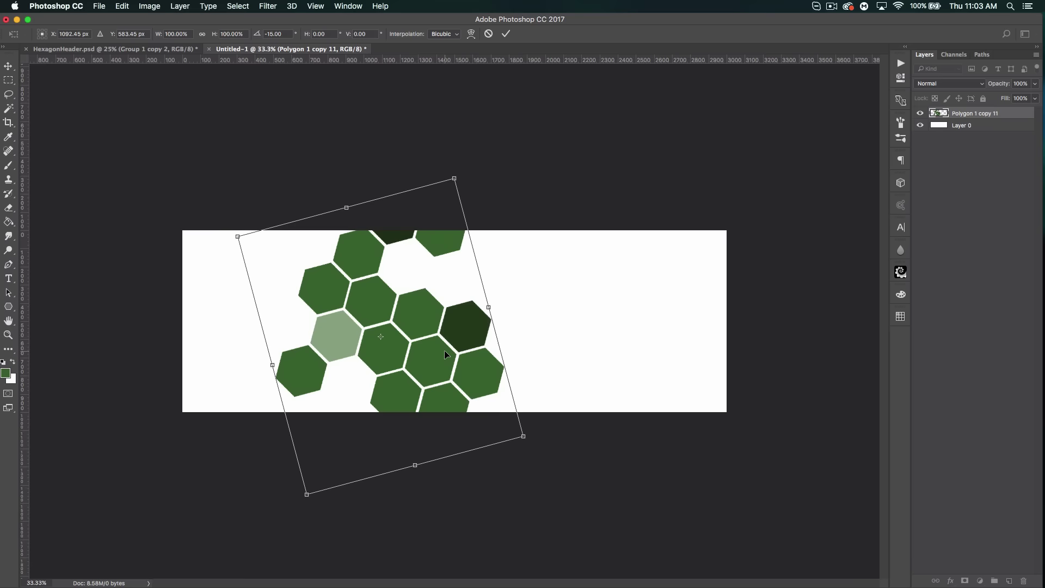
key(Return)
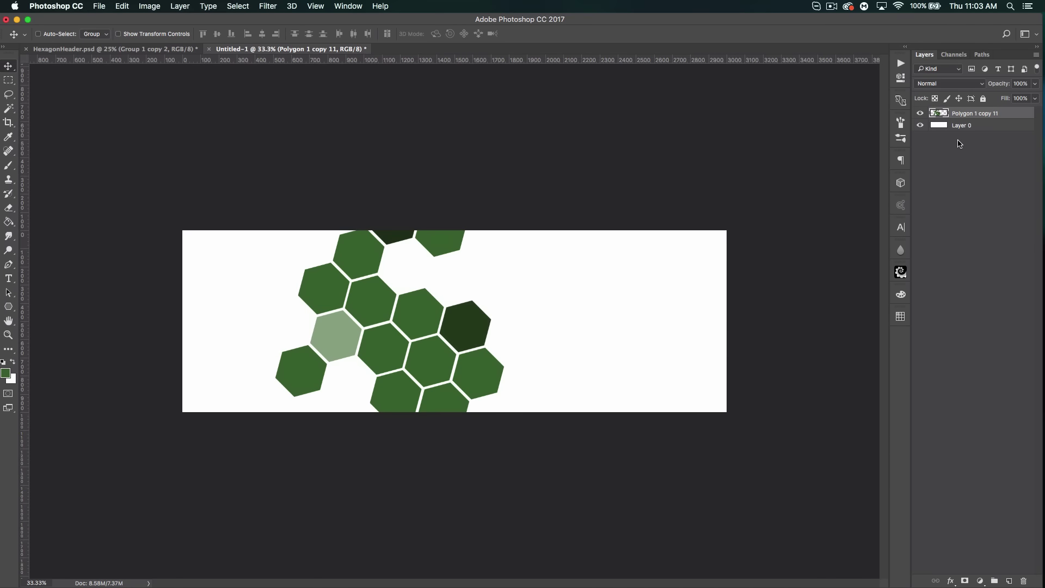
key(super+j)
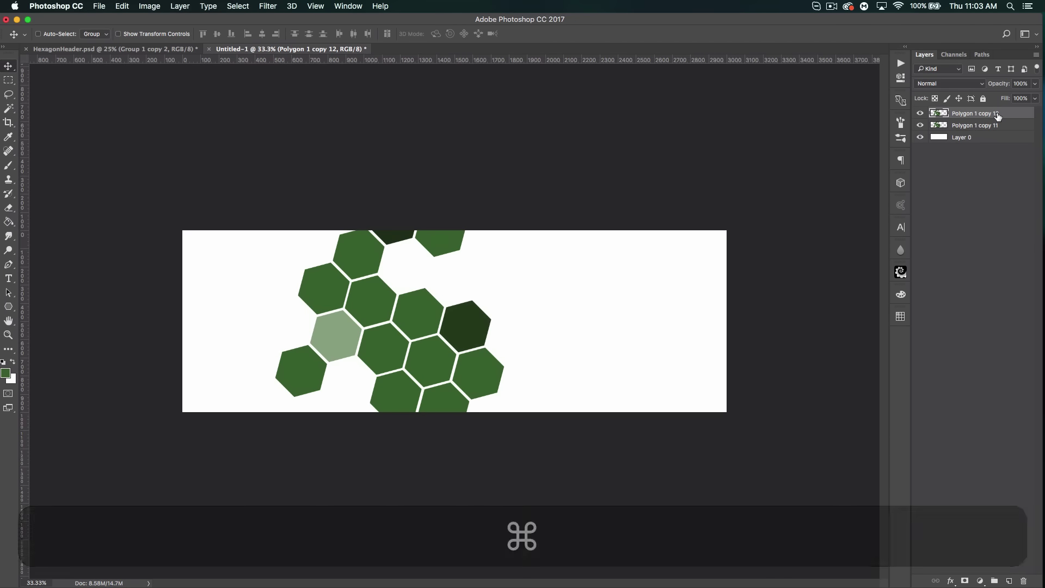
drag(999, 116, 985, 123)
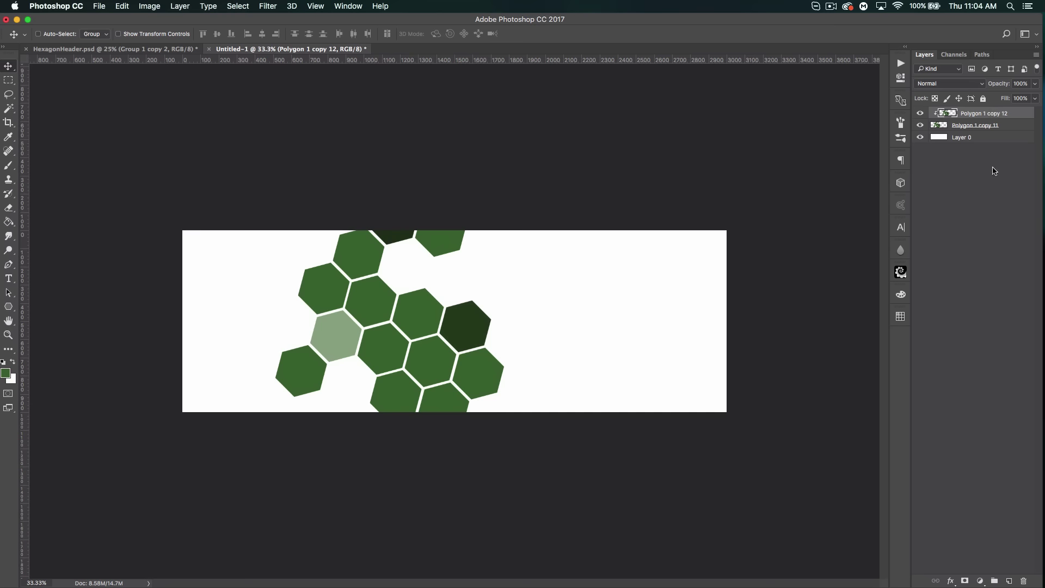
Offset the clipped copy down-left, then add a second clipped copy offset across the hexagons.
drag(396, 349, 332, 456)
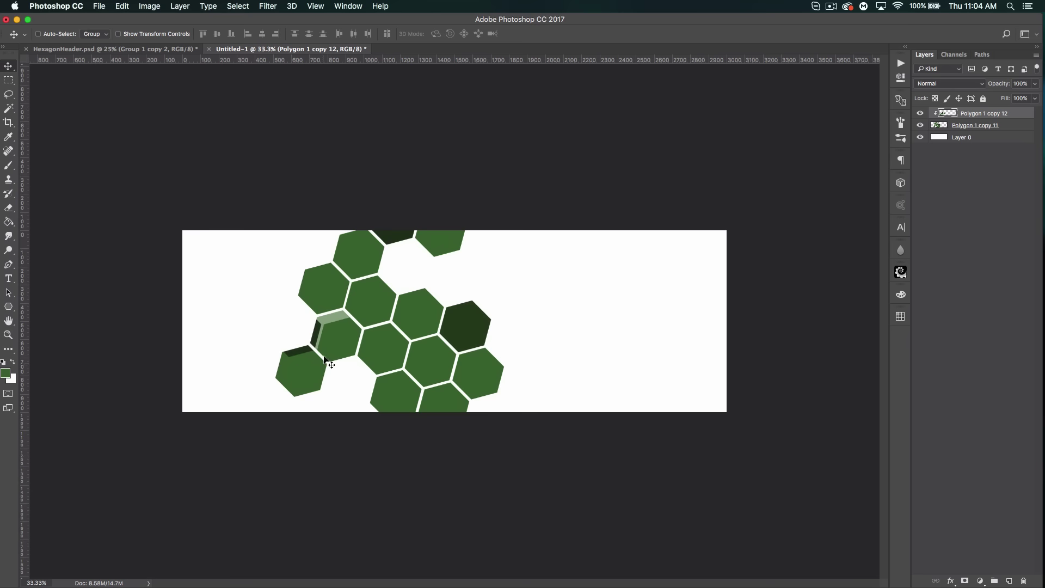
key(super+j)
drag(354, 401, 326, 397)
key(alt+super+g)
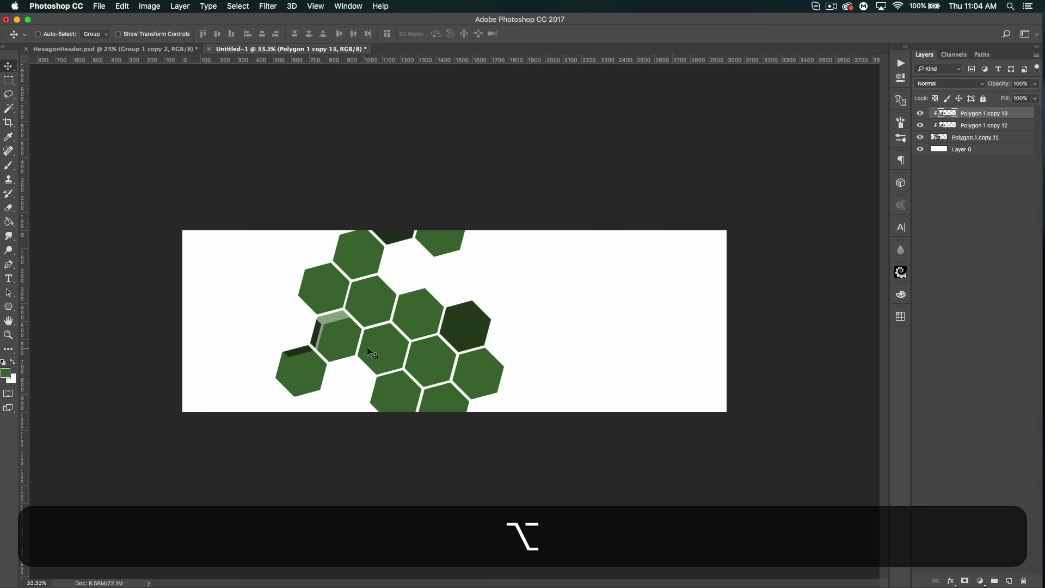
drag(372, 354, 609, 314)
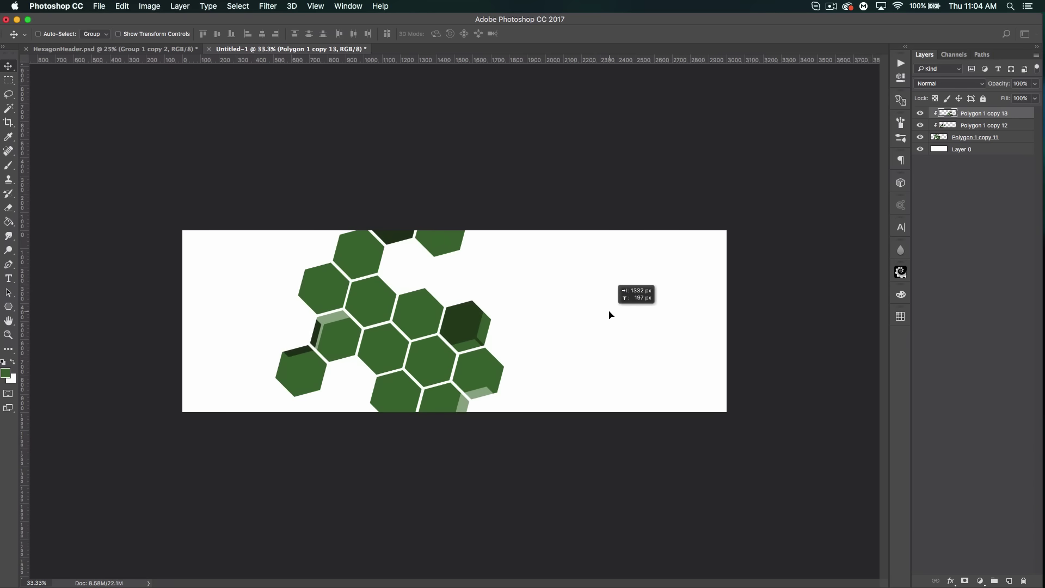
Add a third clipped copy offset into edge slivers, plus another copy moved down-left.
key(super+j)
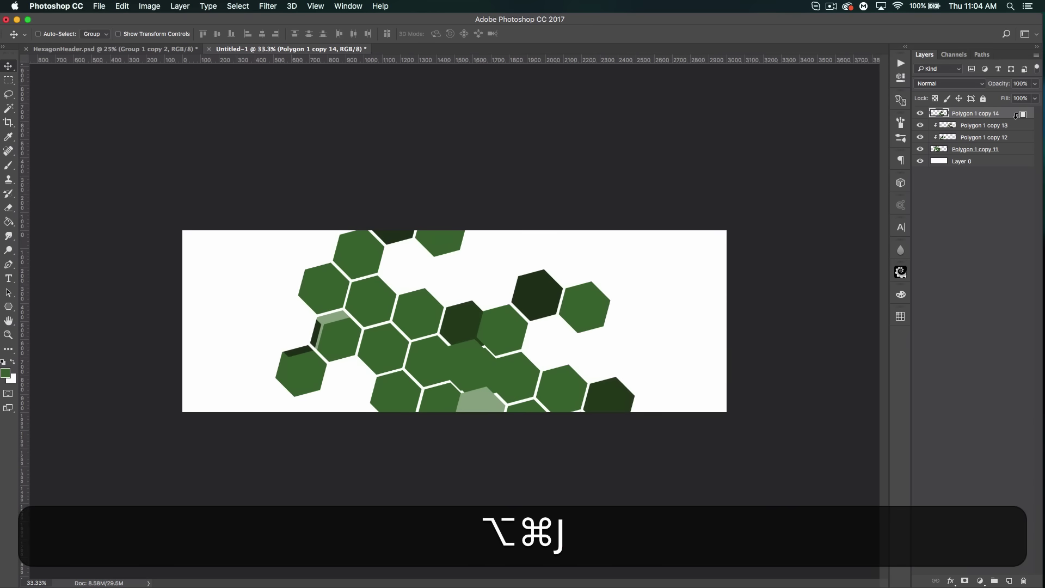
alt+click(1016, 115)
drag(532, 401, 320, 164)
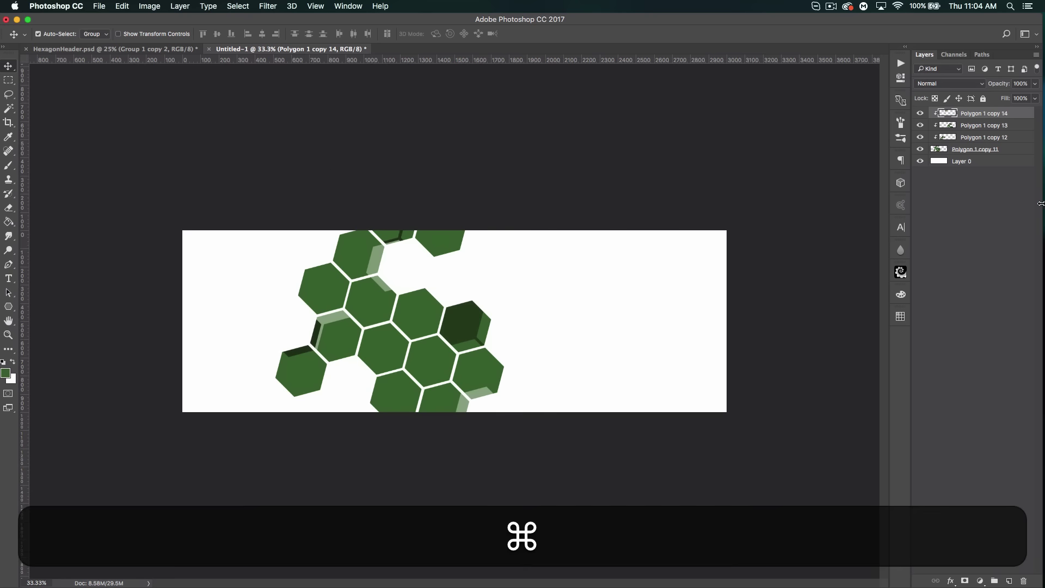
key(super+j)
drag(502, 223, 370, 452)
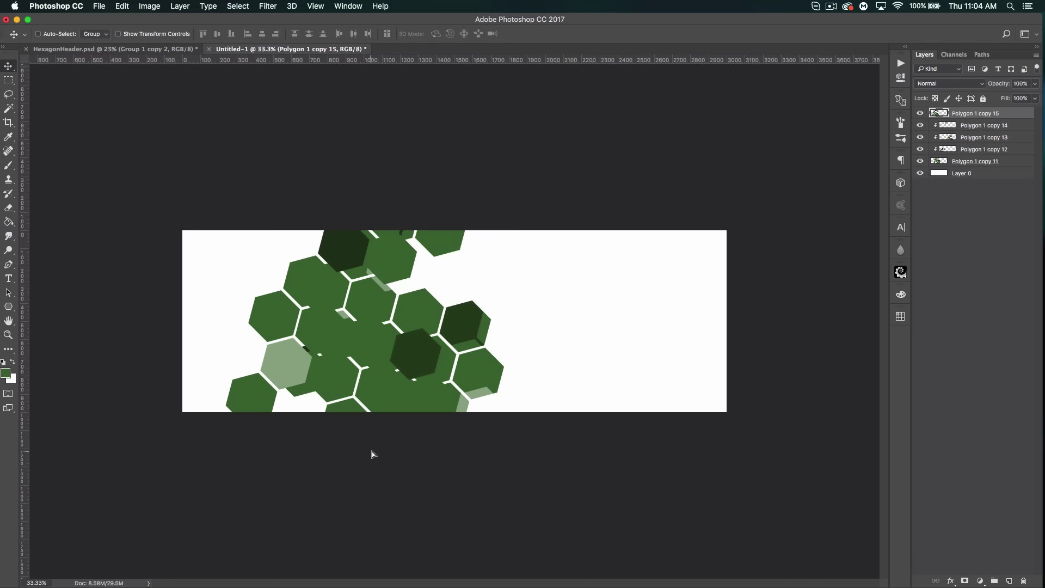
Set the hexagon copy to Overlay blend mode, reposition it and clip it to the layer below.
click(947, 84)
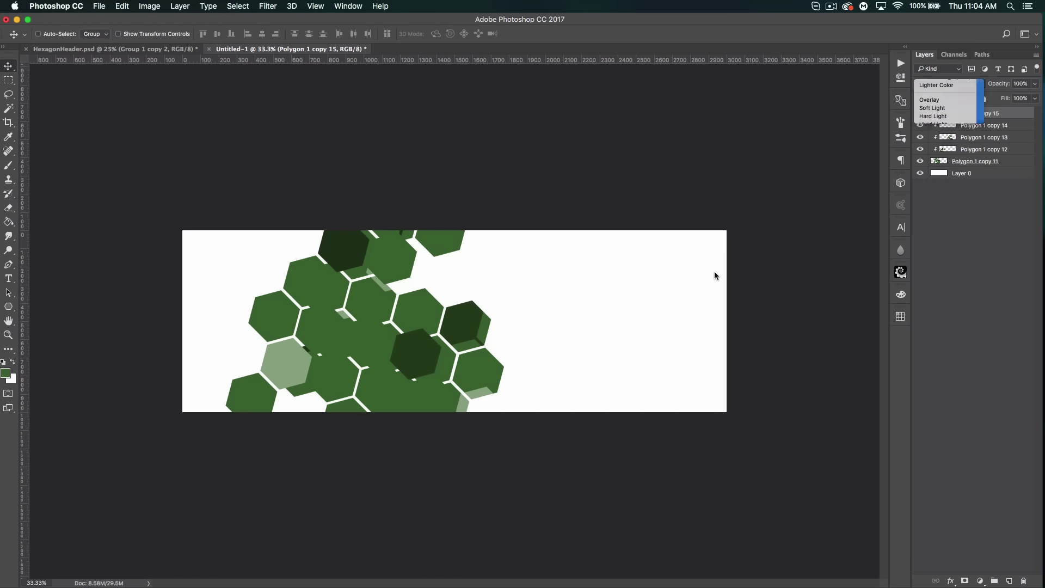
key(Return)
drag(375, 355, 291, 188)
alt+click(1013, 119)
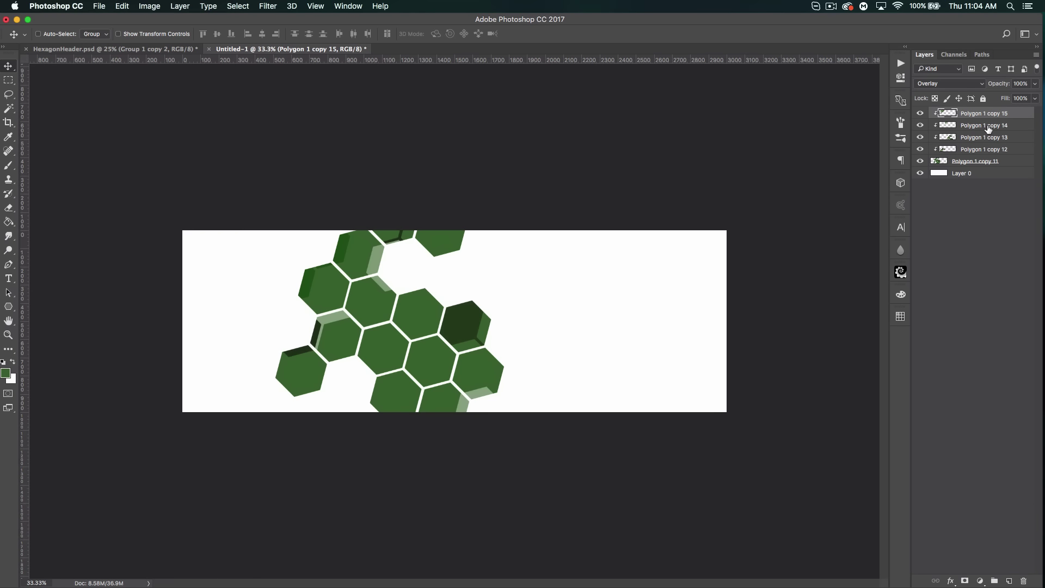
Duplicate the top hexagon layer and shrink the copy to 65% around its centre.
key(super)
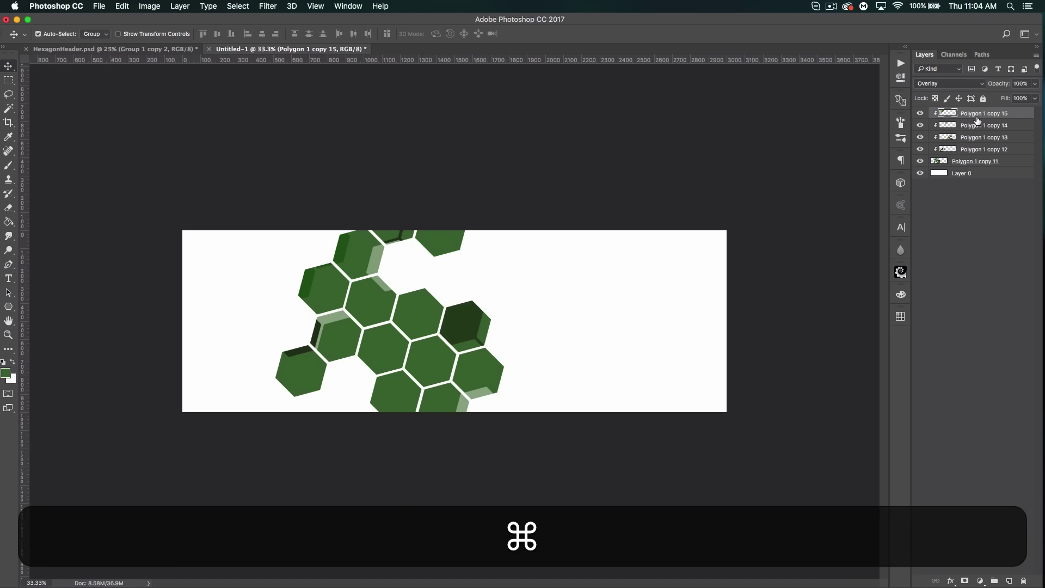
key(super+j)
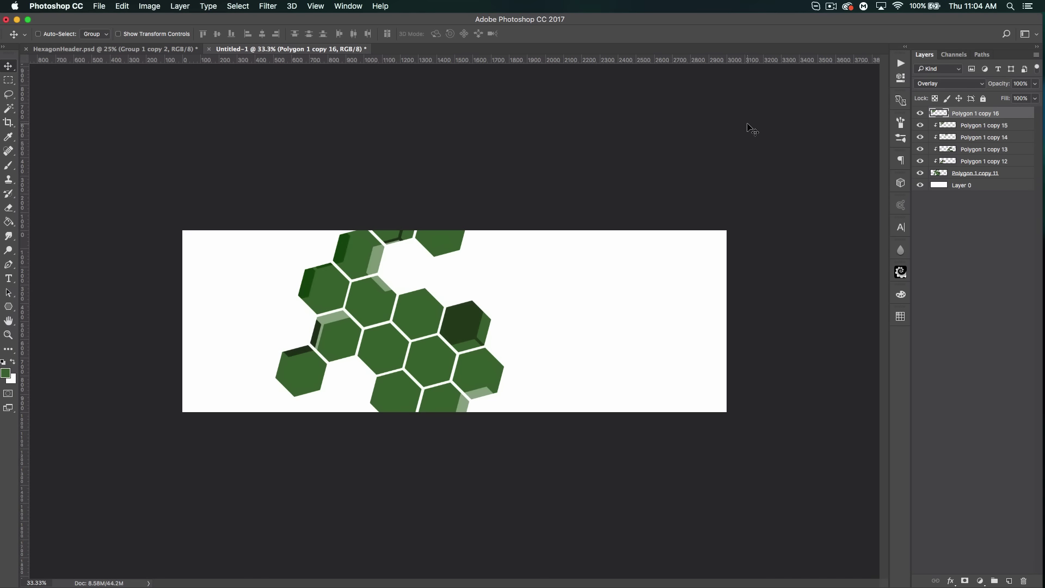
key(super)
key(super+t)
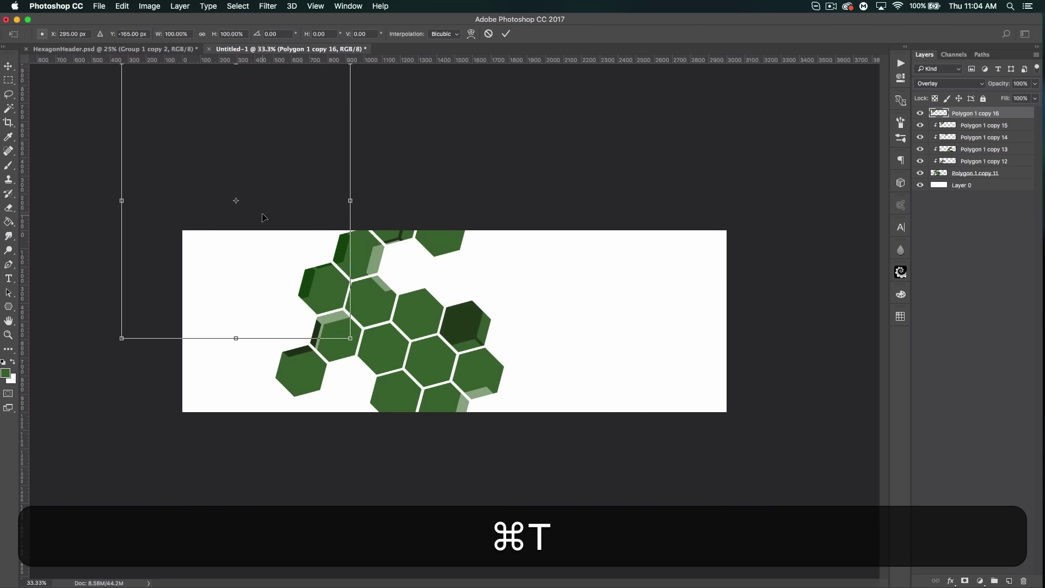
drag(422, 320, 430, 354)
key(alt+shift)
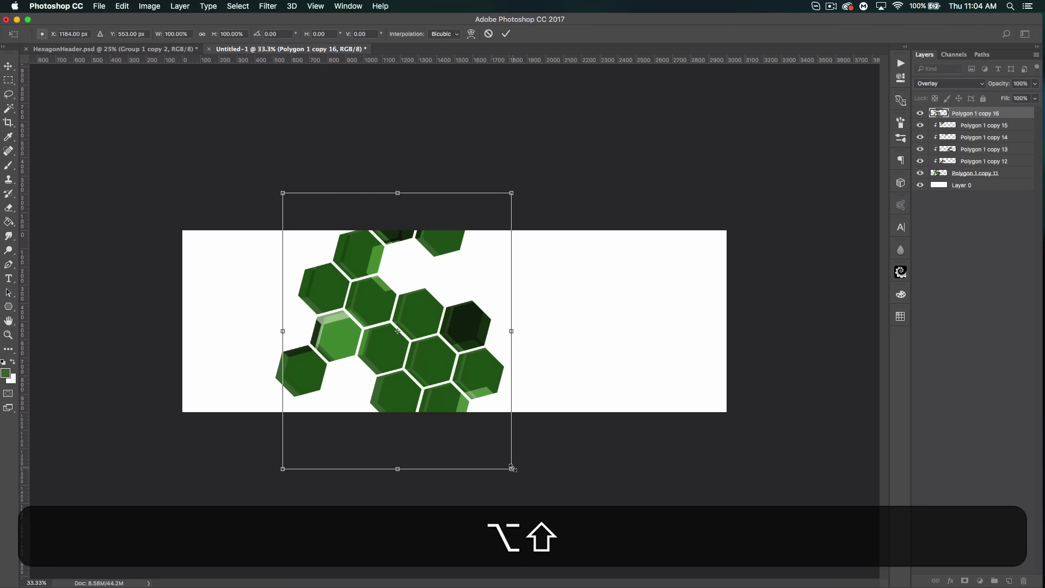
drag(511, 469, 456, 430)
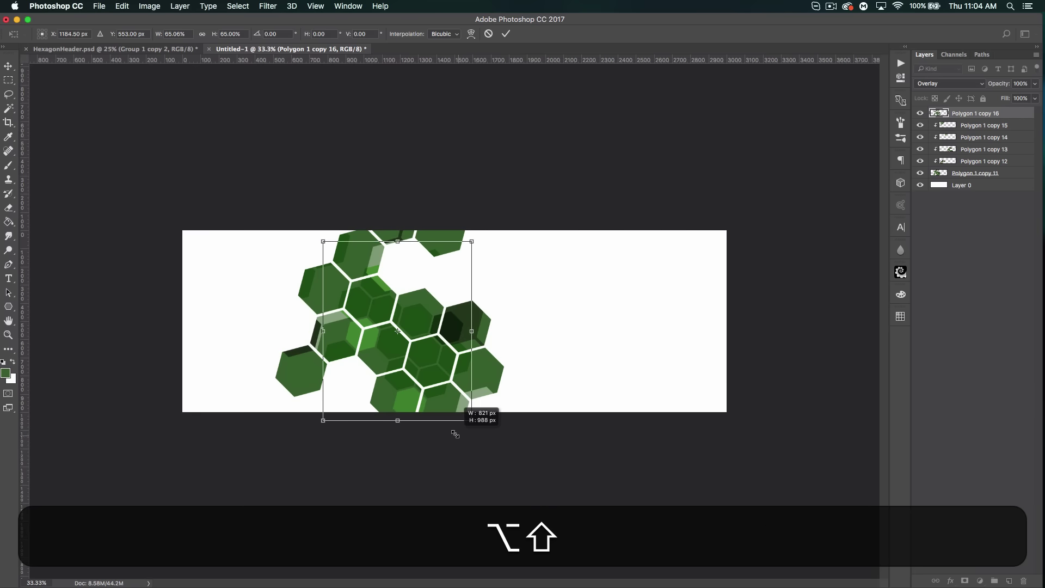
drag(426, 361, 410, 352)
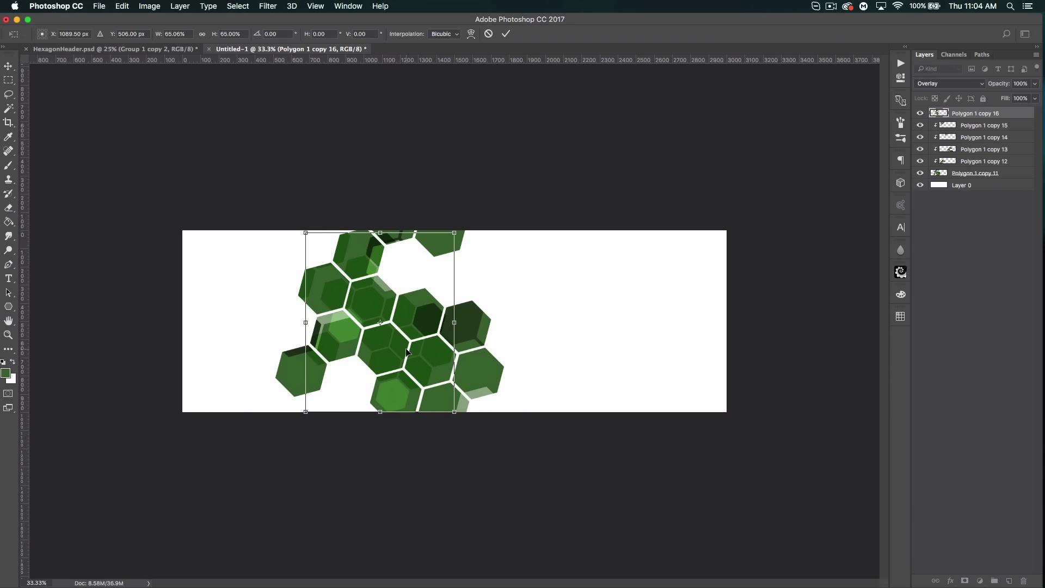
key(Return)
Lighten the smaller copy with Hue/Saturation Lightness +46 and reposition it.
key(super+u)
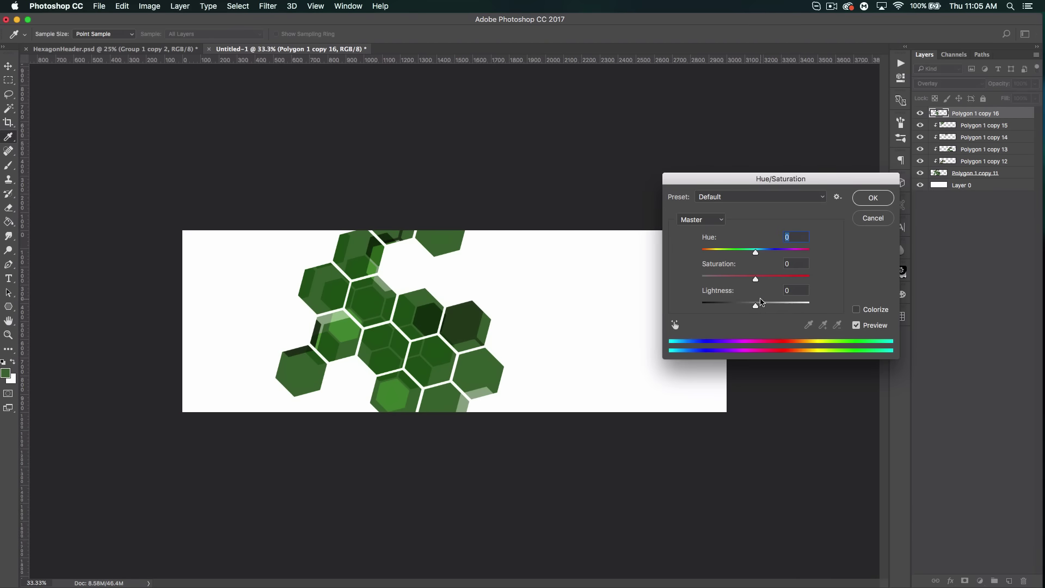
drag(760, 303, 781, 307)
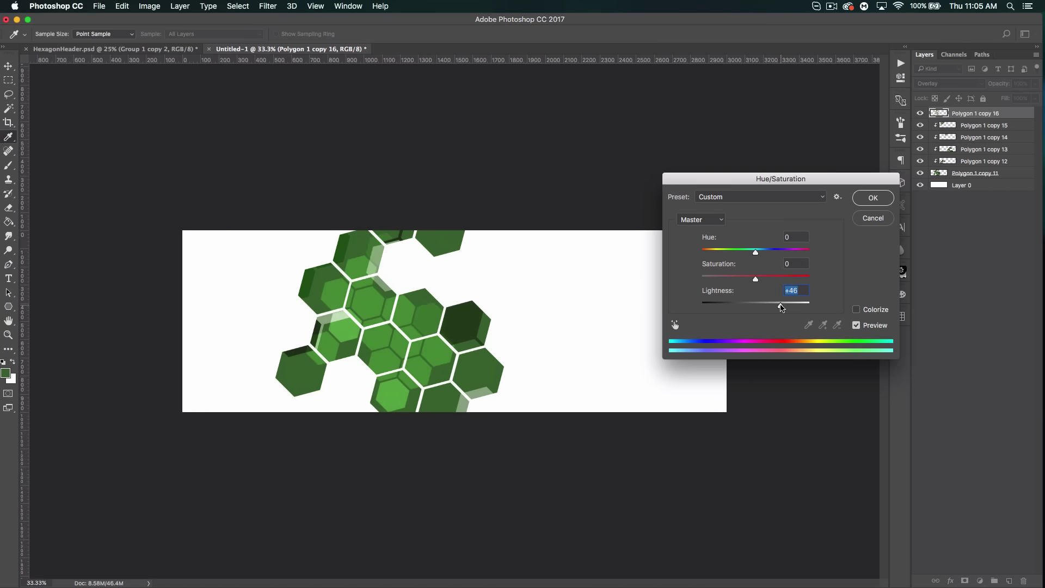
click(871, 196)
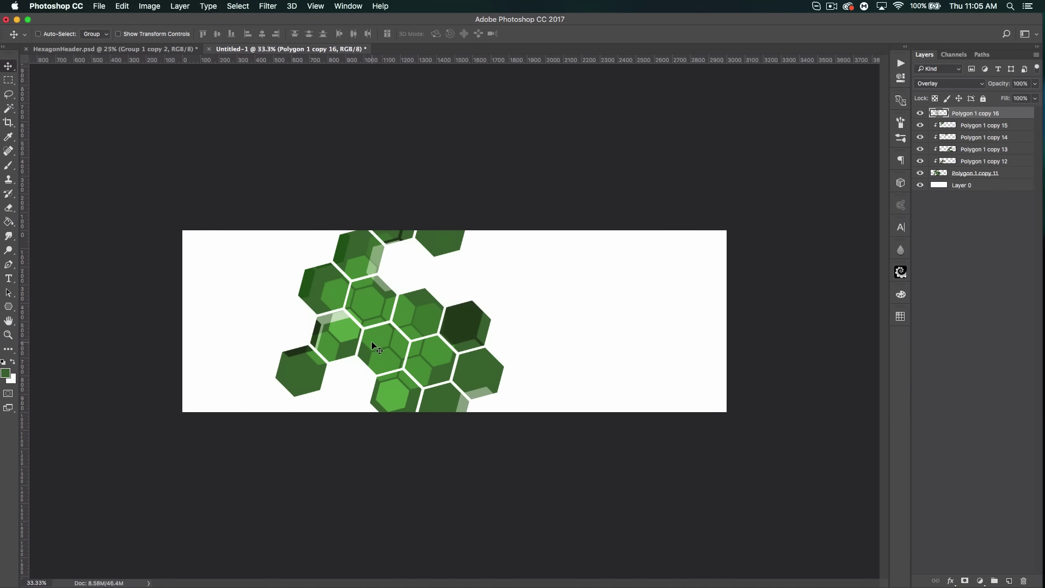
mouse_move(371, 341)
mouse_down()
mouse_move(349, 374)
mouse_move(335, 352)
mouse_move(360, 357)
mouse_up()
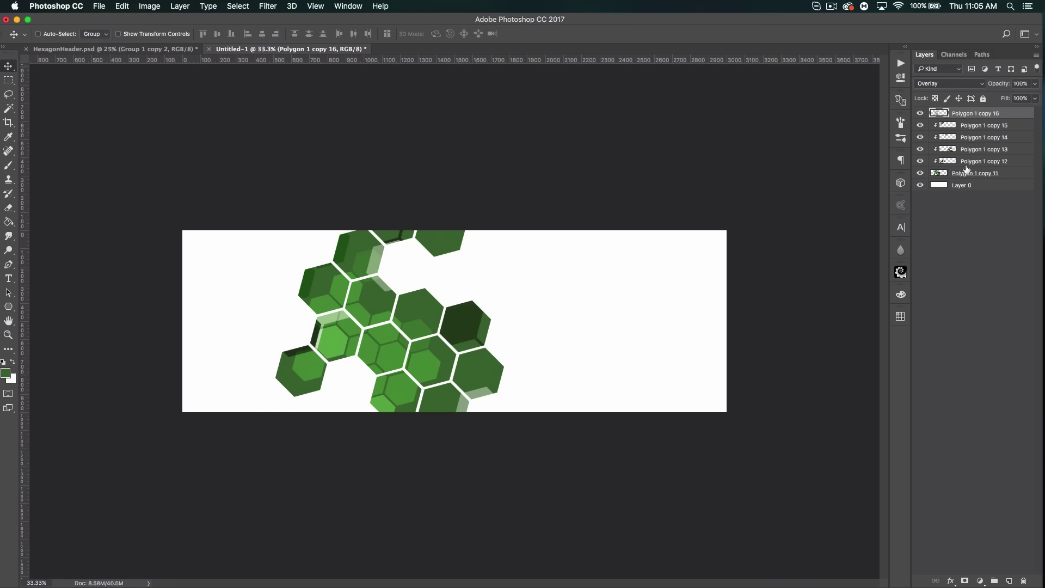
Add a default drop shadow to the Polygon 1 copy 11 layer.
double_click(1017, 175)
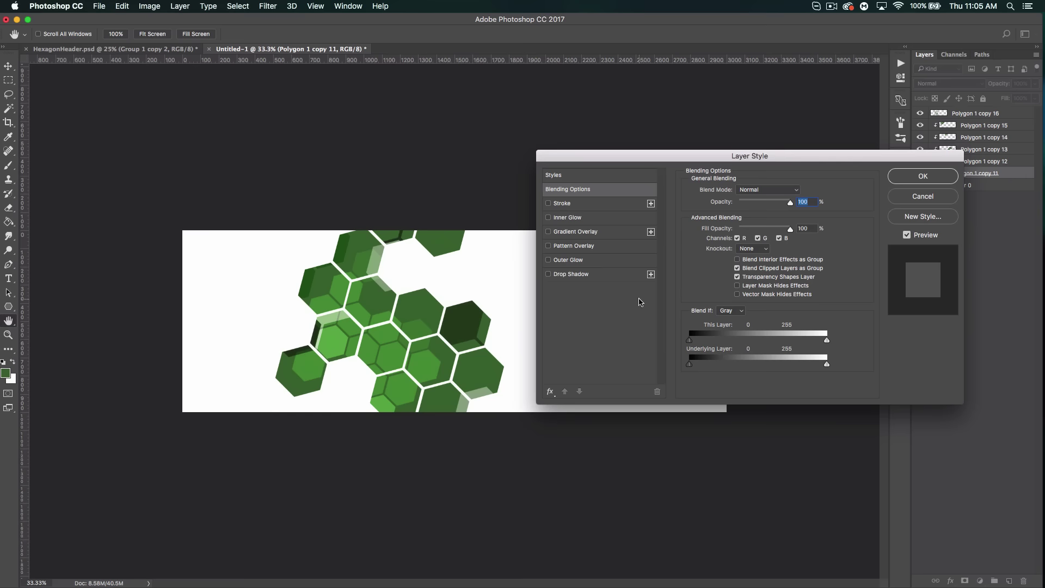
click(563, 276)
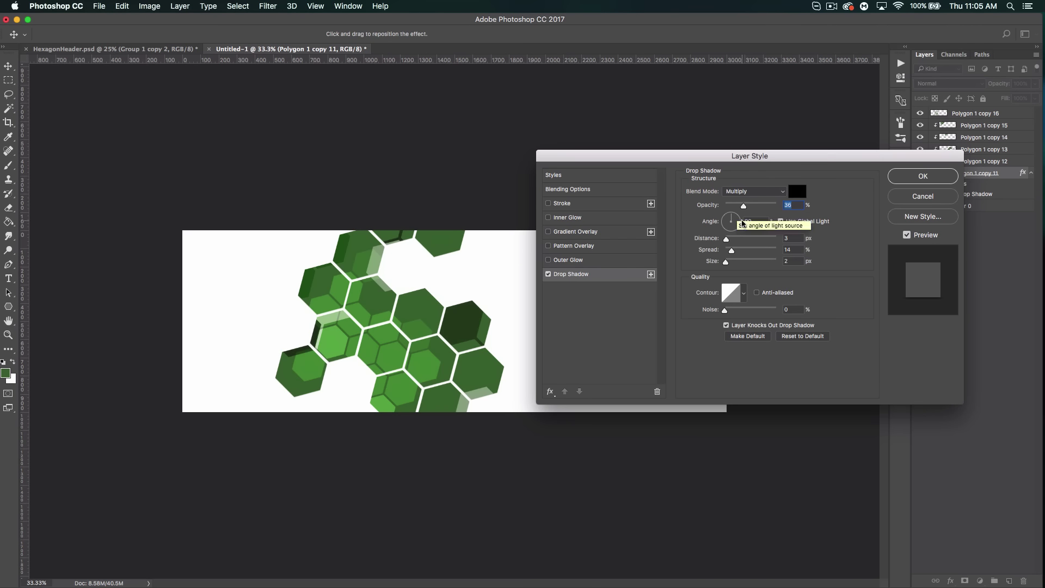
key(Return)
Check Group 2's drop shadow settings in HexagonHeader.psd for reference, then return to Untitled-1.
click(117, 52)
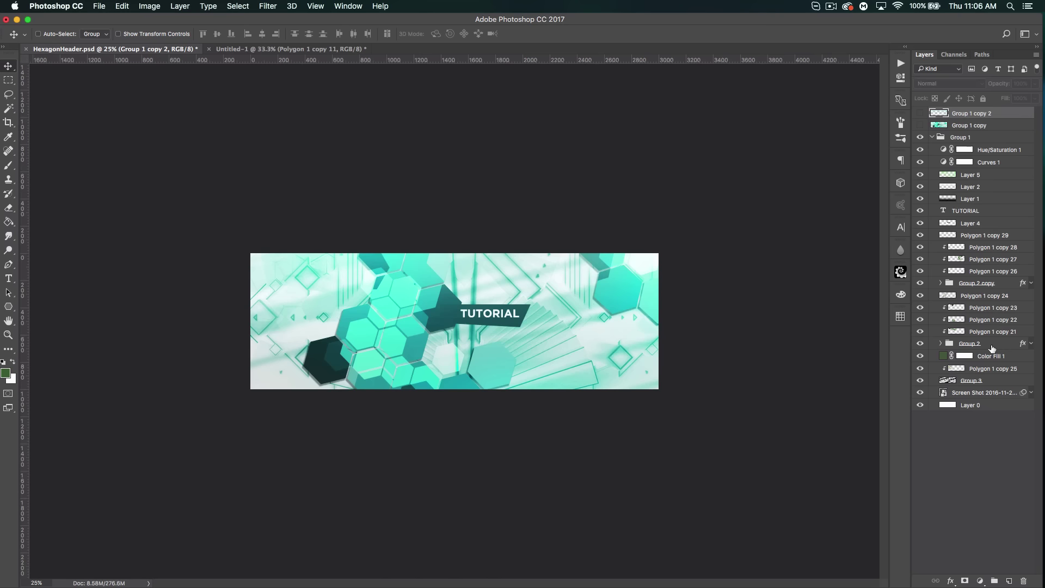
double_click(1022, 344)
click(583, 273)
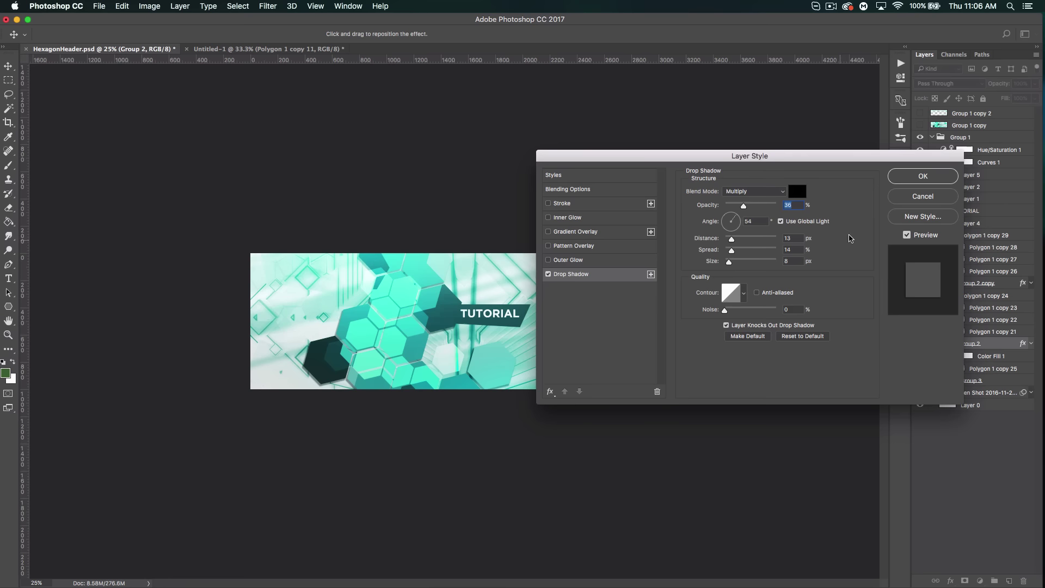
click(922, 196)
click(275, 50)
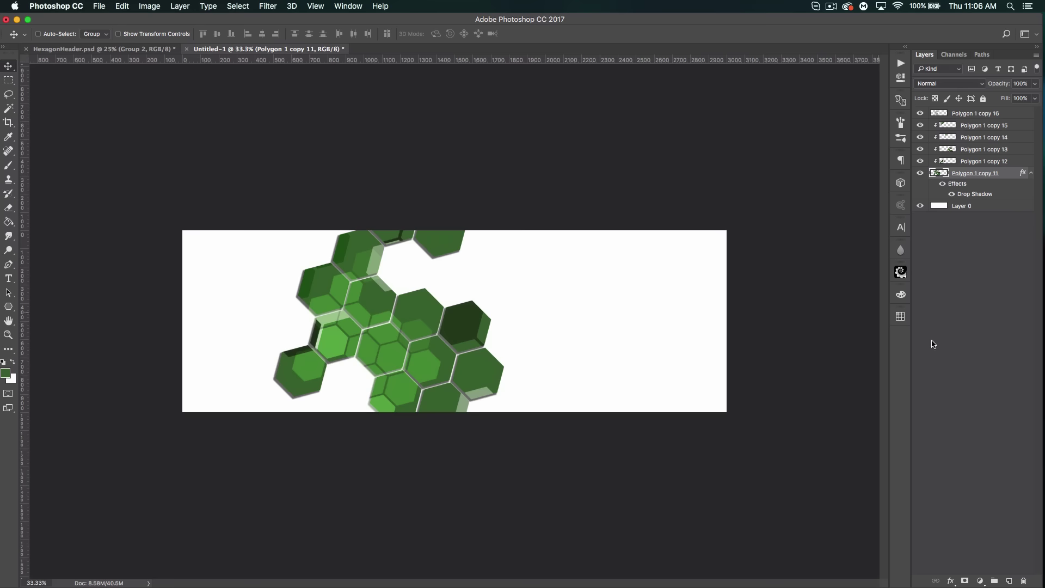
Set the drop shadow to 38% opacity, 13 px distance, 14% spread and 54° angle.
double_click(1011, 178)
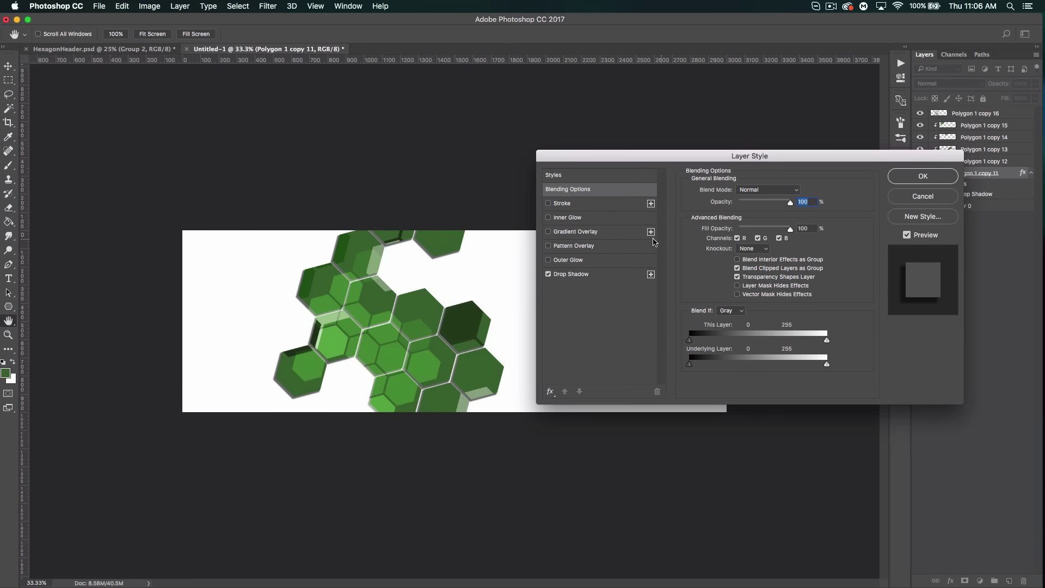
click(599, 274)
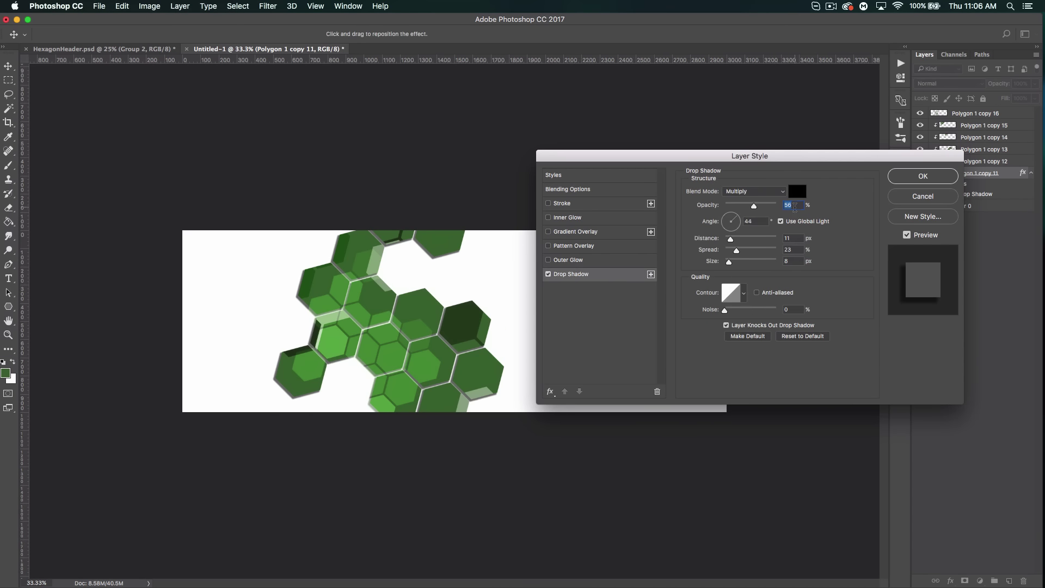
text(38)
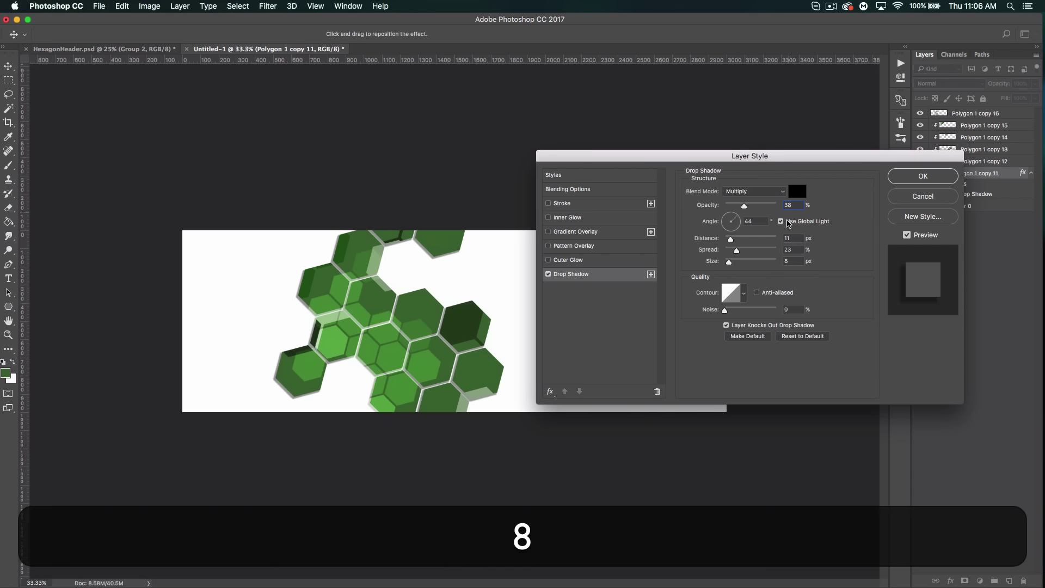
click(790, 239)
text(13)
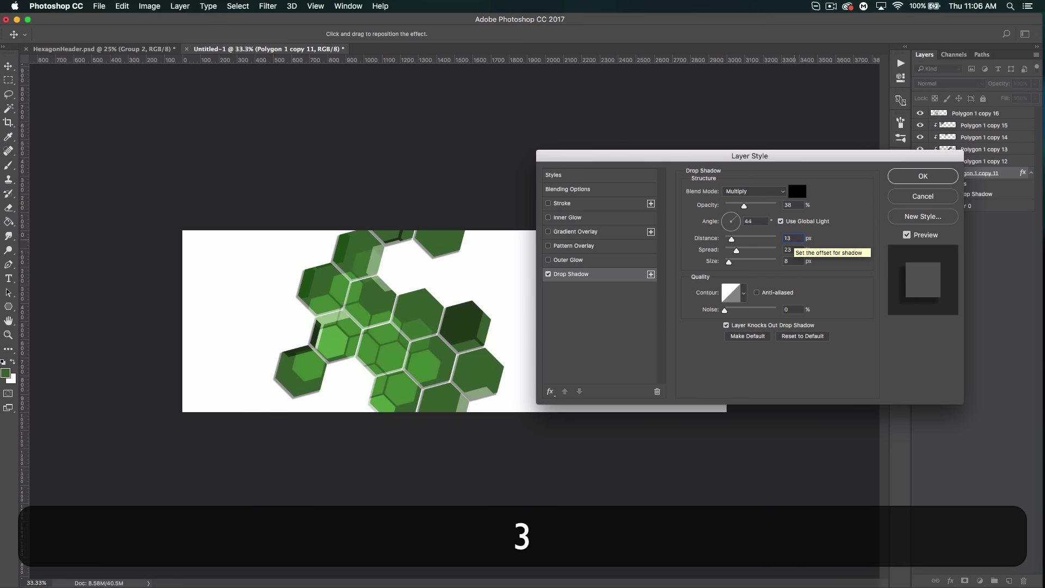
key(Tab)
text(14)
key(Tab)
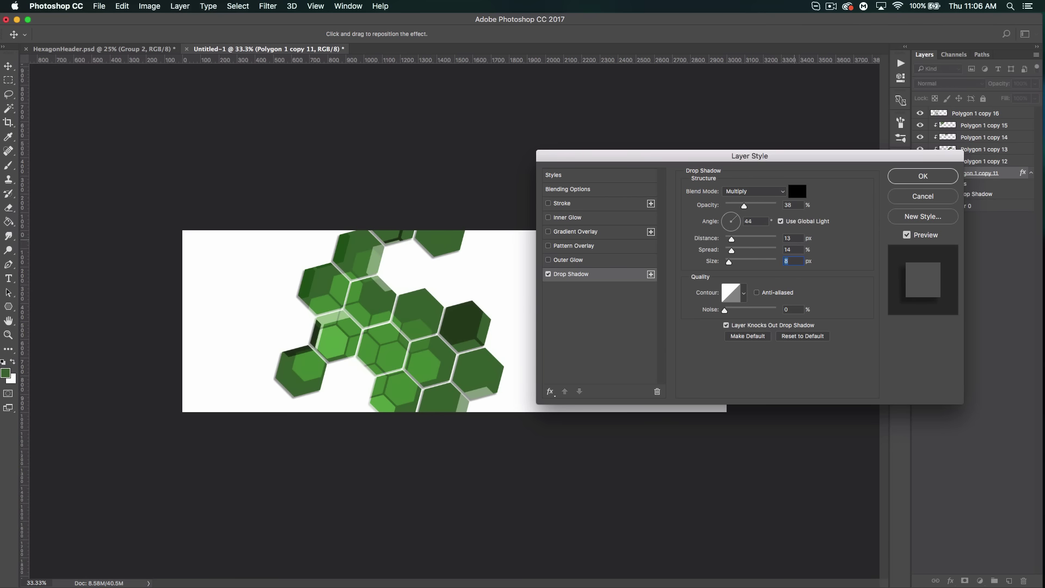
click(754, 221)
text(54)
click(924, 178)
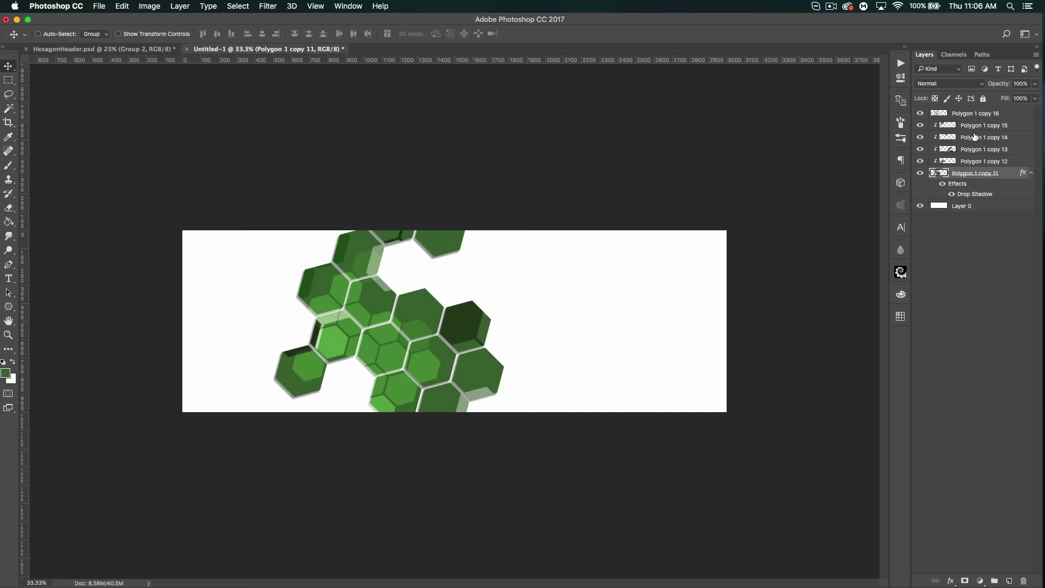
key(shift)
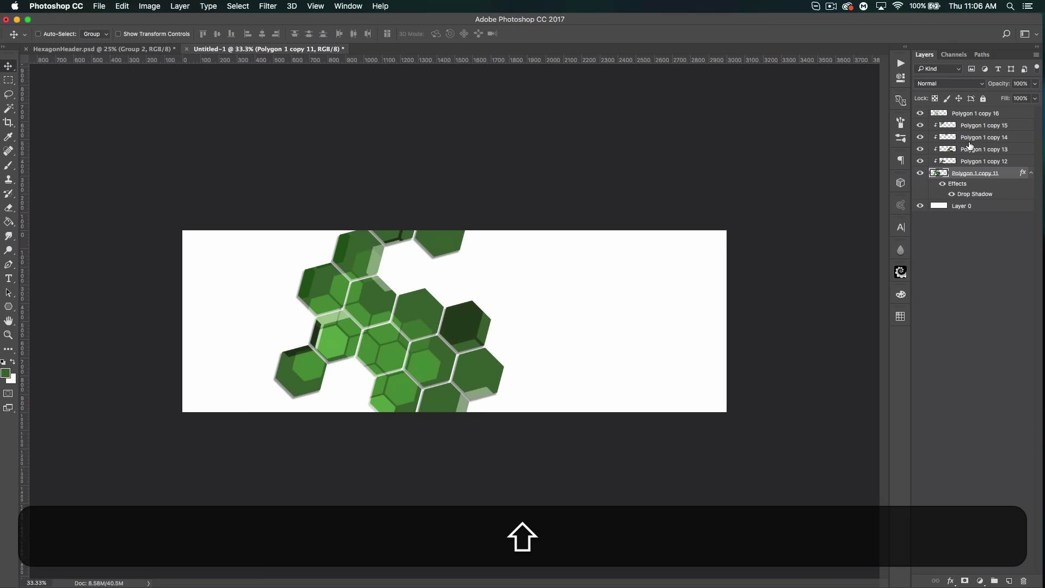
Duplicate layers Polygon 1 copy 11–16 and move the copy to the banner's right edge.
shift+click(978, 118)
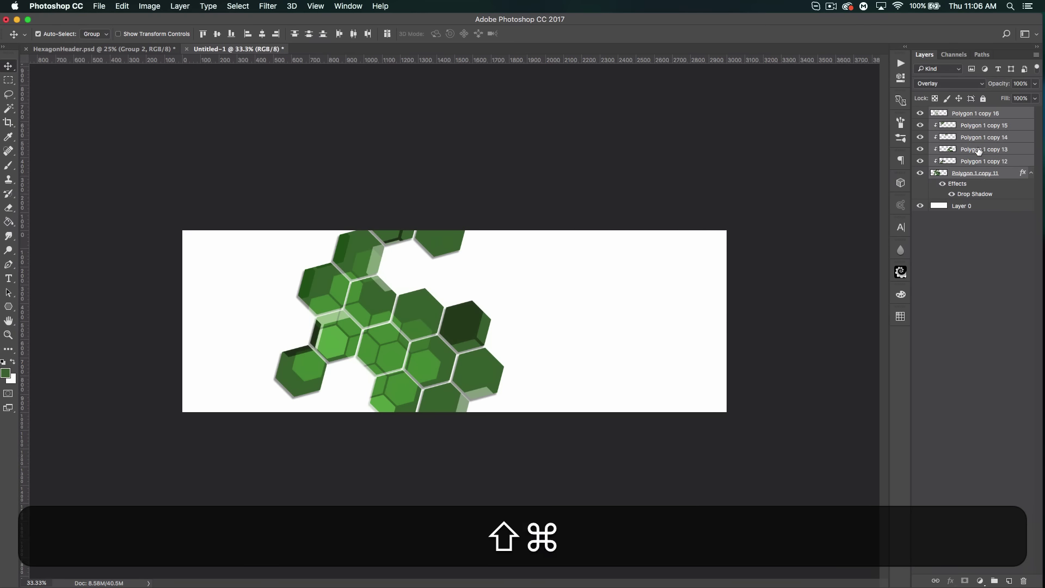
key(super+j)
drag(515, 303, 747, 317)
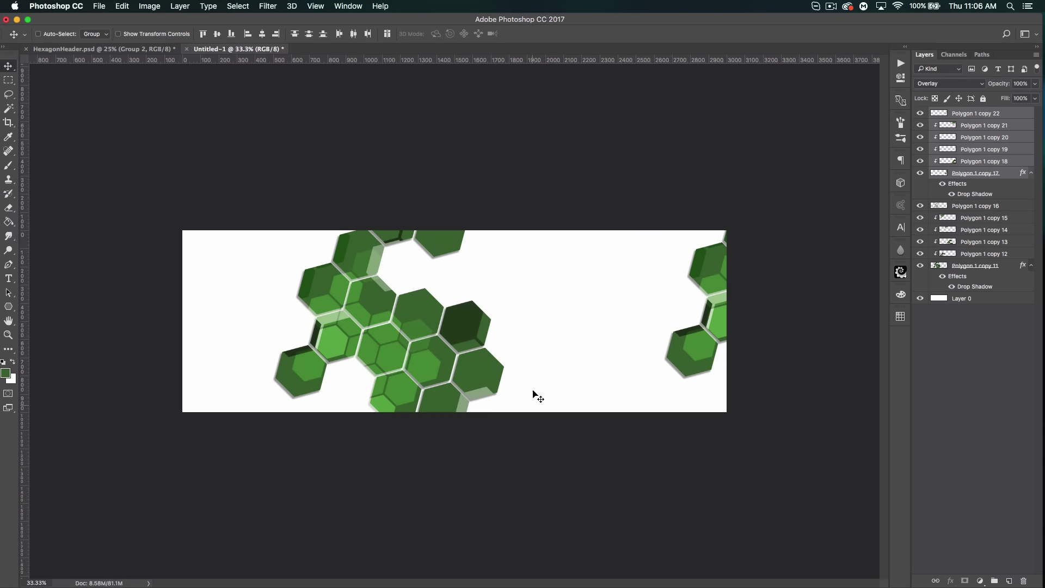
Nudge the original cluster slightly left and down, and collapse both effects lists.
click(989, 208)
shift+click(984, 267)
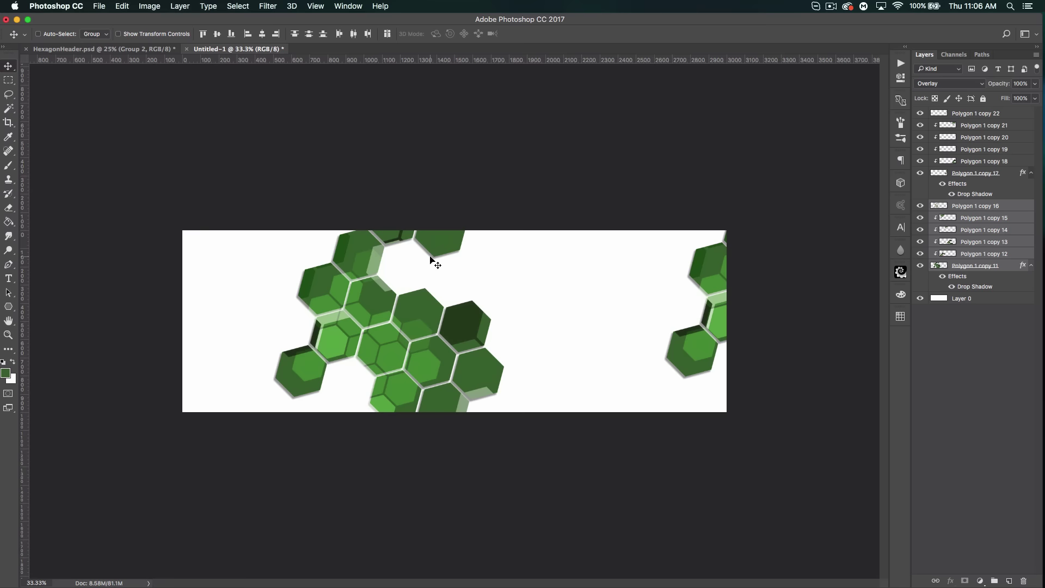
mouse_move(431, 260)
mouse_down()
mouse_move(421, 294)
mouse_move(423, 266)
mouse_up()
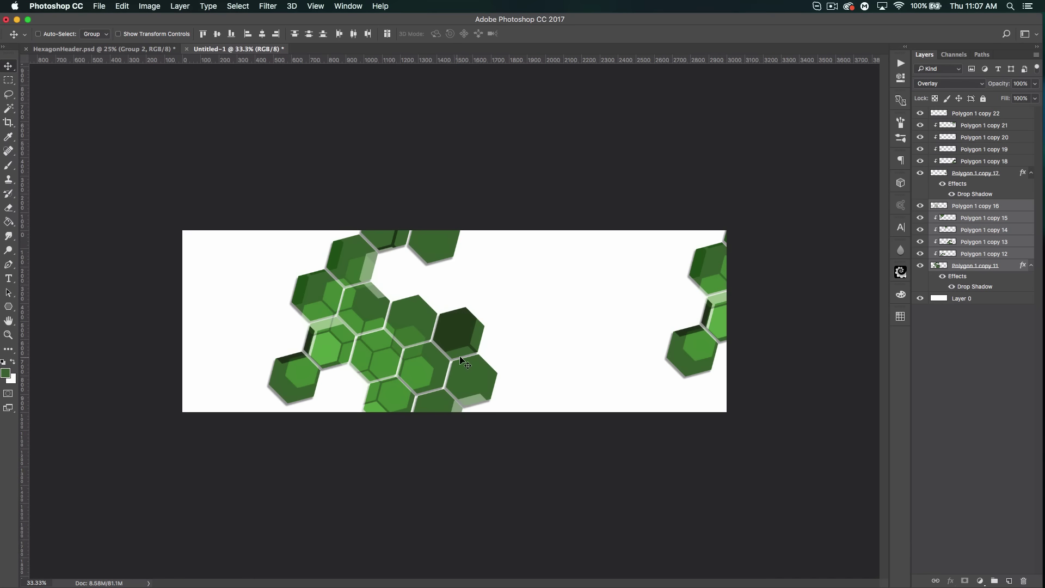
click(1031, 173)
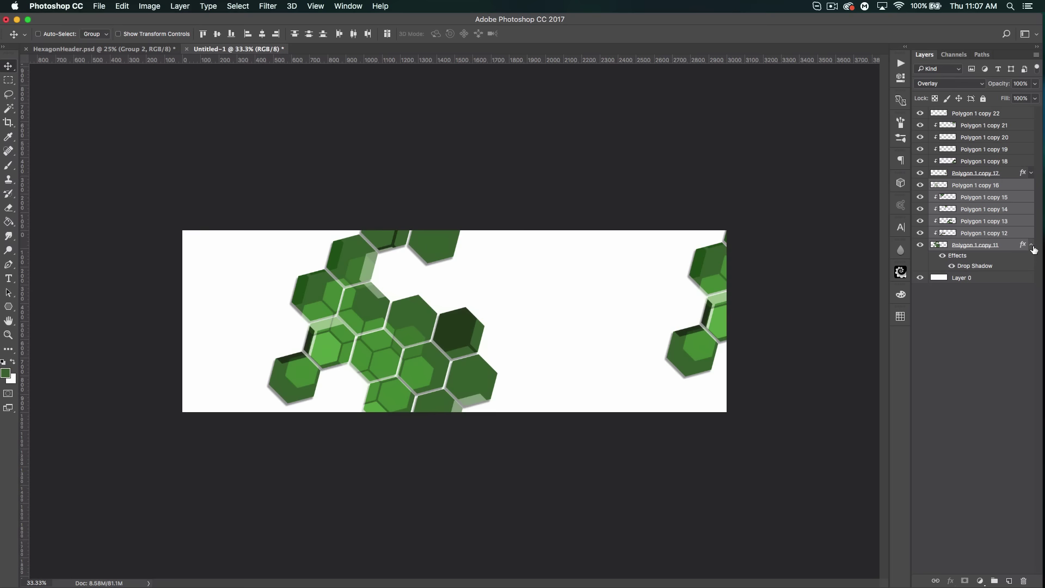
click(1034, 250)
click(981, 258)
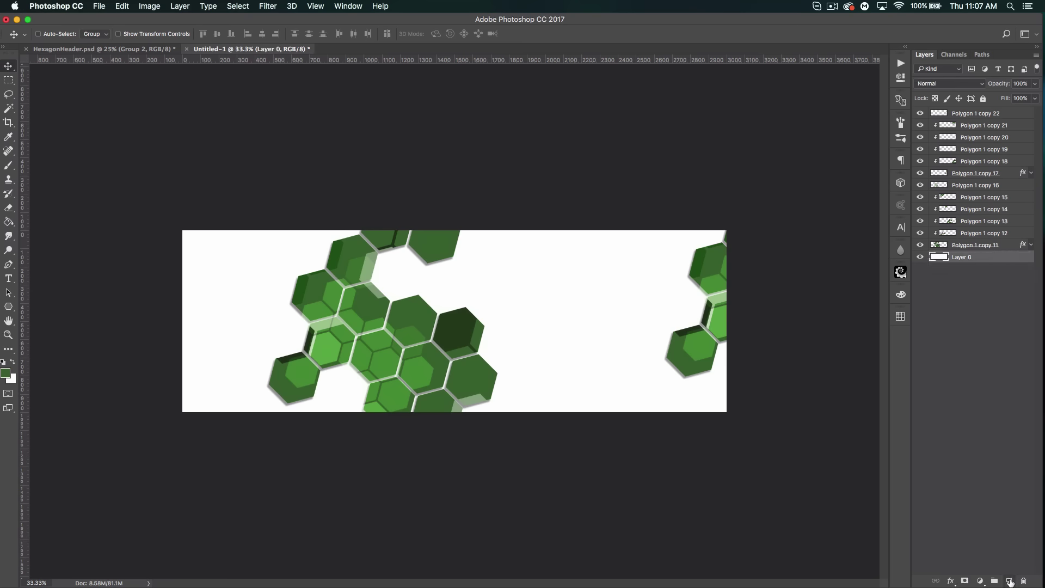
On a new Layer 1, fill a wide rectangular band across the banner's top and invert it to black.
click(1010, 581)
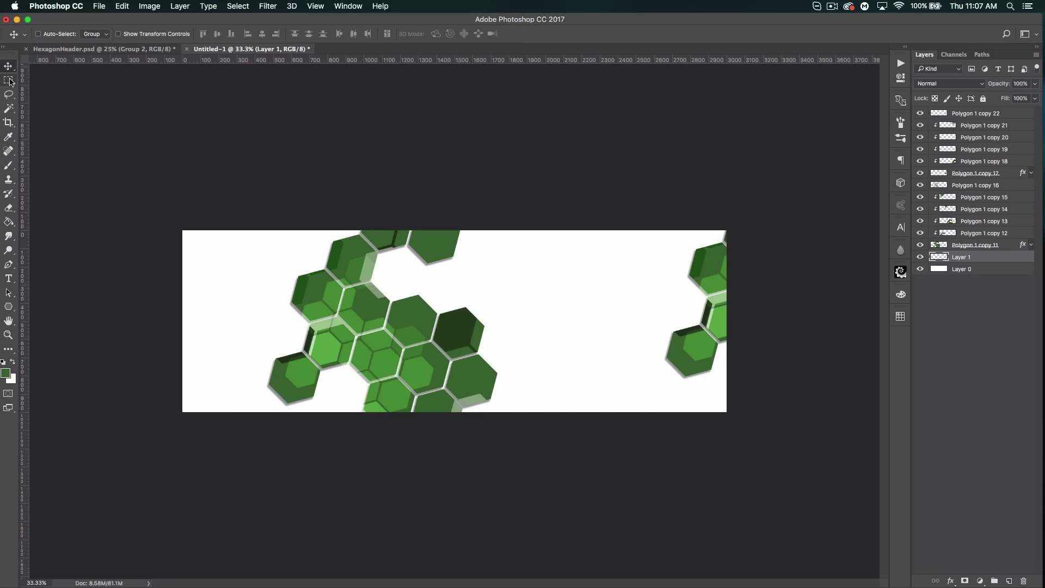
click(9, 81)
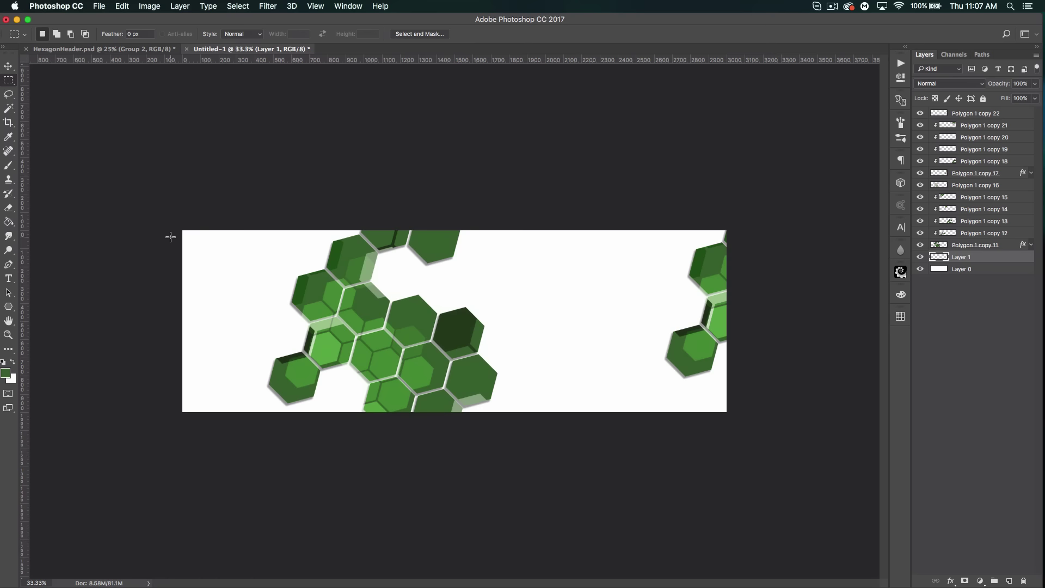
drag(173, 239, 751, 273)
key(super+BackSpace)
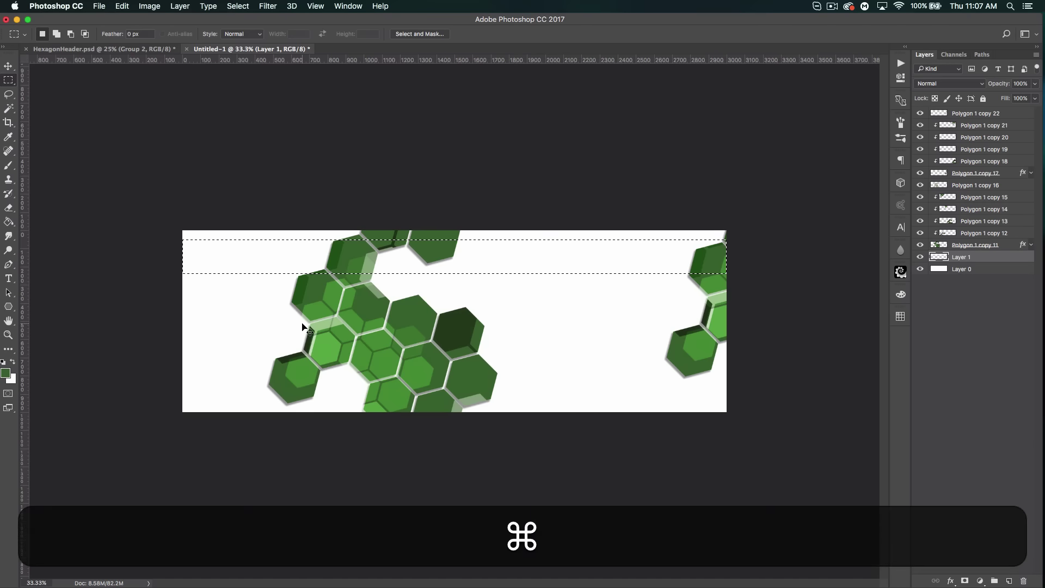
key(super+d)
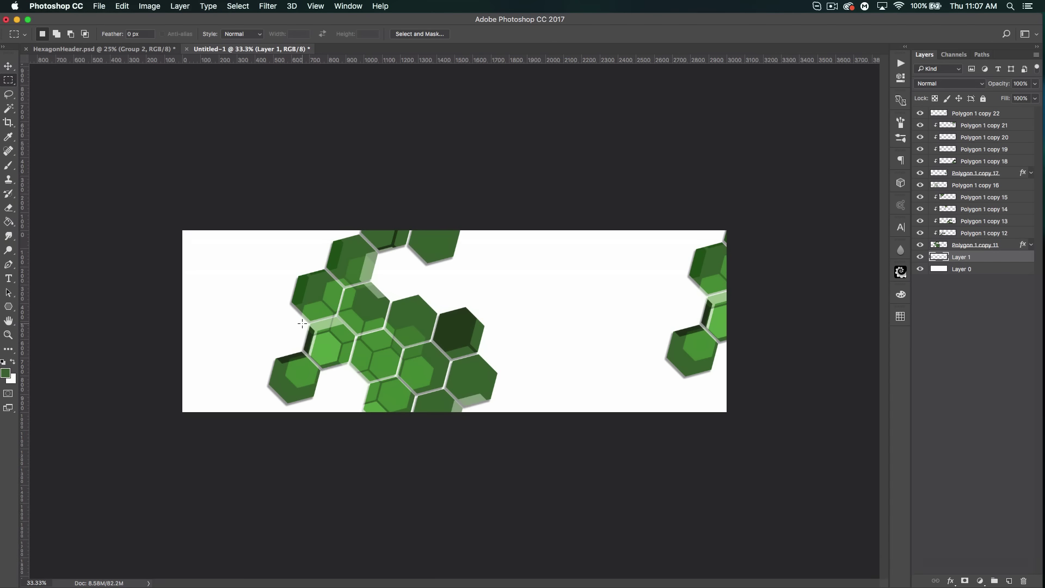
key(super+i)
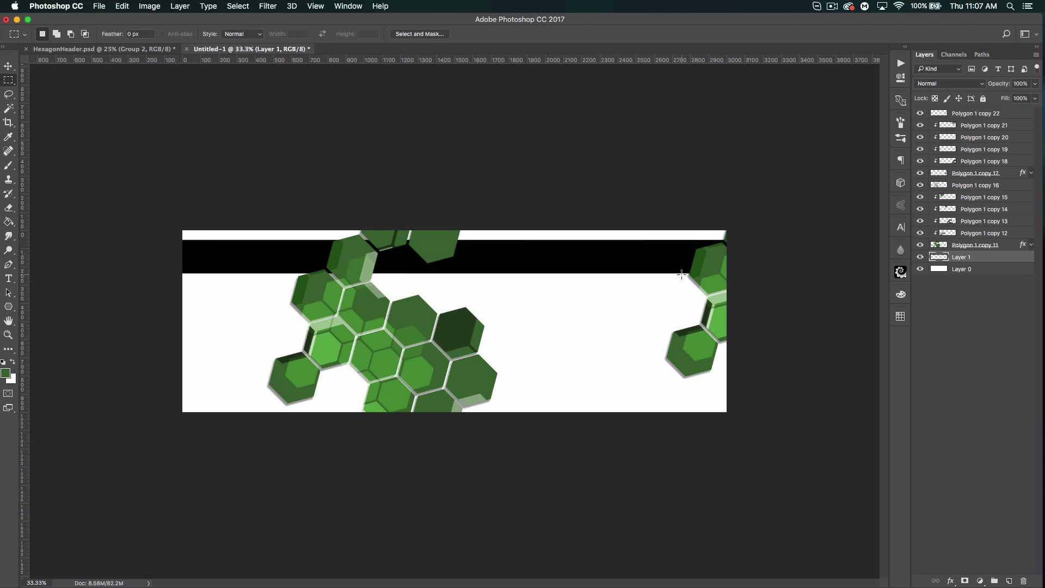
Erase the top band's right end into white and place a copy lower down.
click(8, 207)
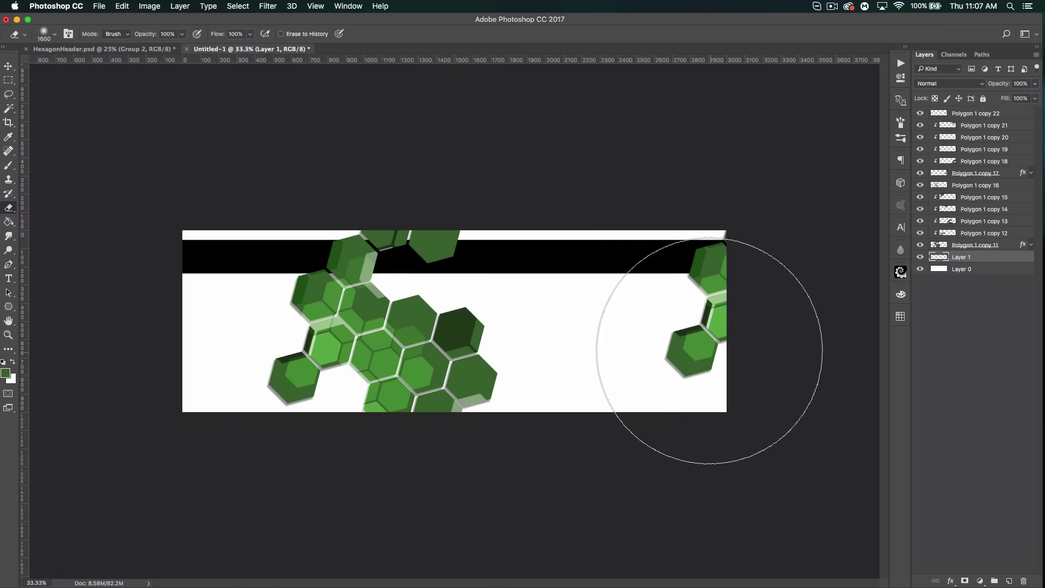
mouse_move(599, 268)
mouse_down()
mouse_move(707, 267)
mouse_move(702, 140)
mouse_move(707, 345)
mouse_up()
click(8, 66)
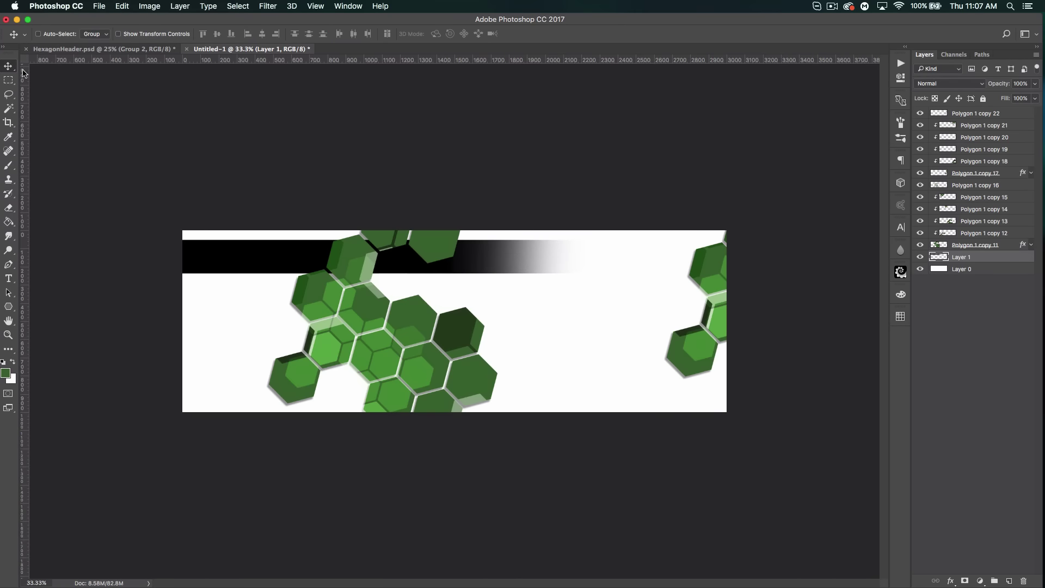
key(super+j)
drag(445, 252, 456, 375)
Add a horizontally flipped band copy at the middle right, then duplicate it.
key(super+j)
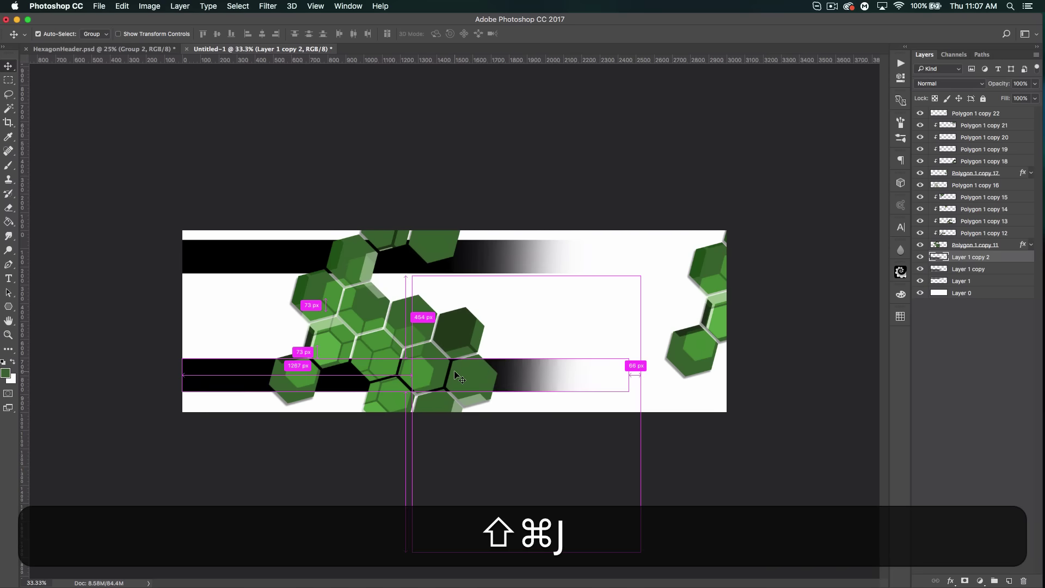
key(super+t)
right_click(507, 385)
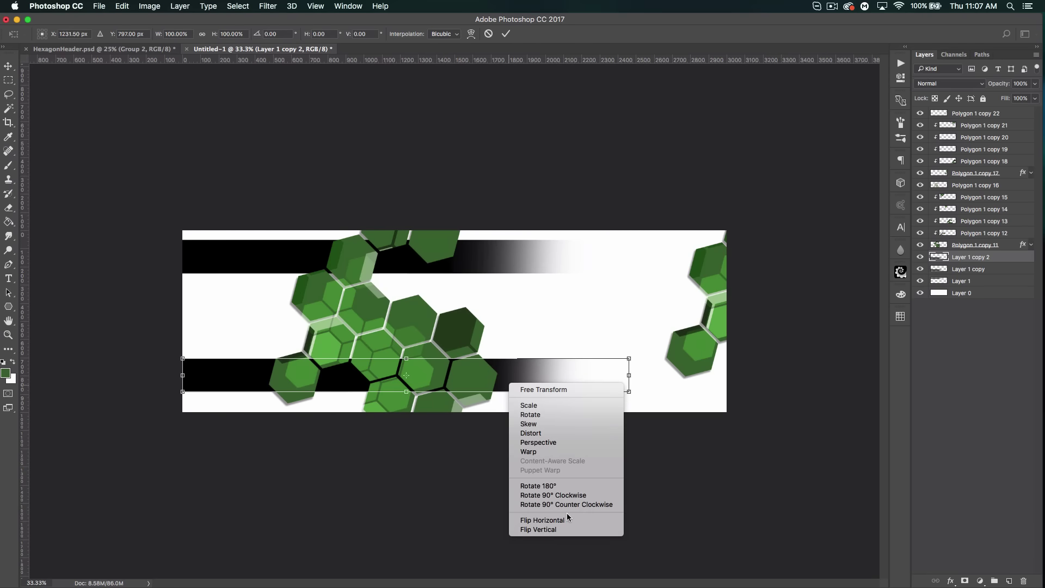
click(542, 520)
drag(484, 359, 699, 301)
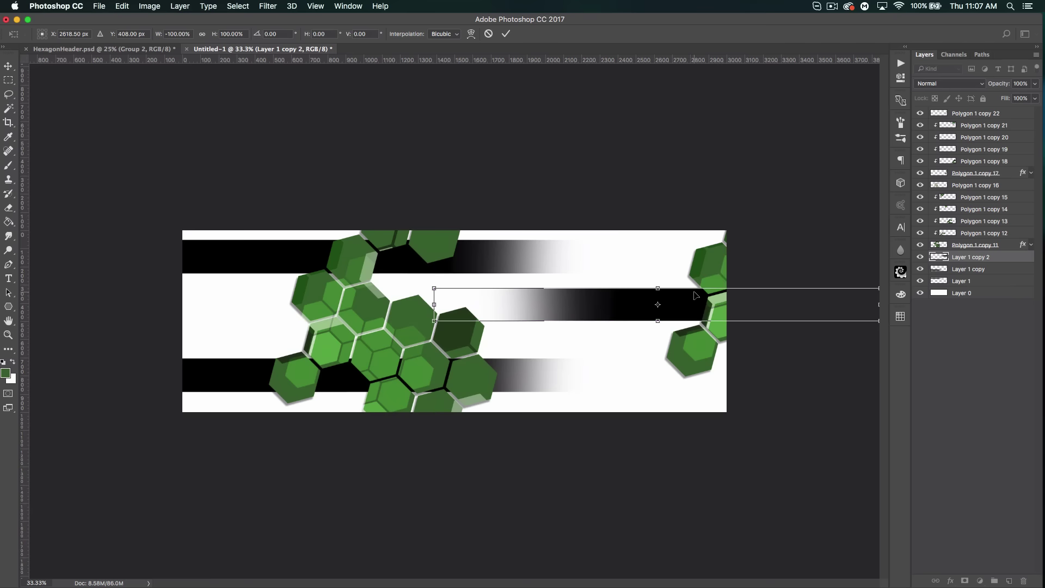
key(Return)
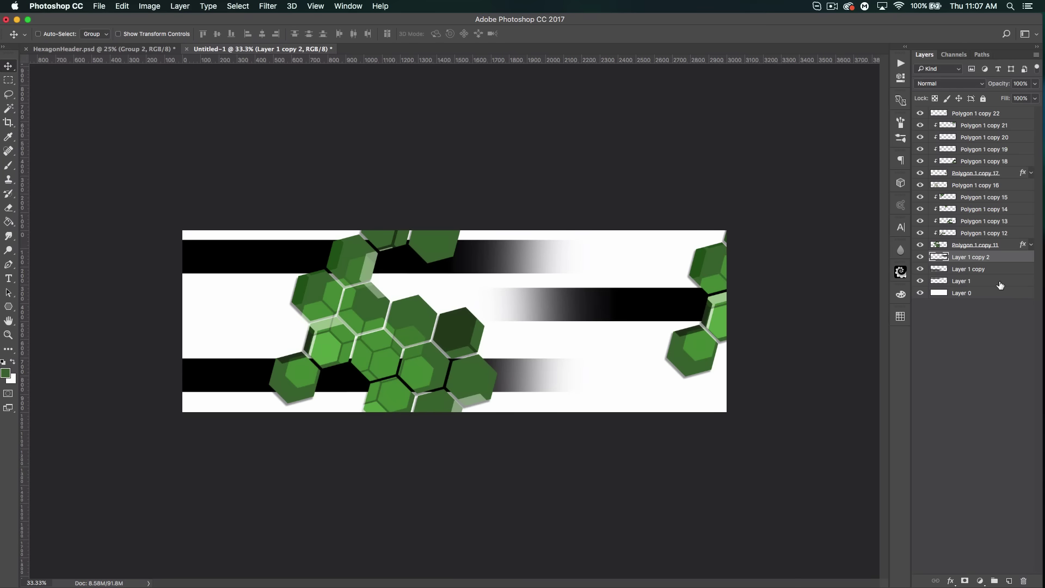
key(super+j)
Squash the band copy thinner and place two more thin copies at different heights.
key(super+t)
drag(658, 289, 660, 306)
key(Return)
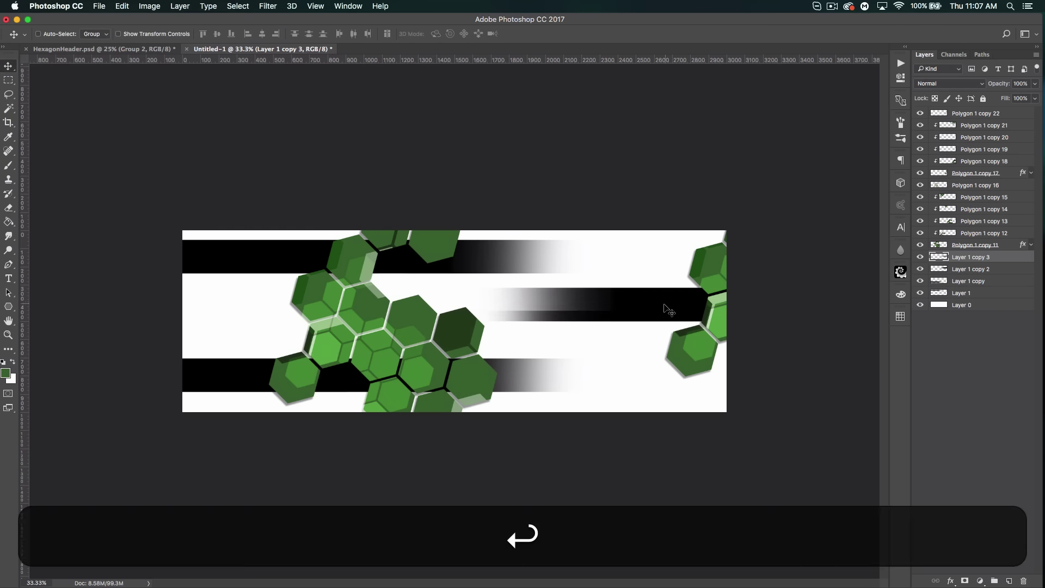
key(super+j)
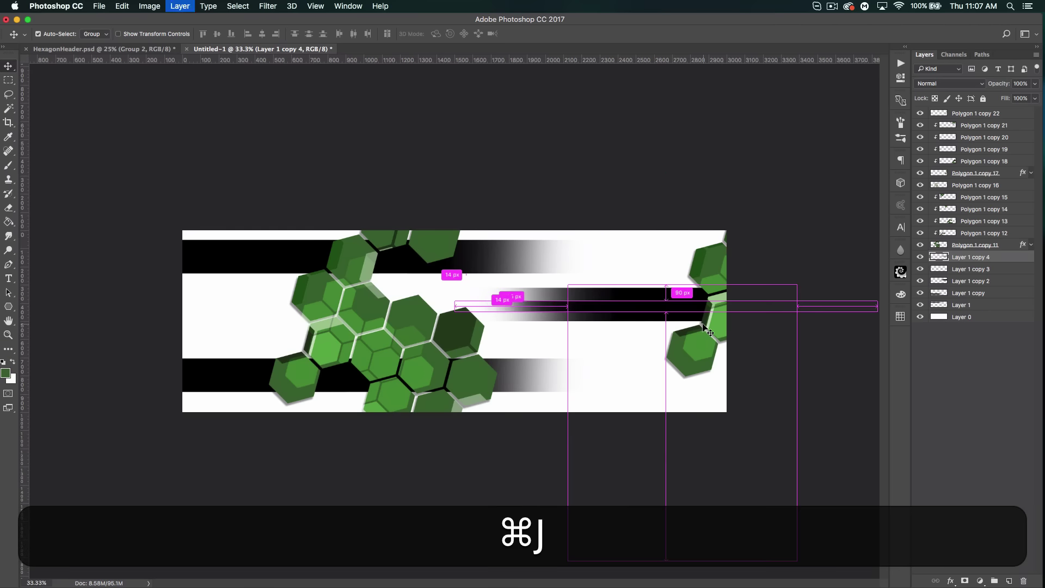
drag(658, 306, 659, 344)
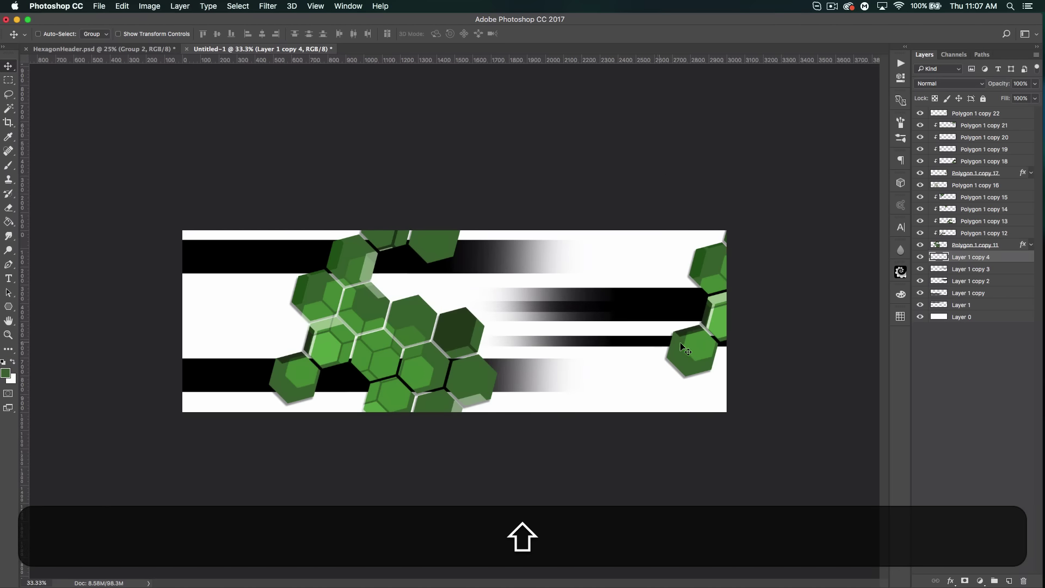
key(super)
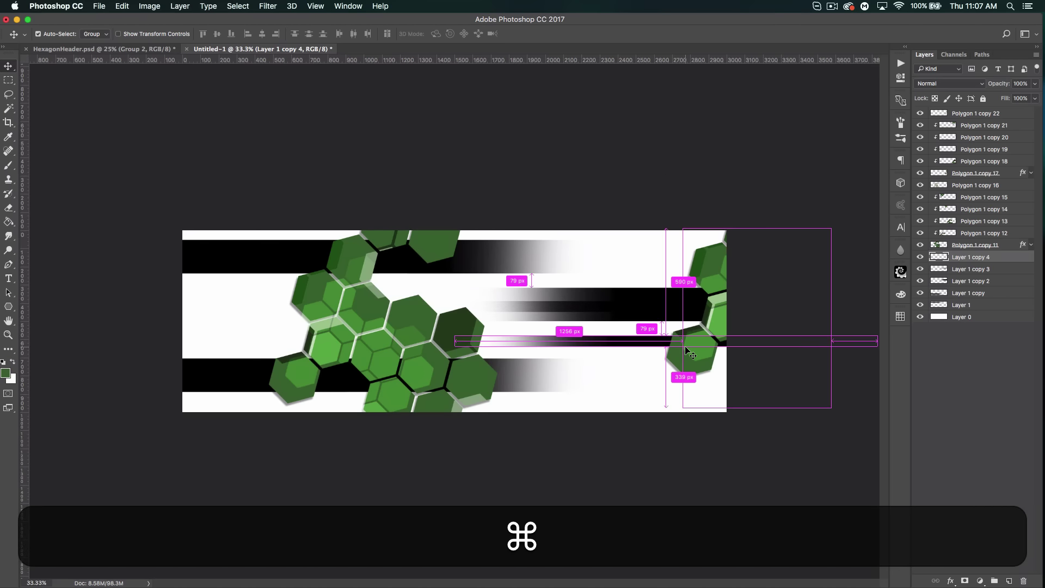
key(super+j)
drag(626, 338, 591, 233)
Copy the thin band to a new layer, flip it horizontally and slide it along the top.
key(shift+super+j)
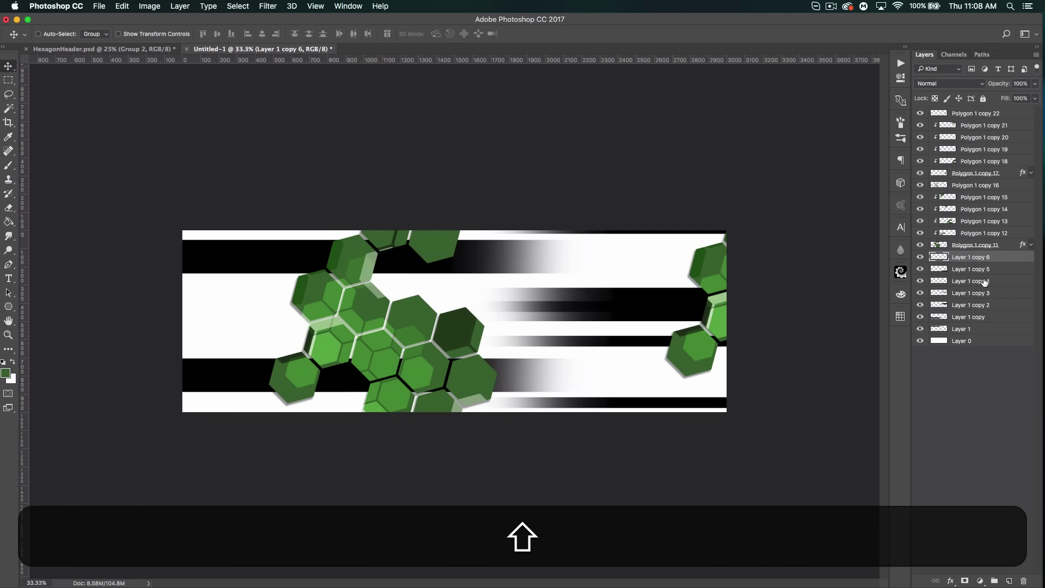
key(super+t)
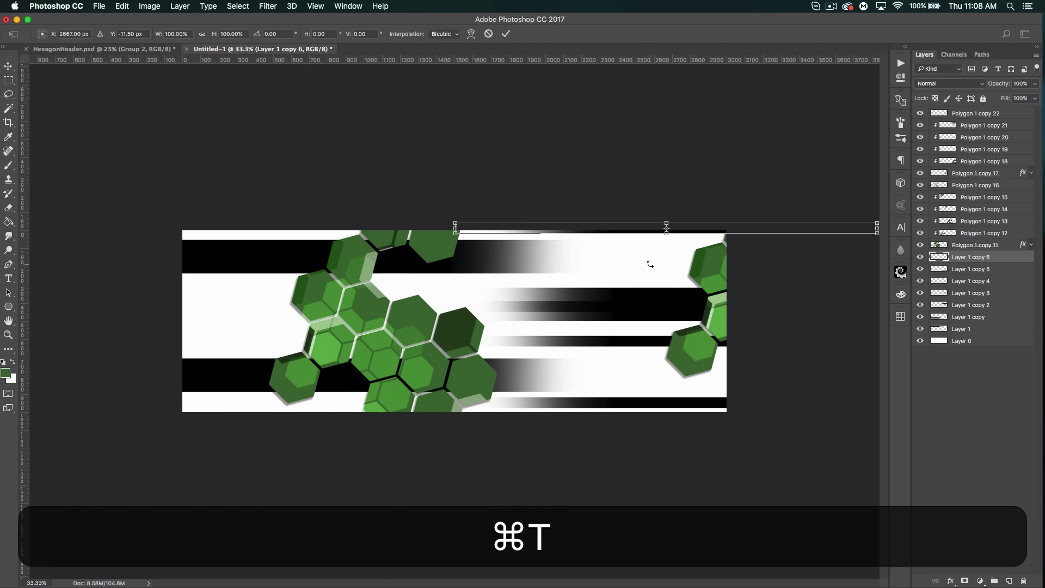
right_click(699, 233)
click(755, 368)
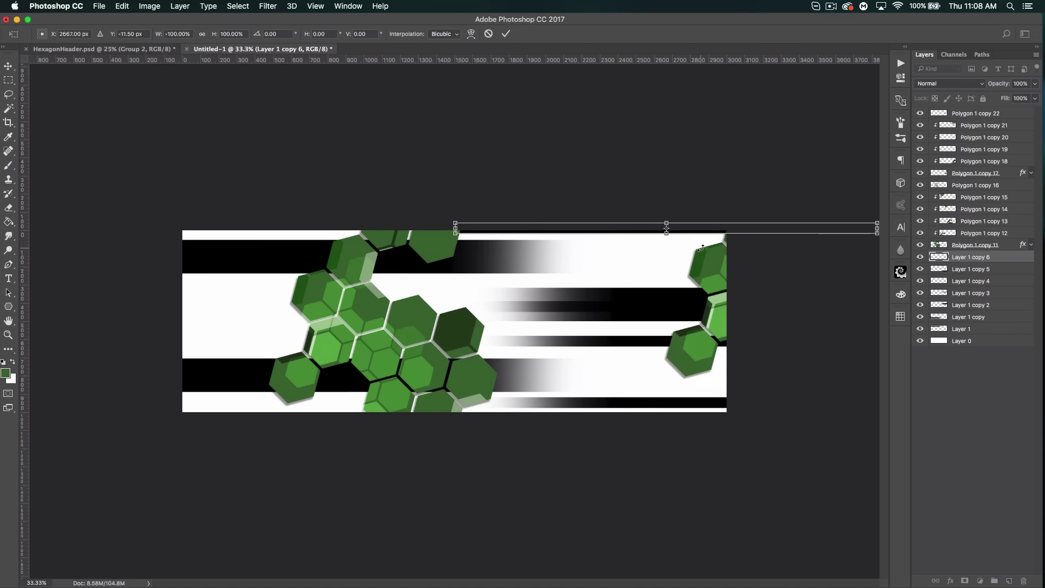
key(Return)
drag(632, 231, 305, 349)
Pick white as foreground, add more stripe copies in the left half, and select all stripe layers.
key(super+j)
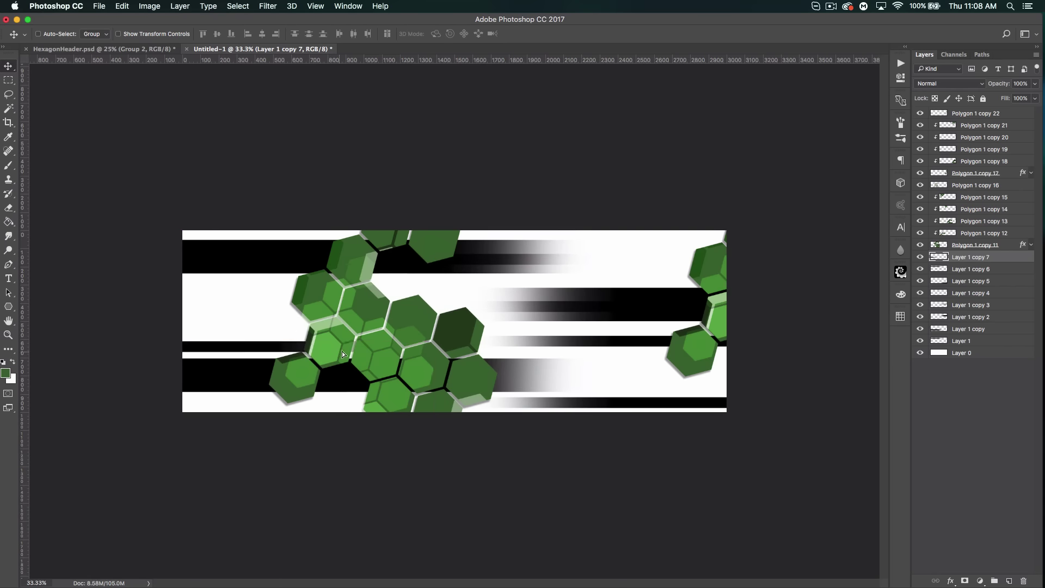
key(cmd+k)
key(i)
click(300, 345)
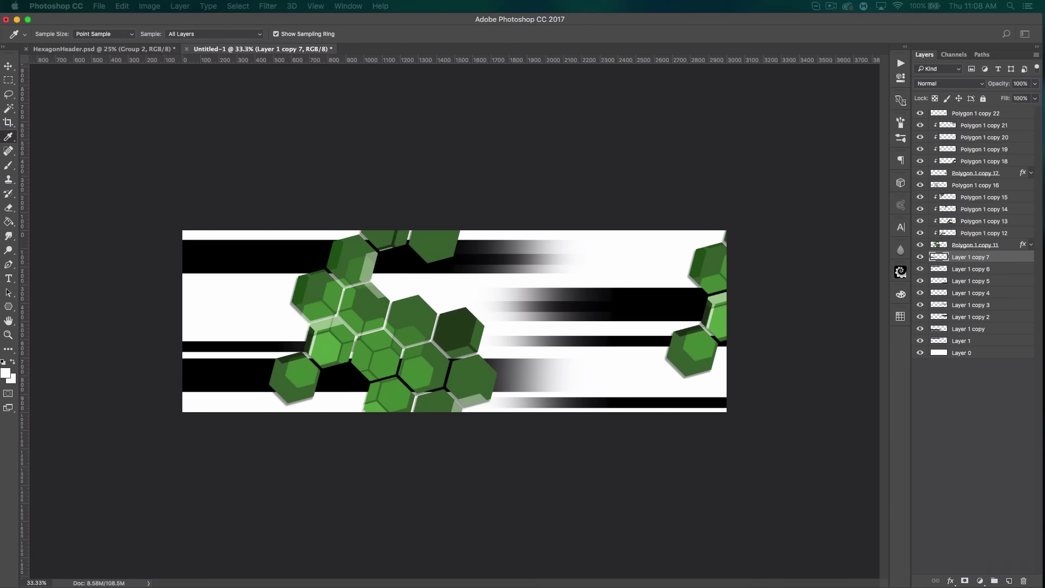
key(v)
key(super+j)
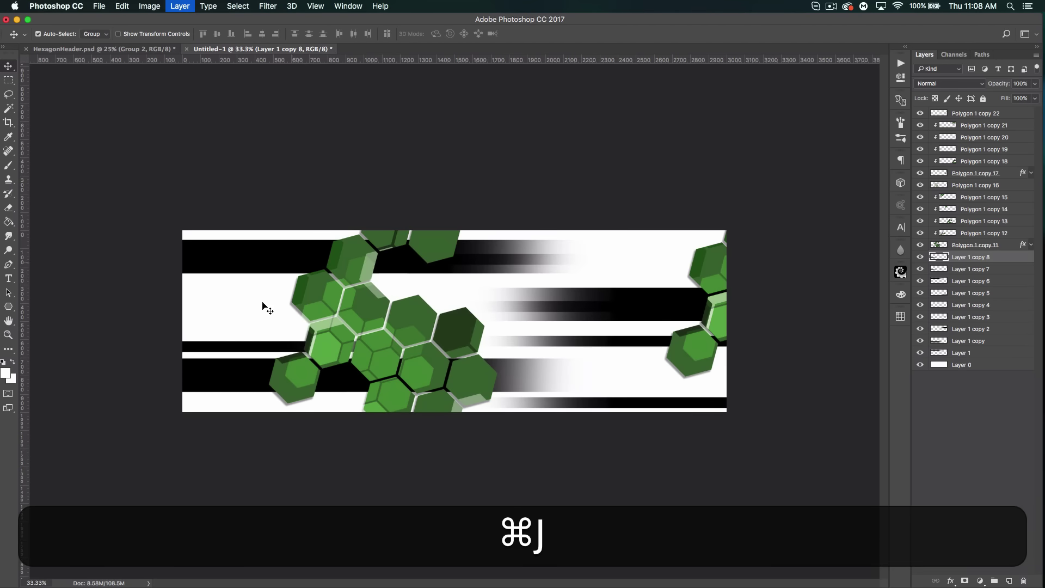
mouse_move(301, 282)
mouse_down()
mouse_move(308, 276)
mouse_move(305, 287)
mouse_up()
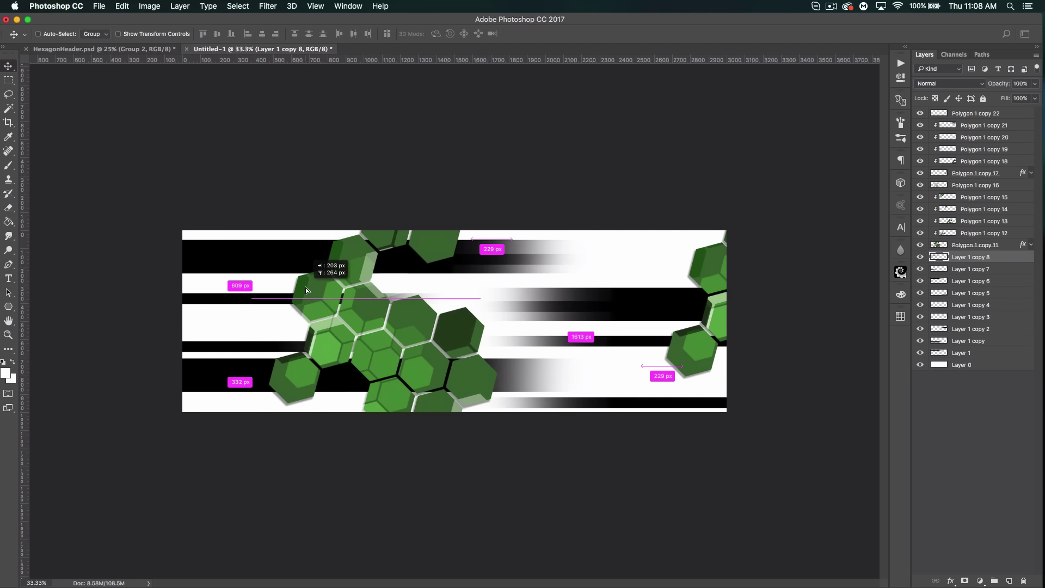
drag(306, 288, 273, 387)
key(cmd+j)
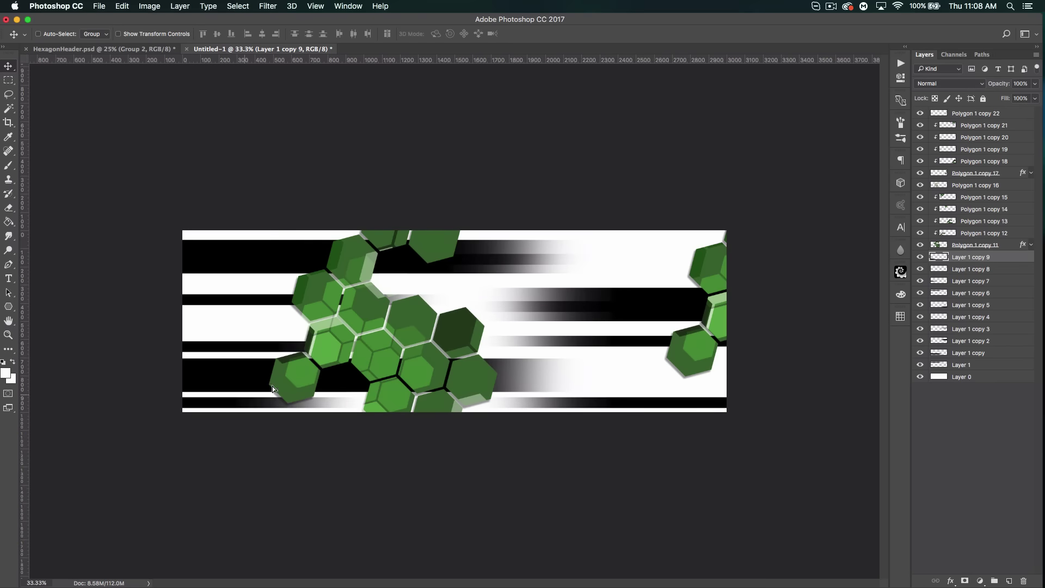
key(shift)
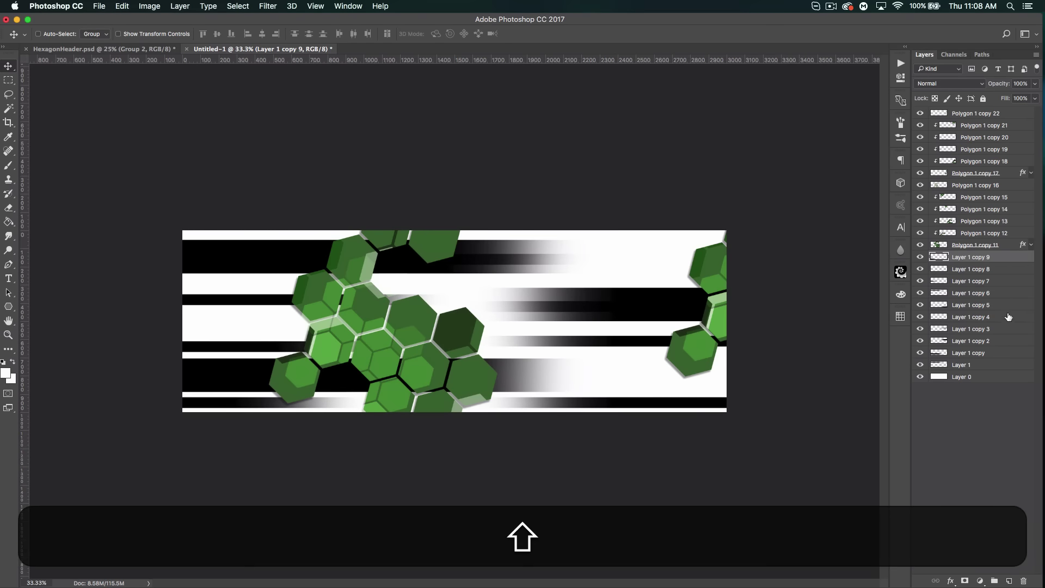
shift+click(992, 365)
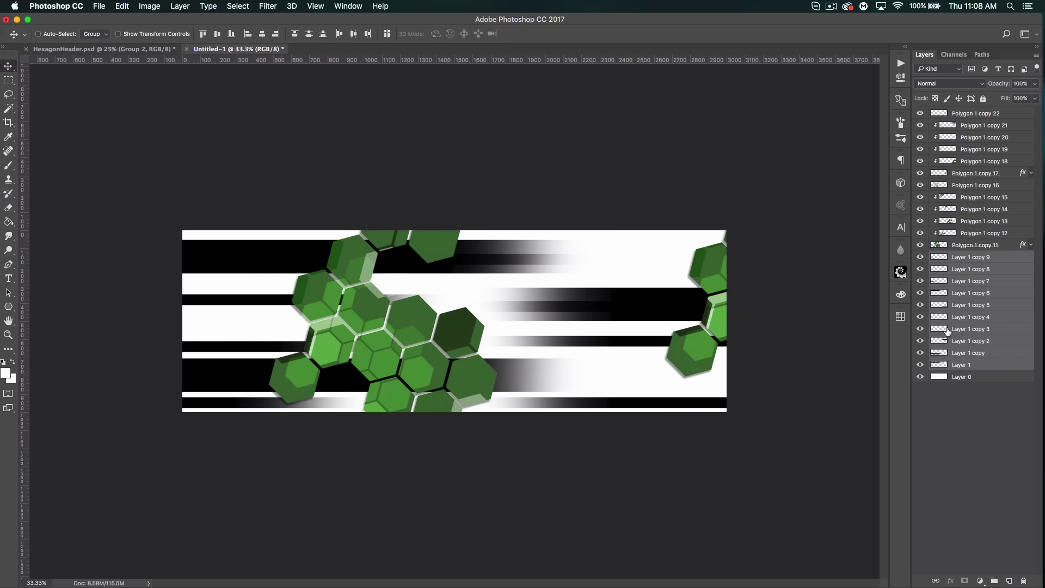
Group the stripe layers into Group 1, try a steep rotation, then undo it.
key(super+g)
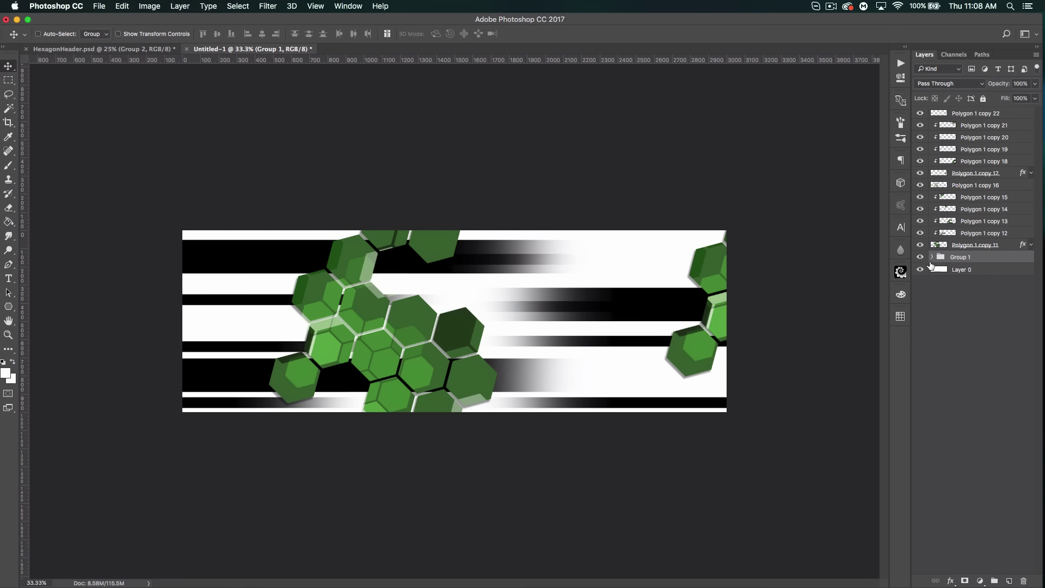
key(super)
key(super+t)
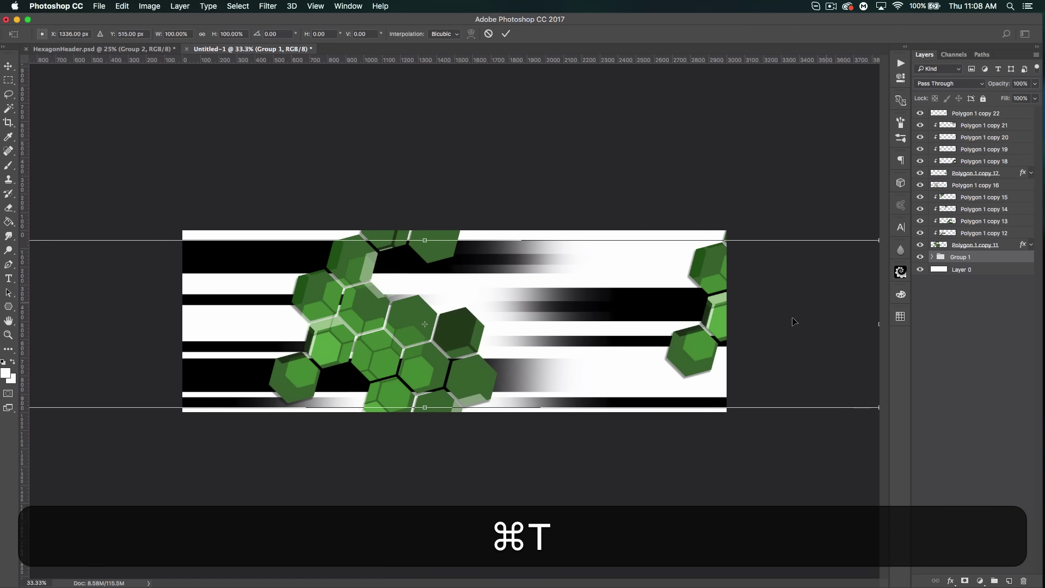
key(shift)
drag(677, 434, 740, 397)
key(Return)
key(super)
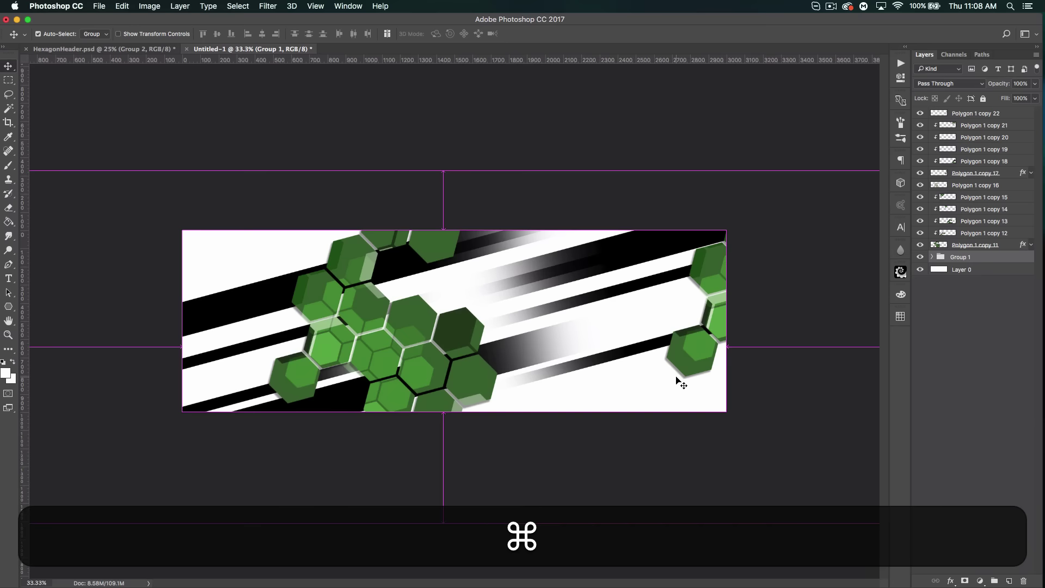
key(super+z)
Tilt the stripe group about -6.3°, shift it up-left, and duplicate the group.
key(super+t)
drag(671, 460, 690, 435)
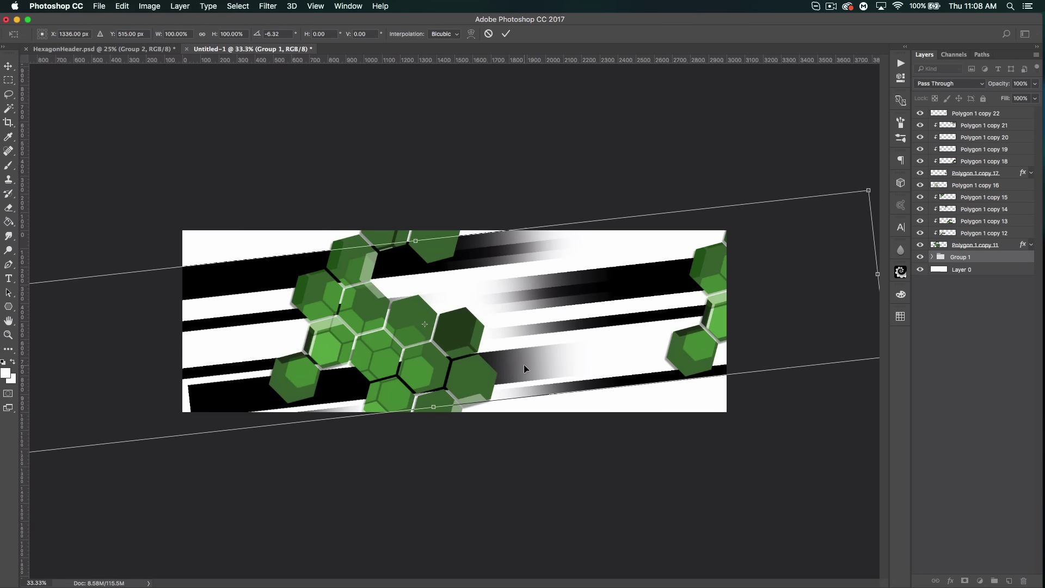
drag(484, 330, 467, 332)
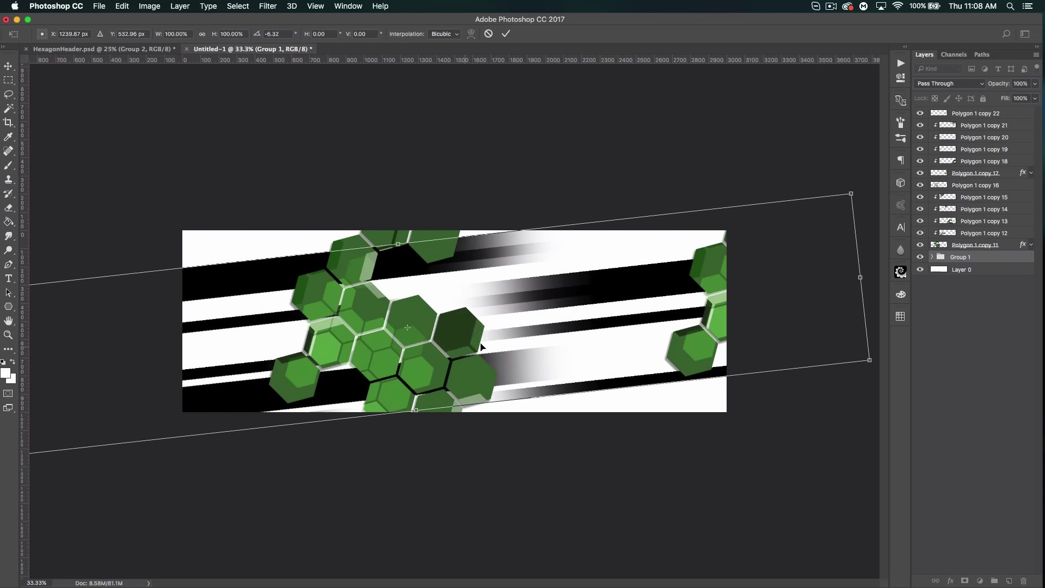
key(Return)
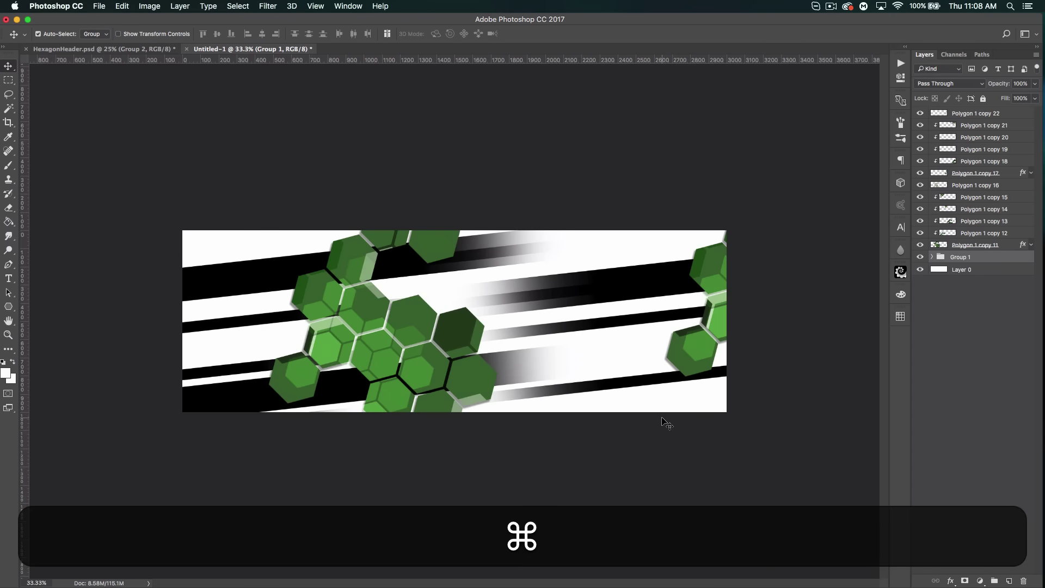
key(super+j)
key(super)
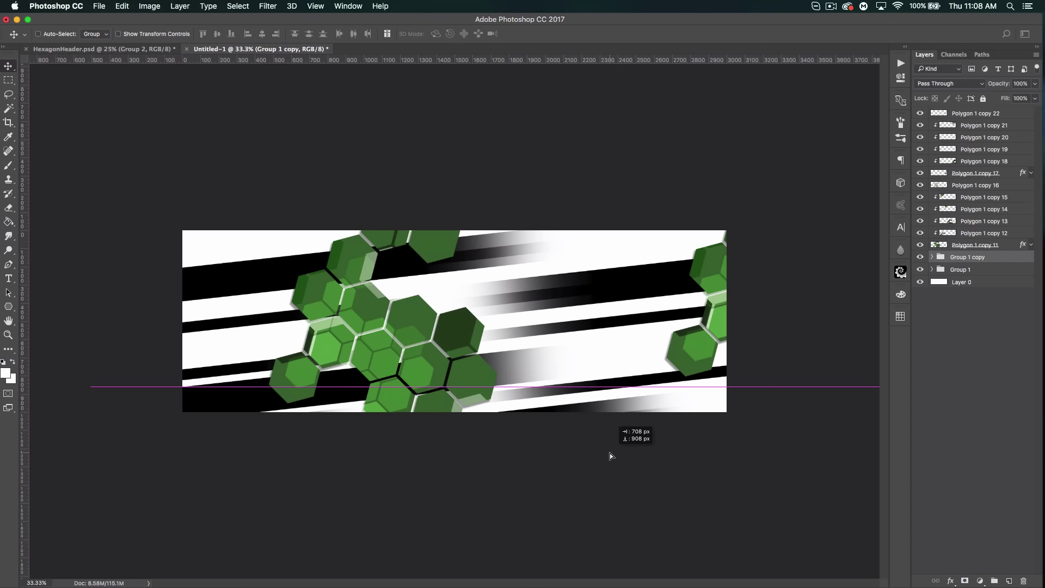
Add another stripe group copy moved up-left and select all three stripe groups.
key(super+j)
drag(398, 245, 307, 97)
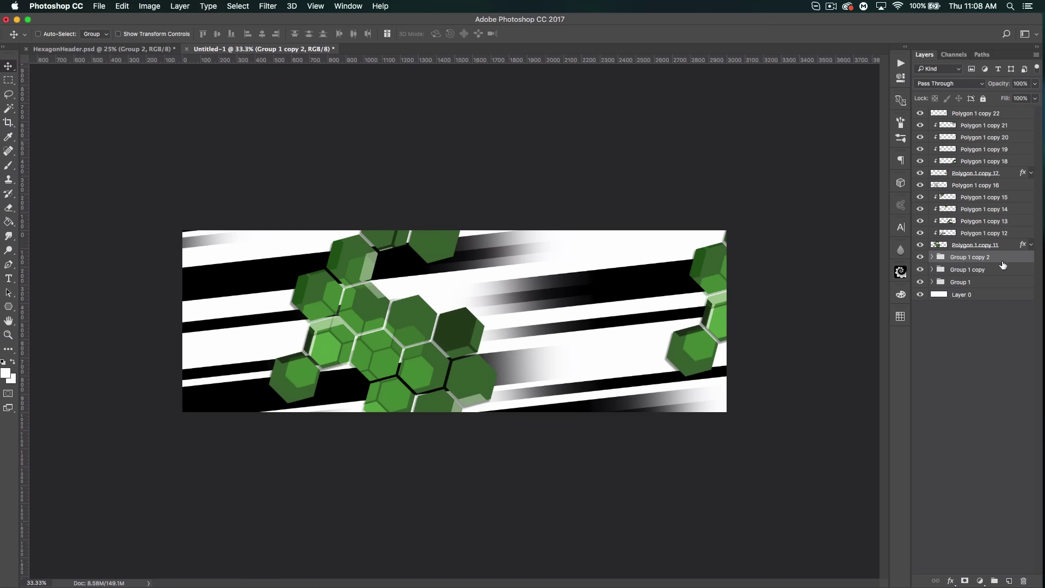
key(shift)
shift+click(987, 275)
shift+click(988, 281)
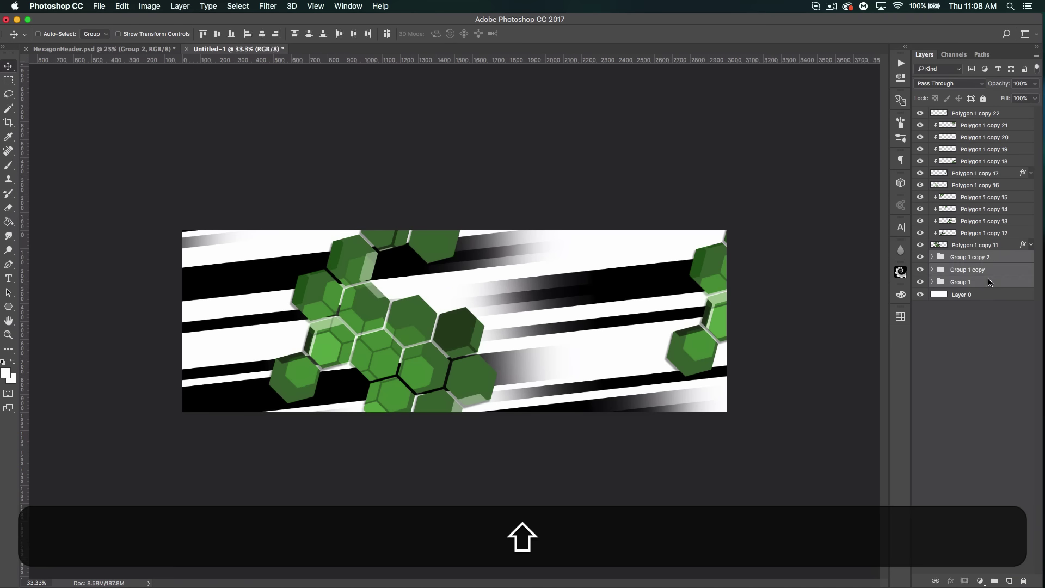
Combine the groups into Group 2 at 5% opacity and merge it into one layer.
key(super+shift+g)
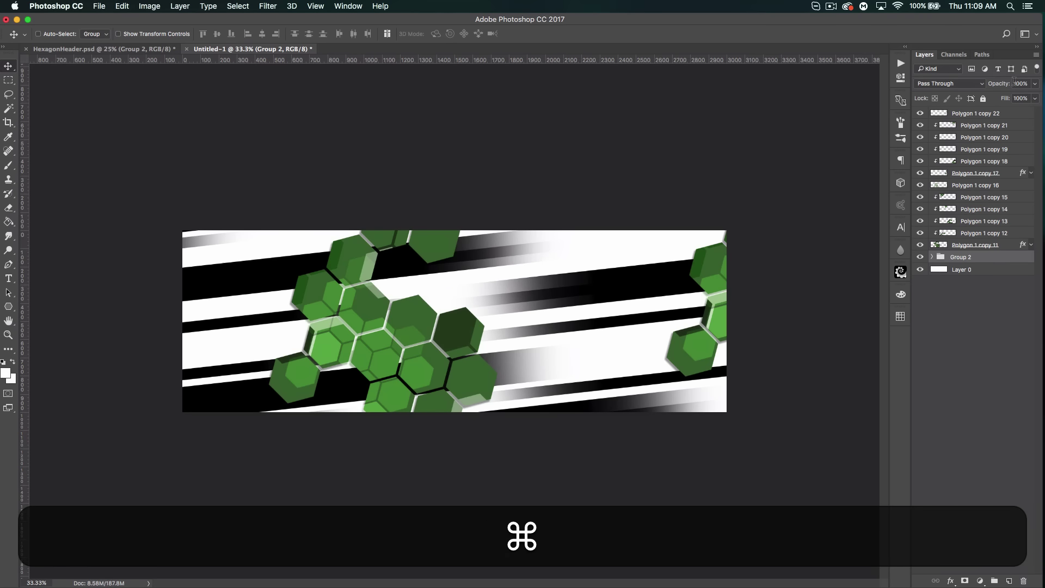
text(5)
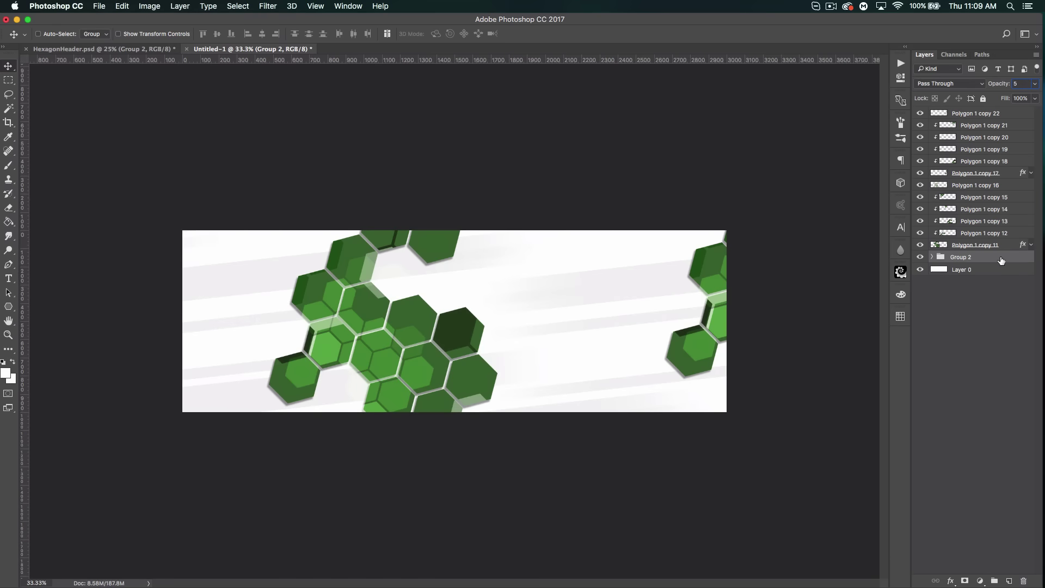
key(super+e)
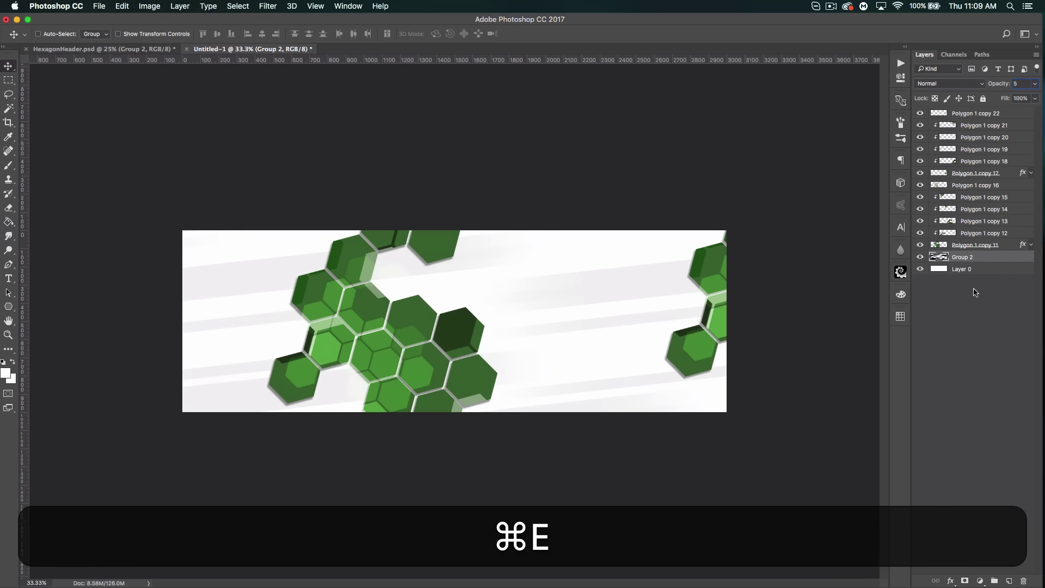
click(268, 6)
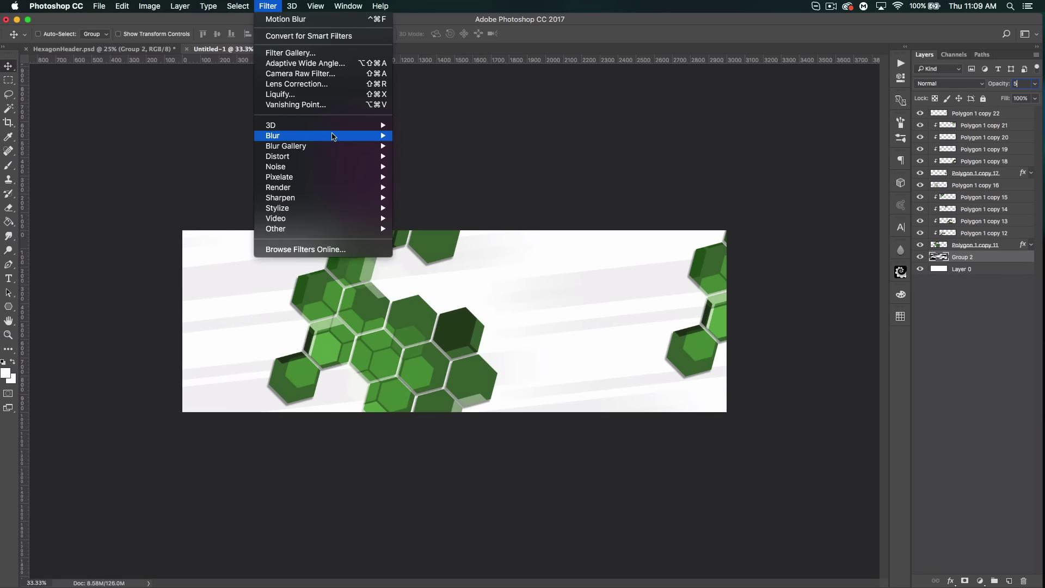
Apply a Gaussian Blur with a 14.8-pixel radius to the merged Group 2 streak layer.
mouse_move(344, 137)
click(430, 177)
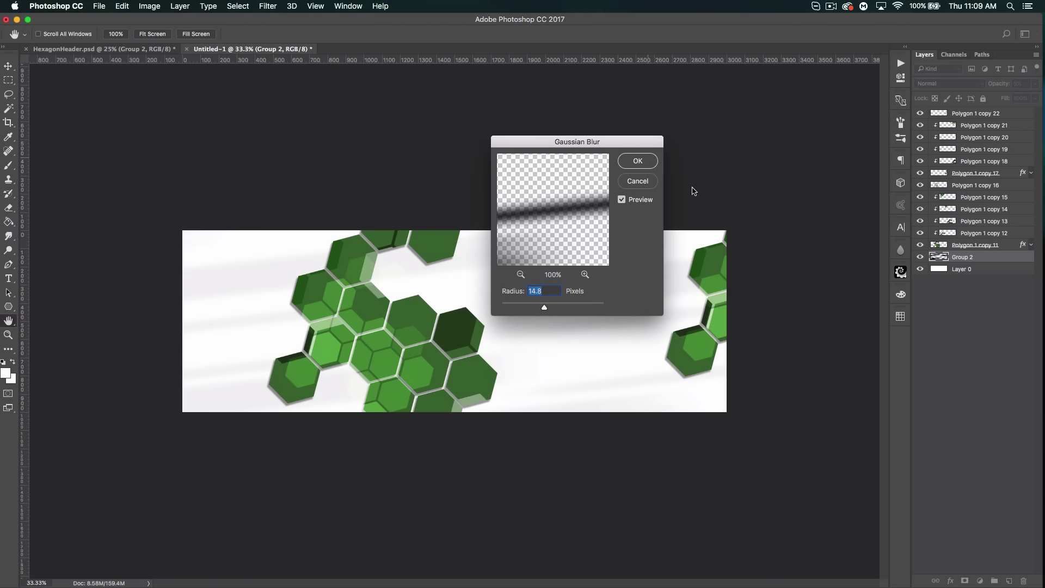
key(Return)
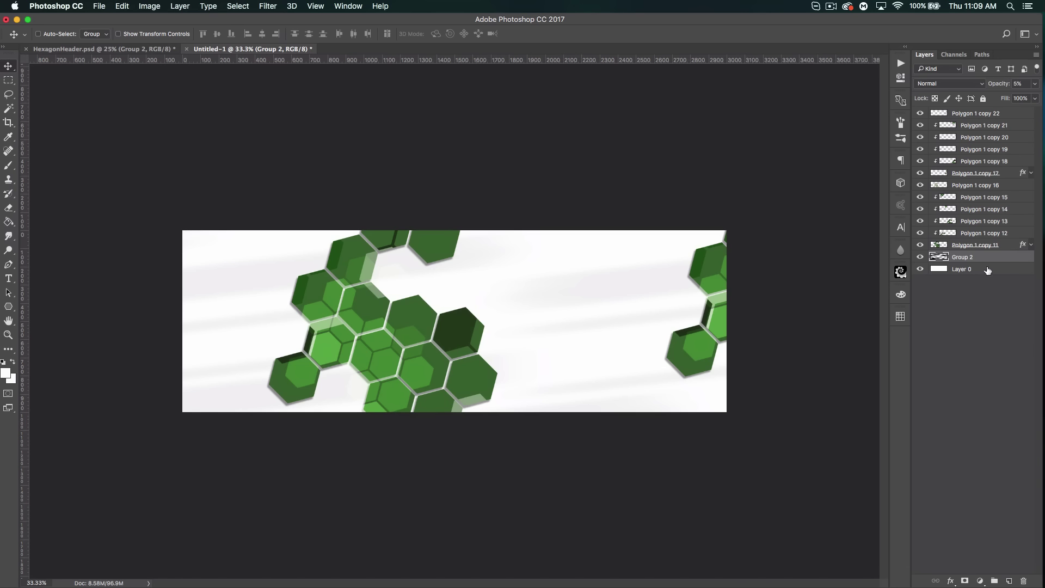
Add Layer 1 above Polygon 1 copy 22 and paint a 700 px black band along the bottom.
click(1015, 114)
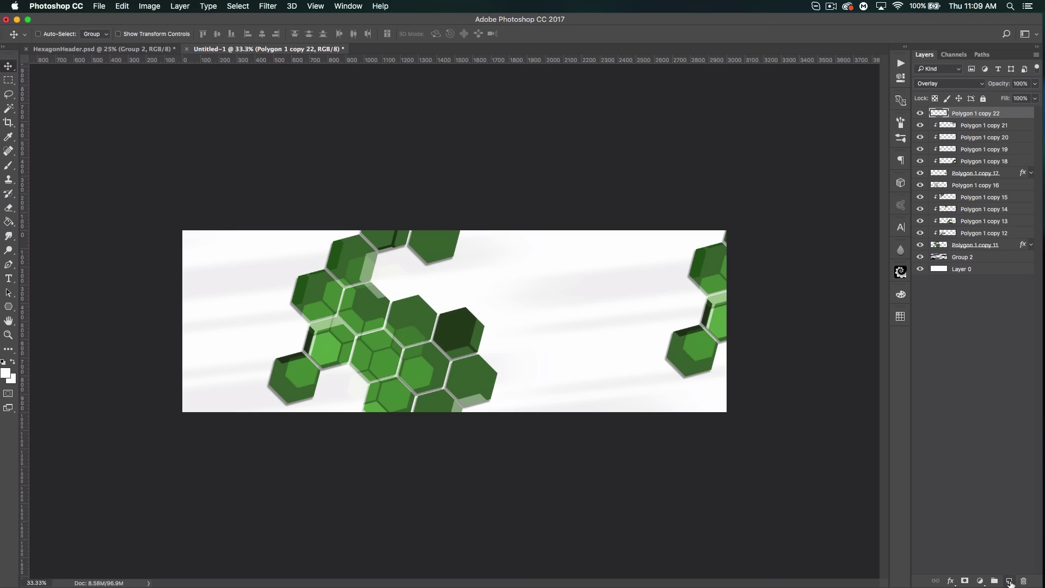
click(1010, 582)
click(9, 165)
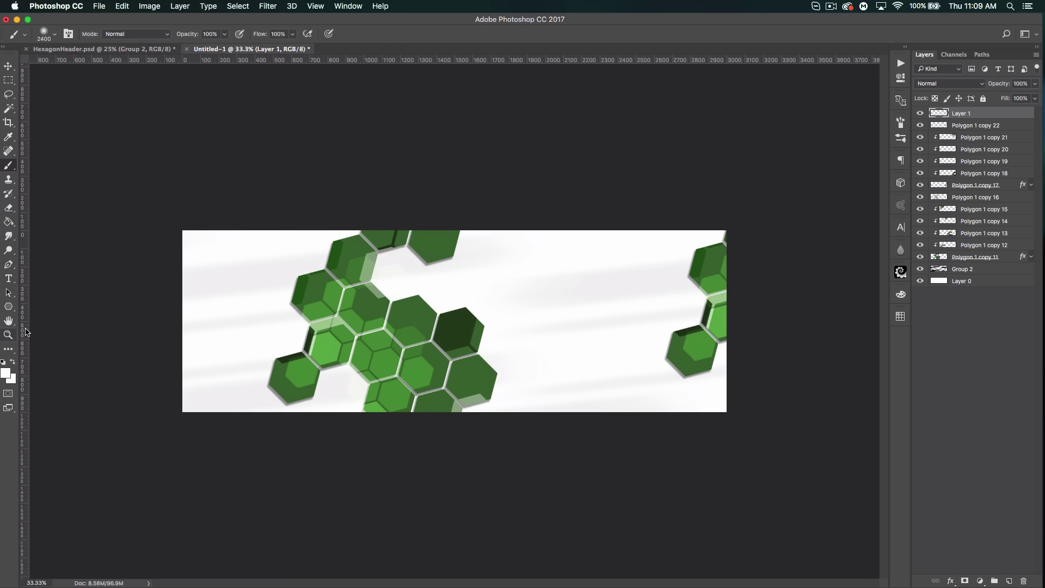
key(d)
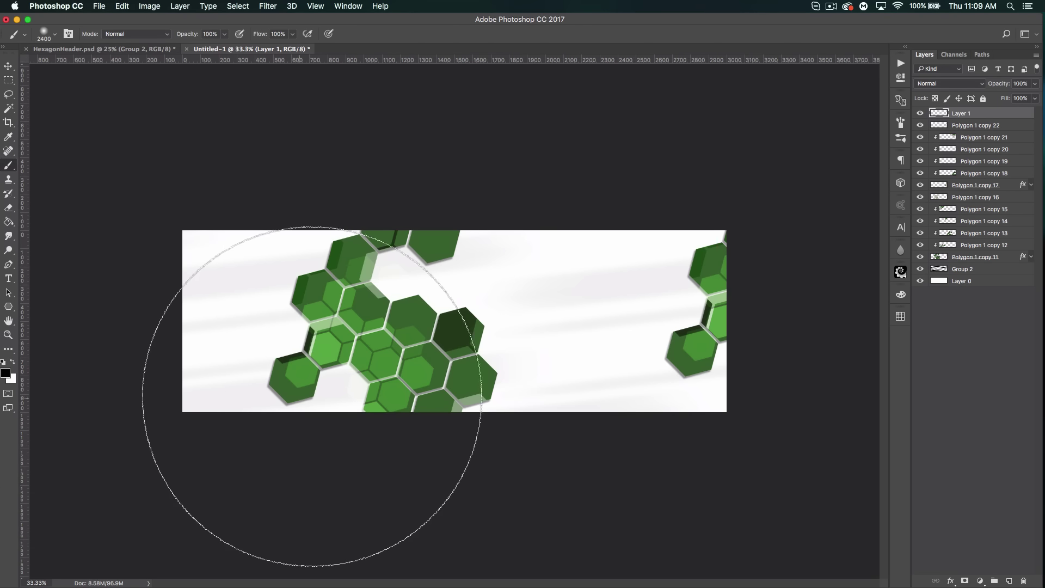
key(bracketleft)
key(bracketleft)
key(bracketleft)
key(bracketleft)
key(bracketleft)
key(bracketleft)
key(bracketleft)
key(bracketleft)
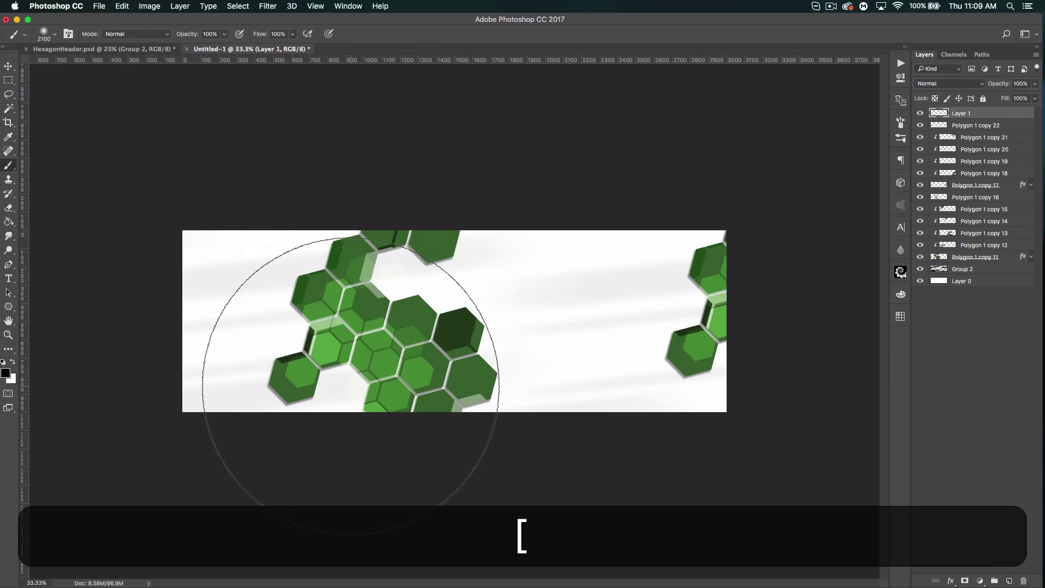
key(bracketleft)
key(bracketleft)
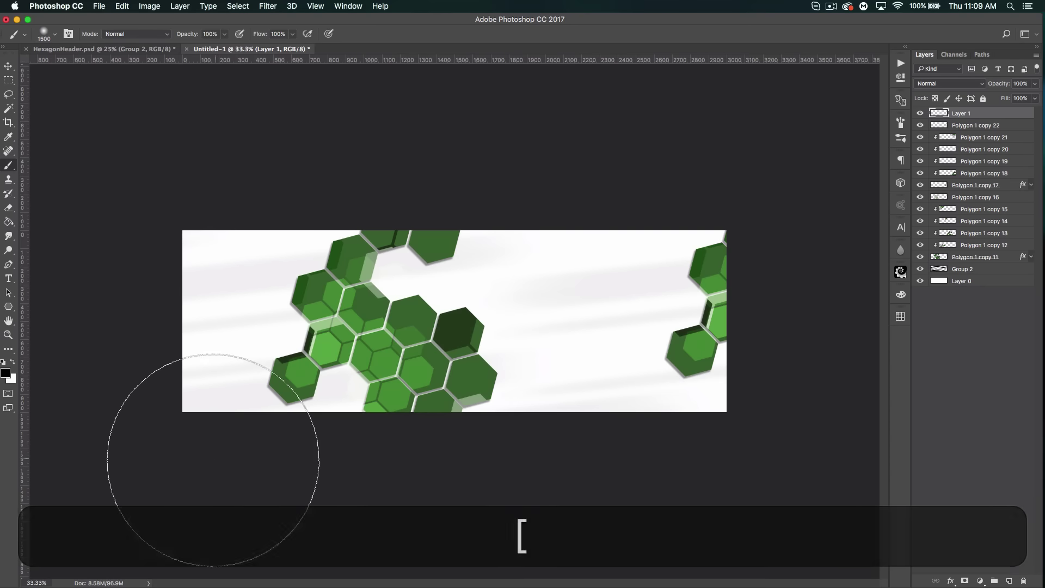
key(bracketleft)
key(bracketleft)
key(bracketleft)
key(bracketleft)
key(bracketleft)
key(bracketleft)
key(bracketleft)
key(bracketleft)
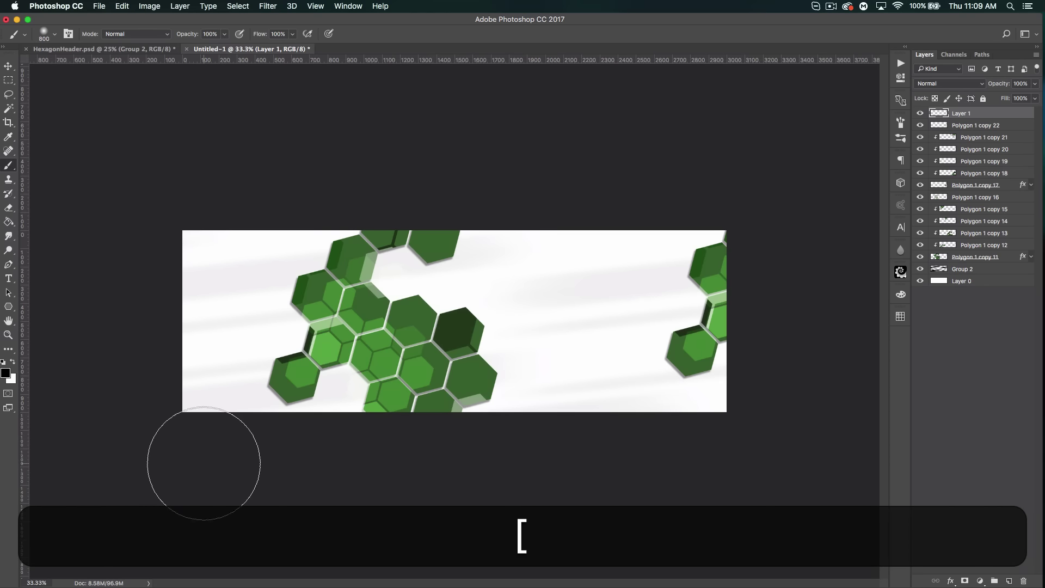
key(bracketright)
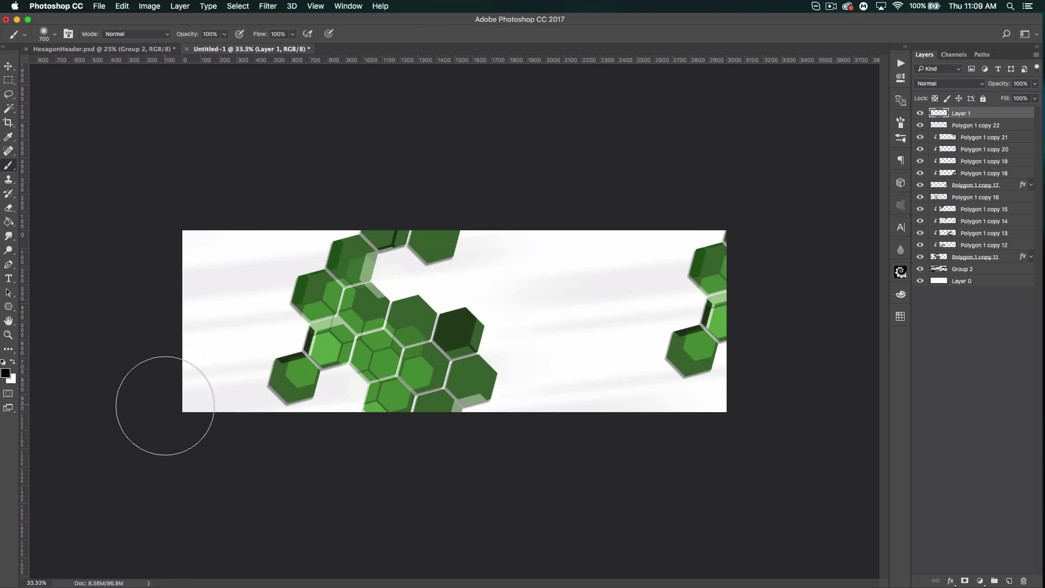
click(239, 420)
shift+click(999, 490)
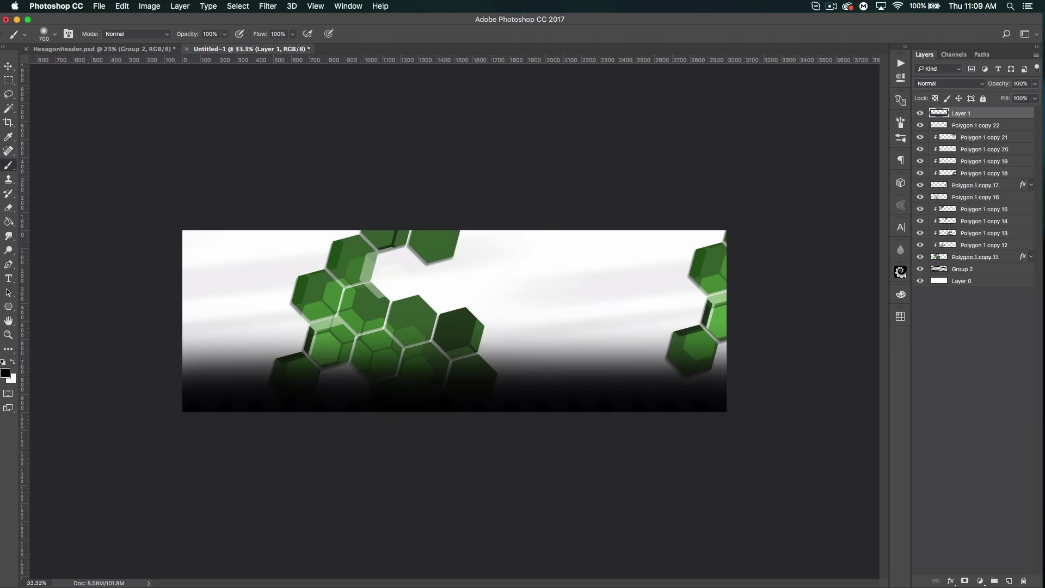
Paint a white fade over the top hexagons on Layer 2, then lower both layers' opacity, Layer 1 to 11%.
click(1010, 581)
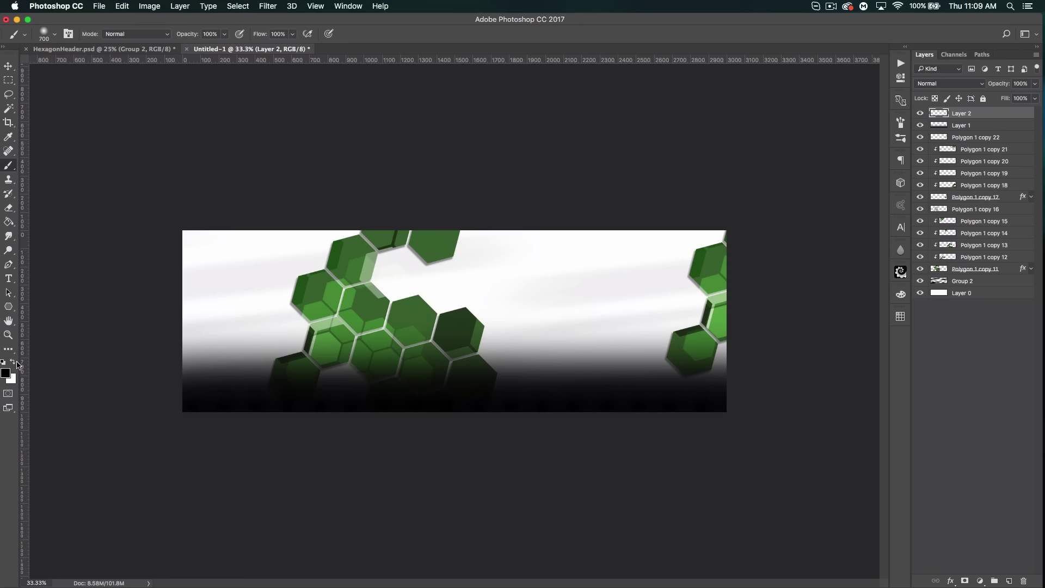
click(13, 362)
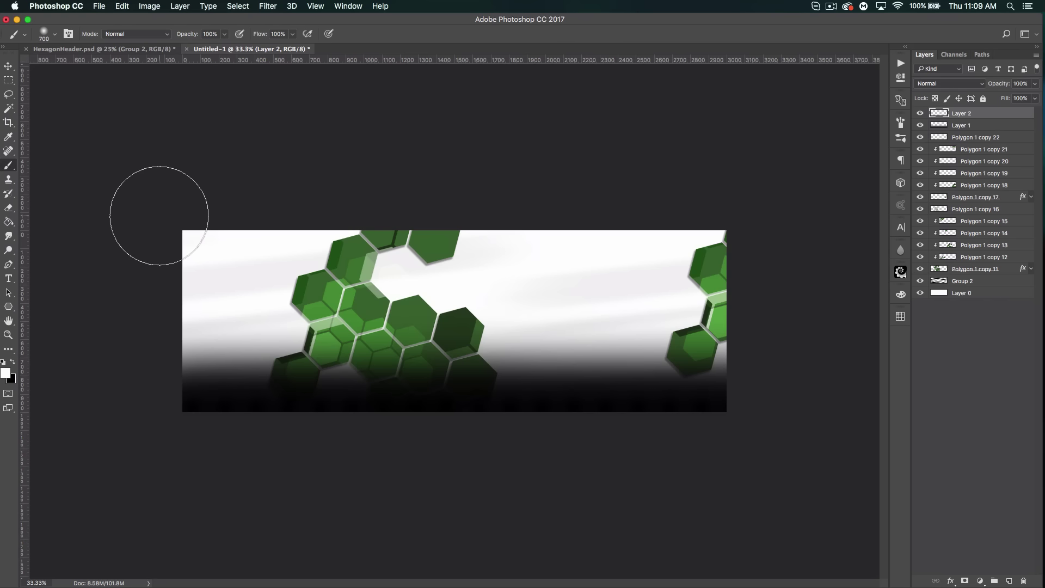
drag(572, 257, 762, 256)
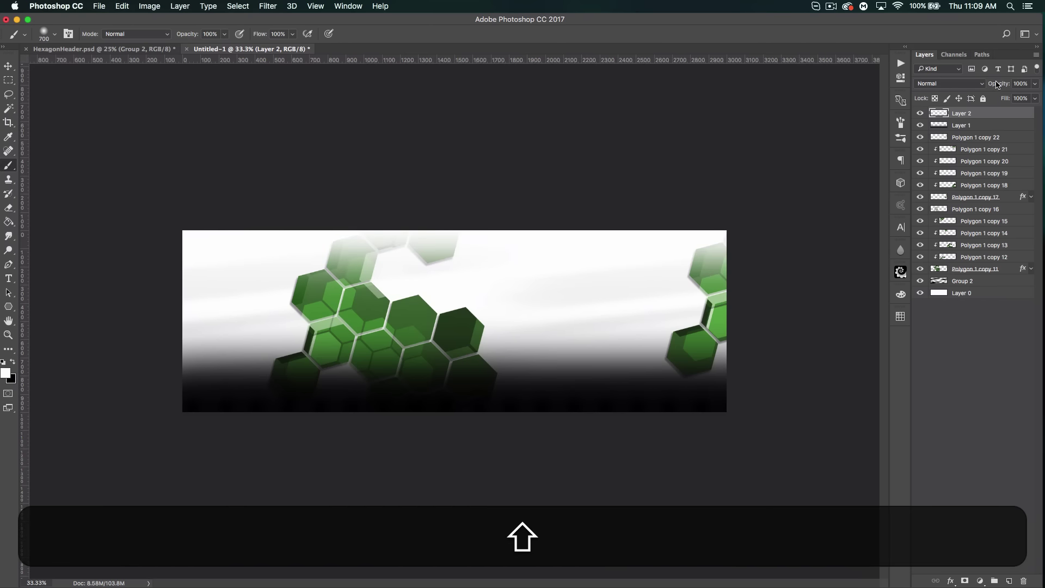
drag(1002, 84, 963, 82)
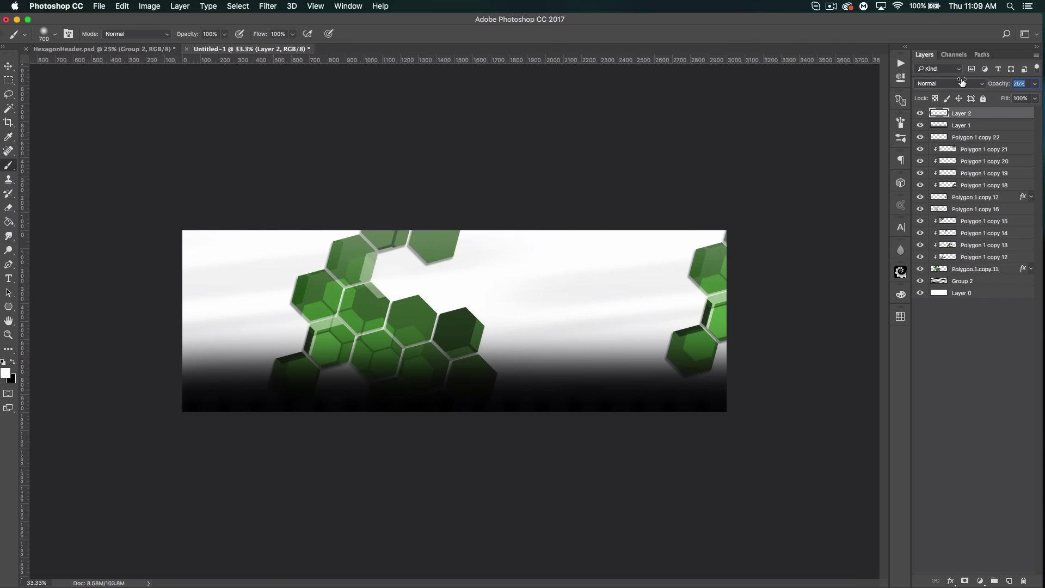
click(987, 126)
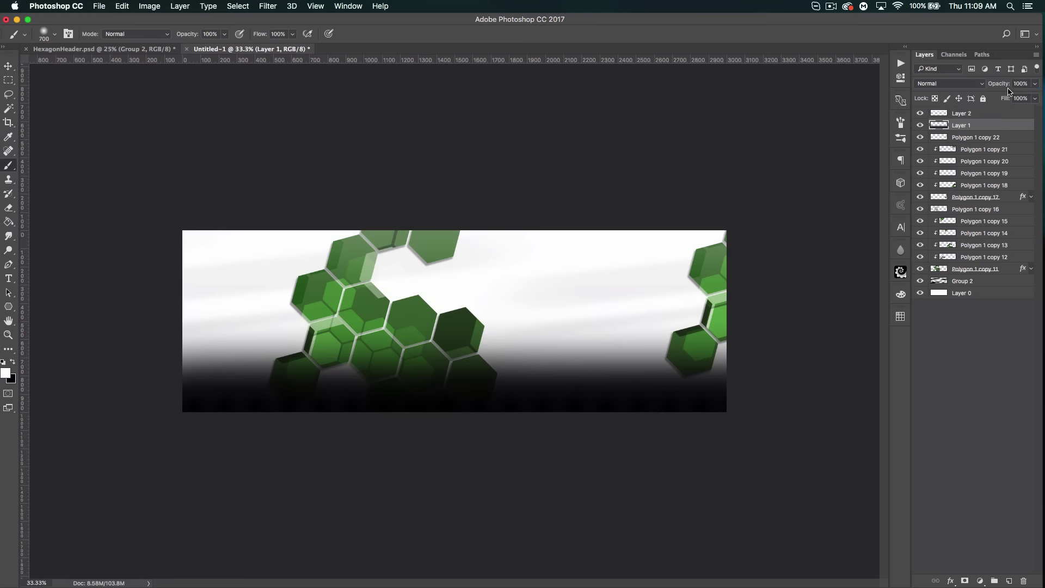
drag(1003, 85, 958, 78)
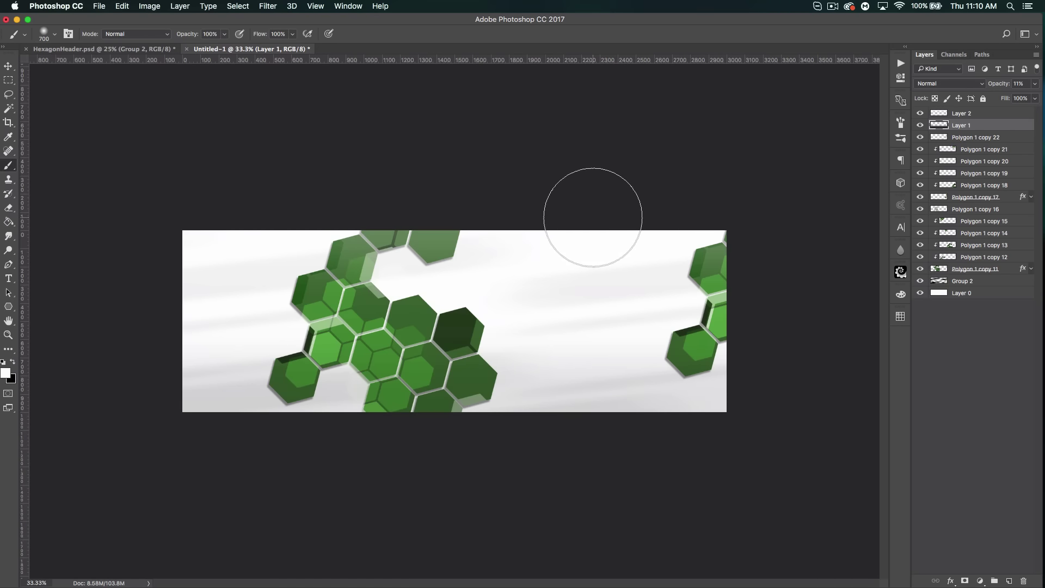
click(989, 292)
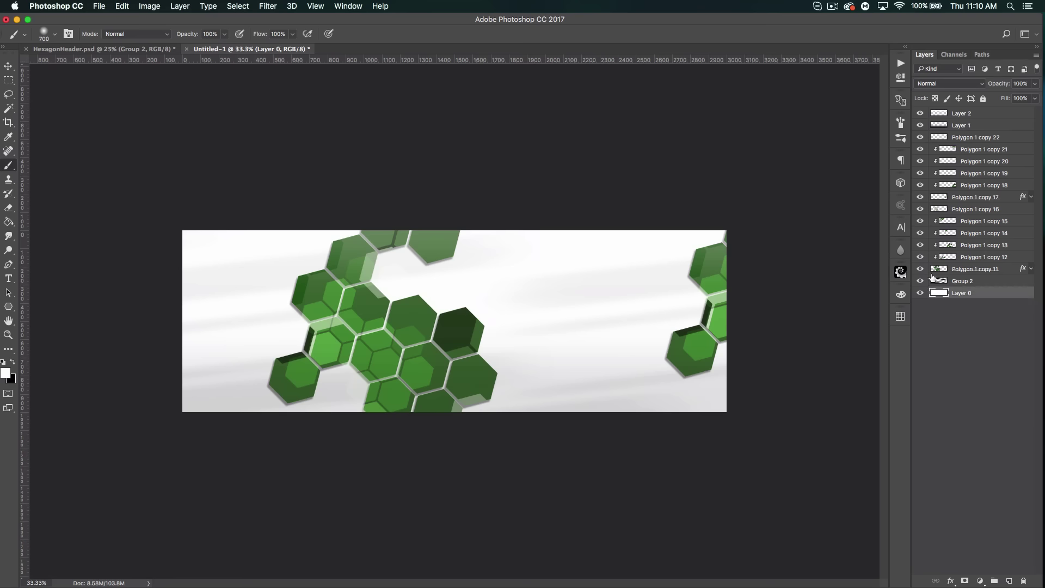
Place the geometric screenshot from the Desktop above Layer 0 and scale it to cover the canvas.
key(super+Tab)
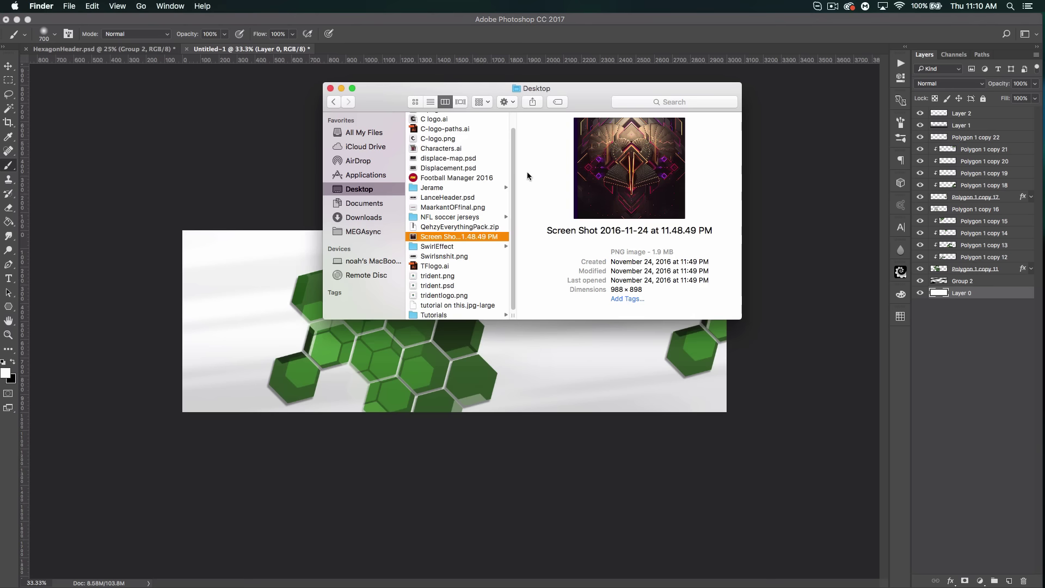
drag(442, 241, 261, 304)
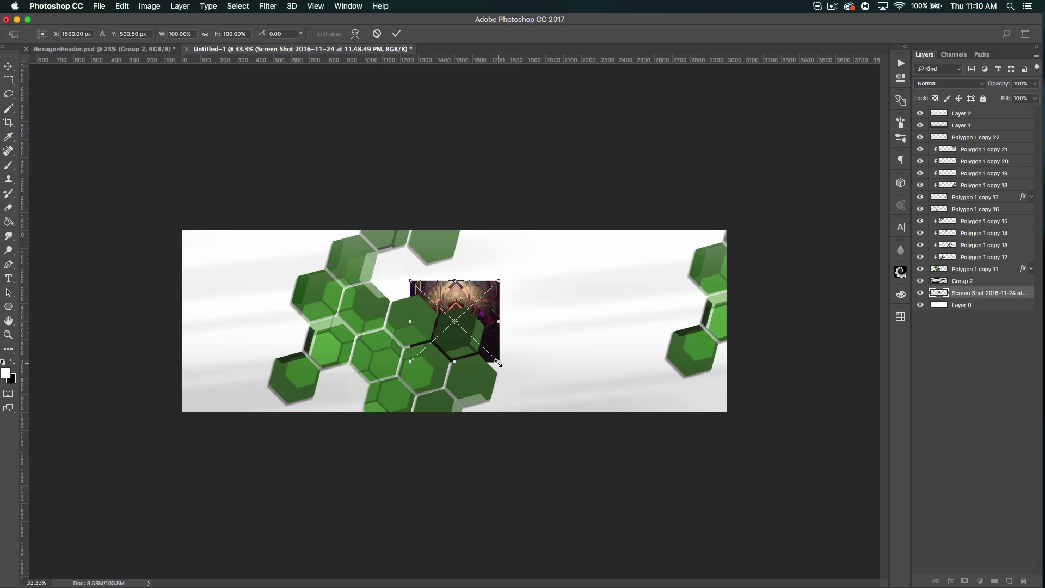
drag(497, 363, 799, 534)
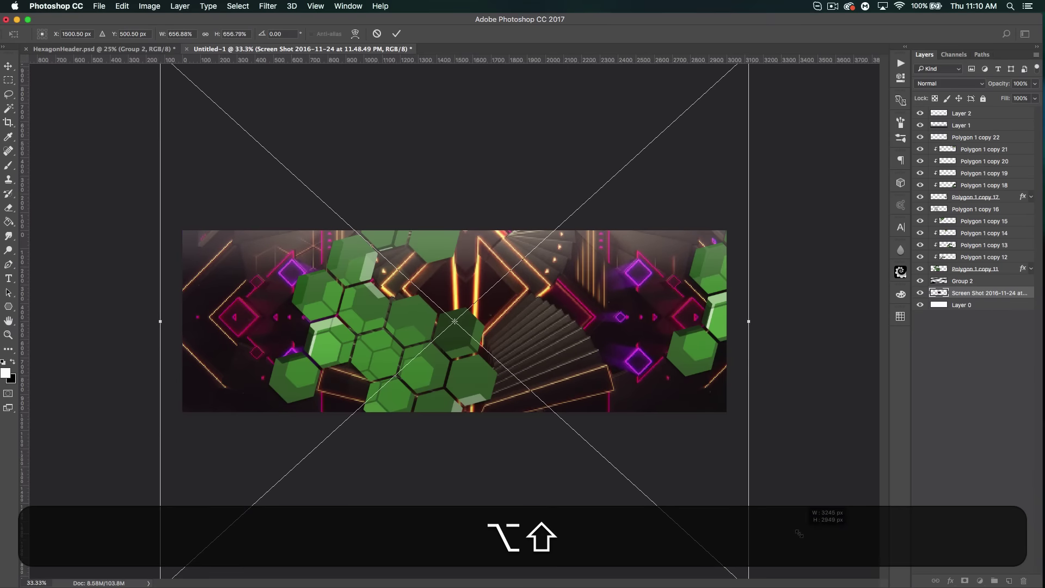
drag(774, 500, 773, 500)
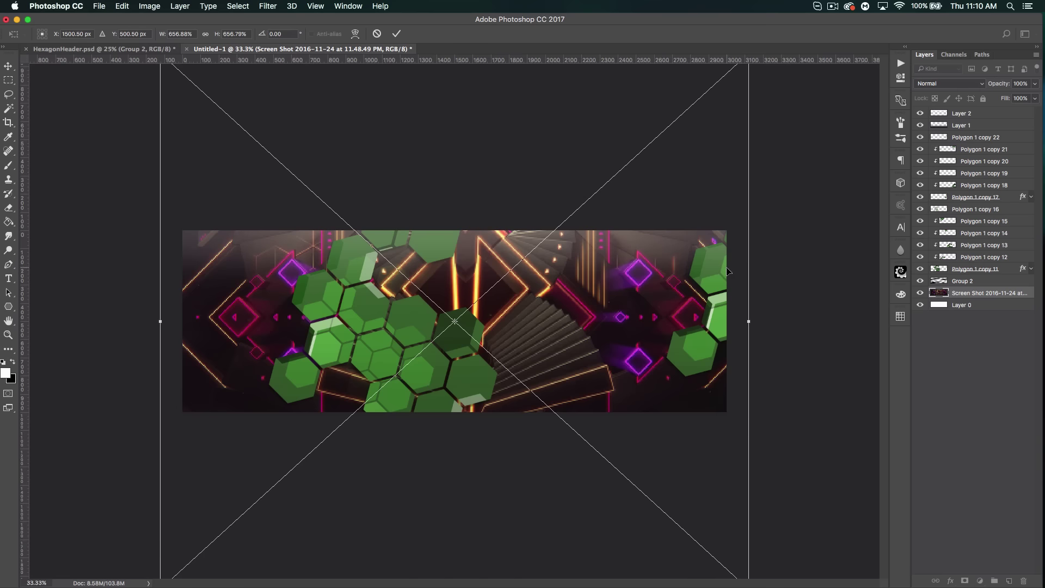
key(Return)
Invert the screenshot's colours and desaturate it with Saturation -100.
right_click(963, 301)
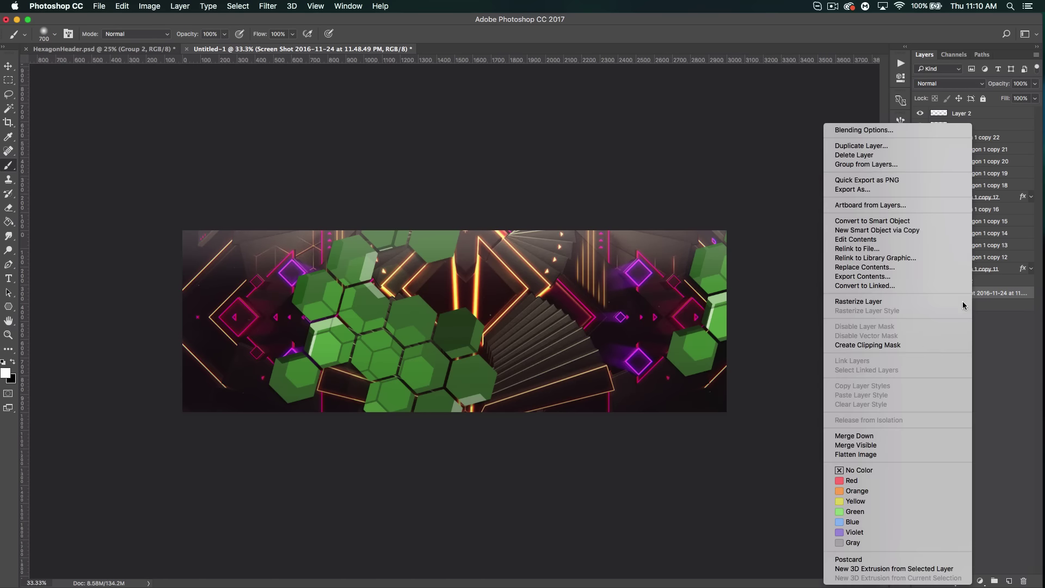
click(803, 328)
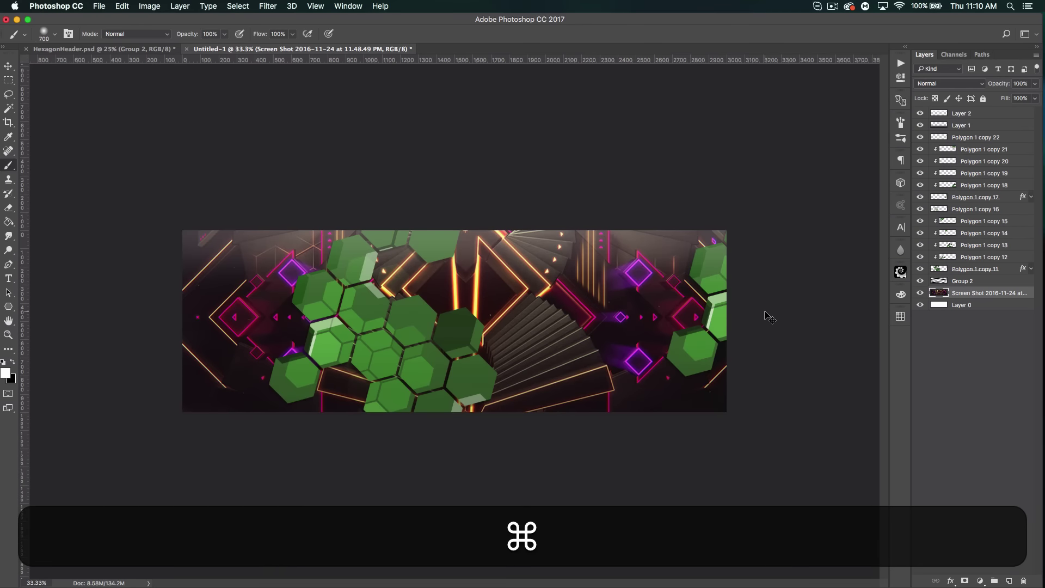
key(super+i)
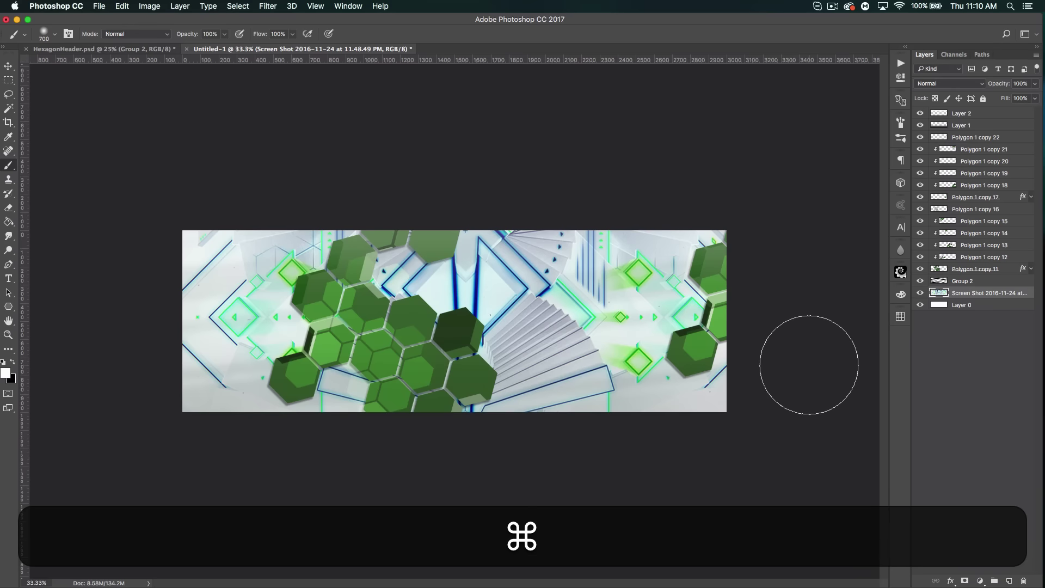
key(super+u)
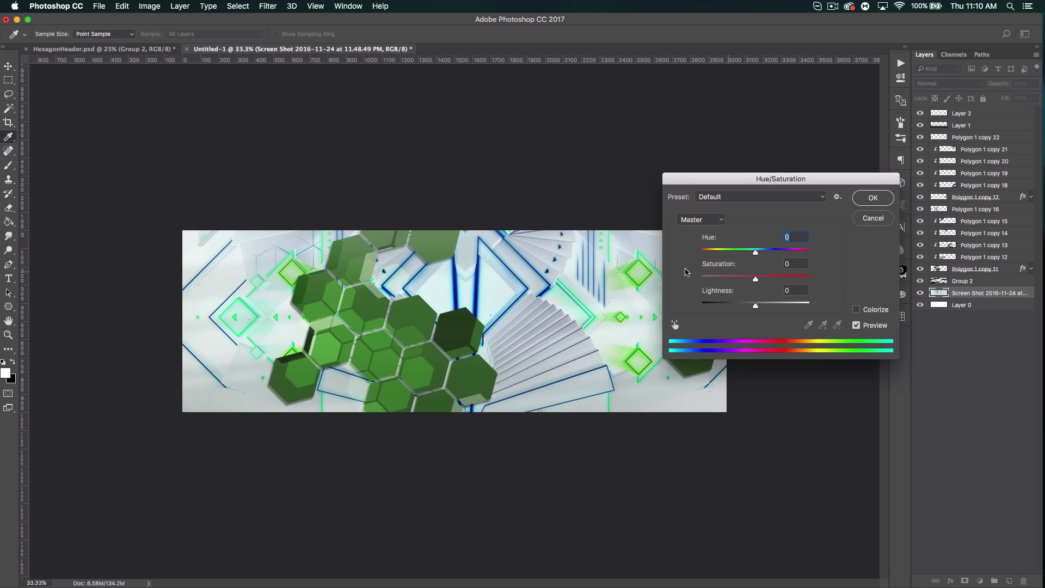
drag(756, 279, 669, 274)
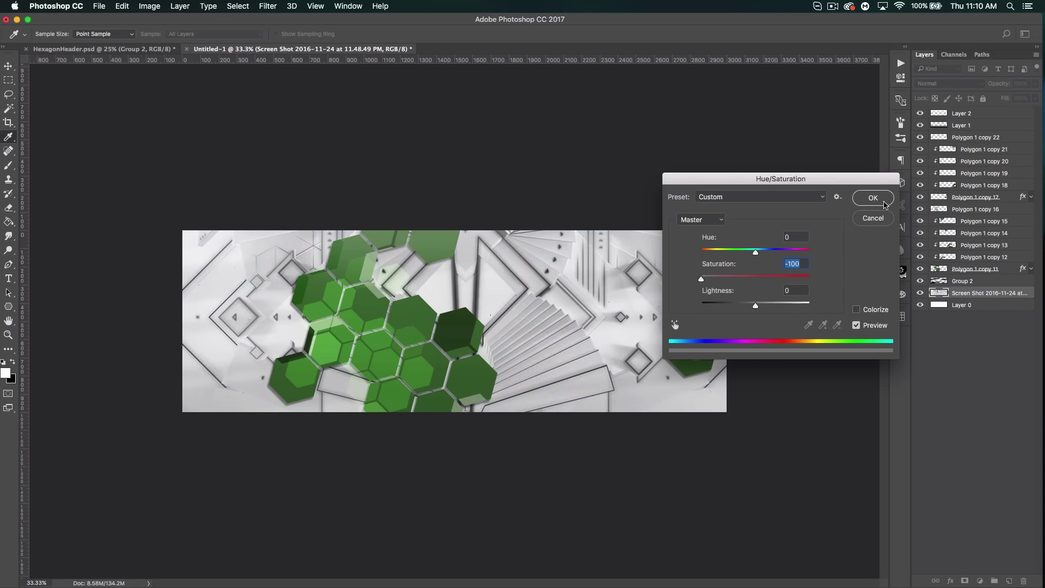
key(Return)
Toggle the Group 2 streaks off and on to compare the look.
click(964, 280)
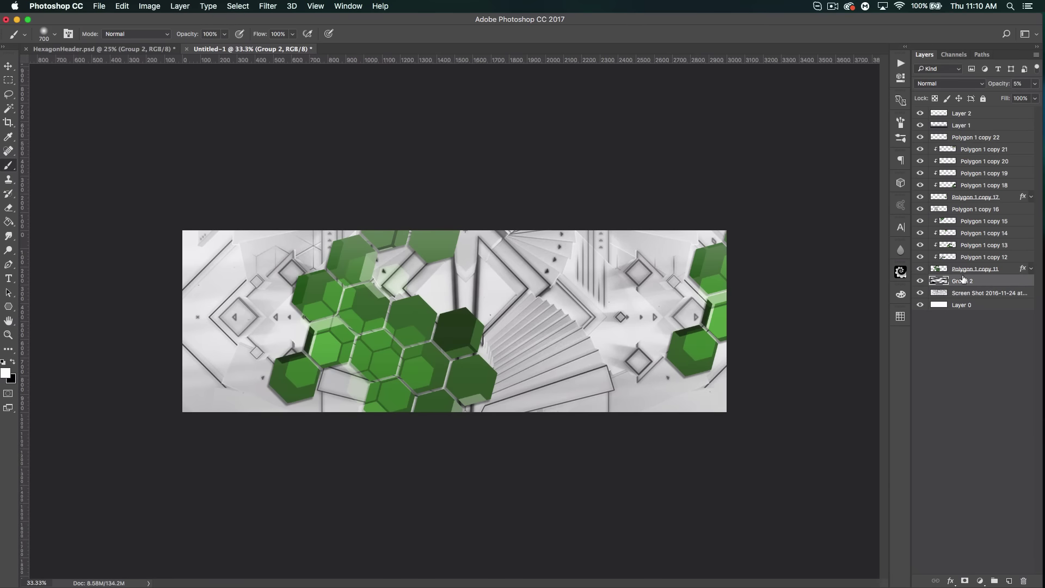
click(920, 281)
click(920, 280)
click(919, 281)
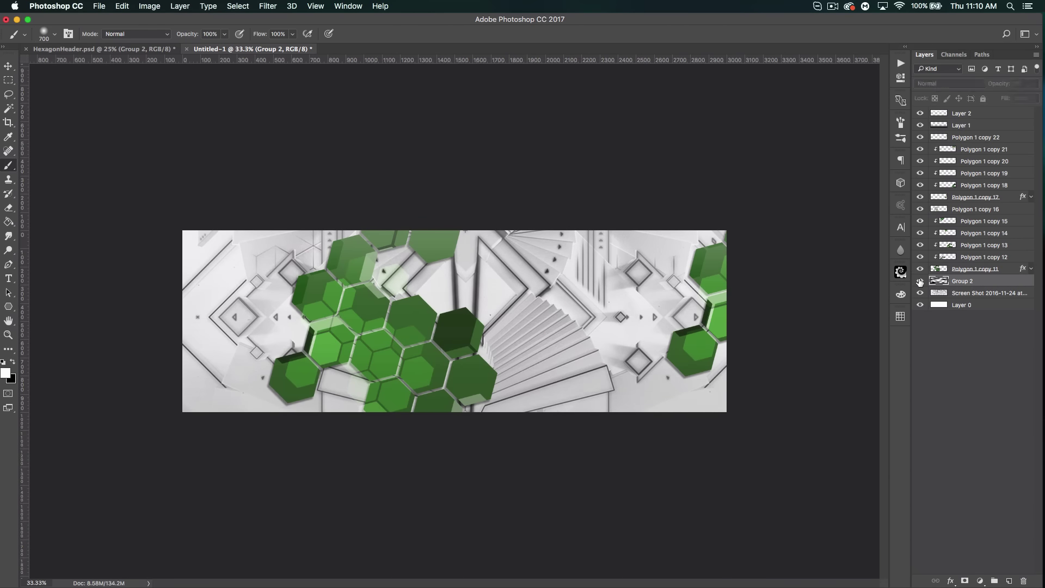
click(920, 281)
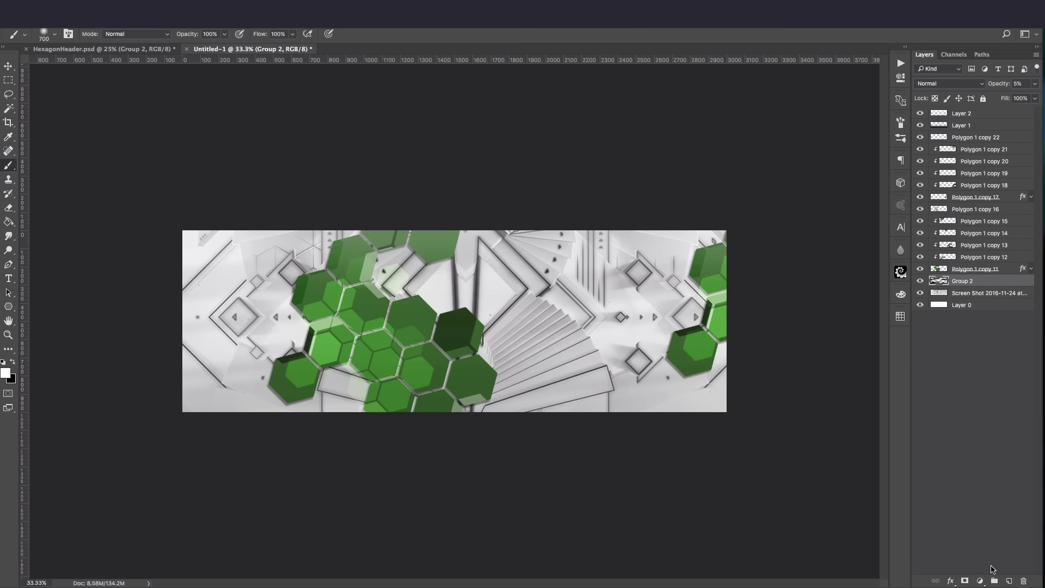
Add a Solid Color fill sampled from a green hexagon (3f6c31), blended as Color Burn.
click(979, 581)
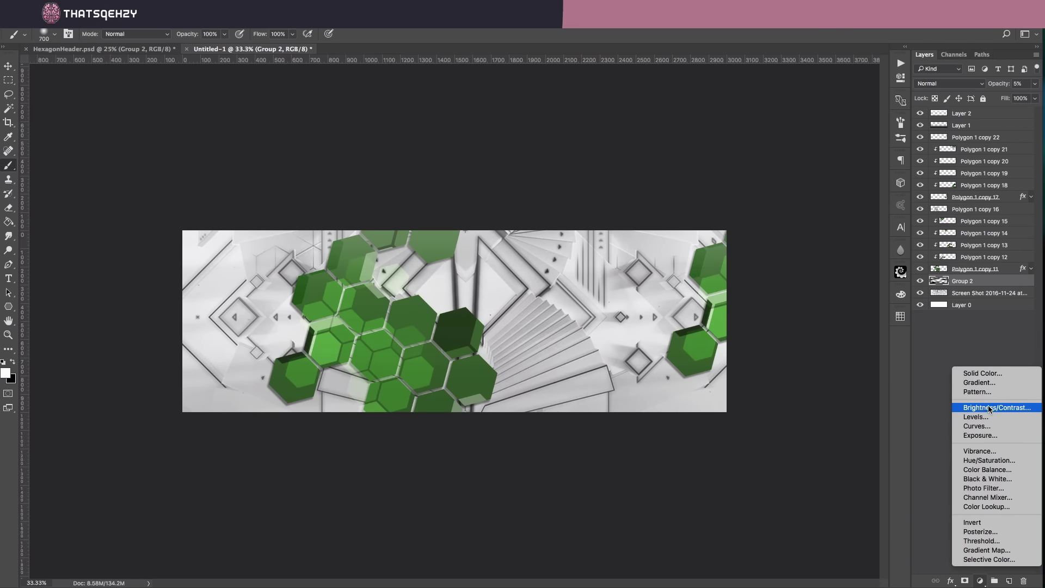
click(983, 374)
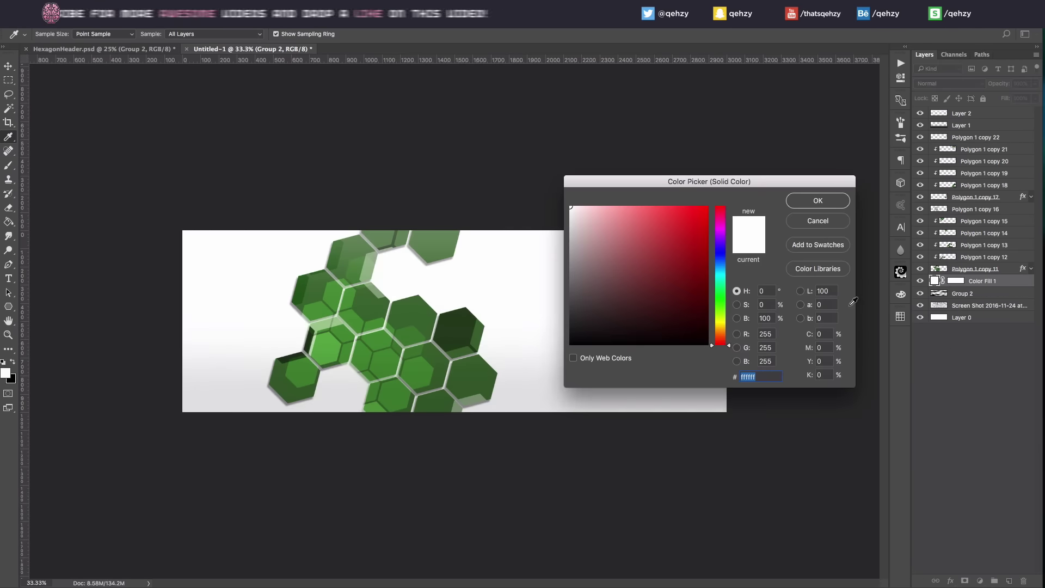
click(416, 307)
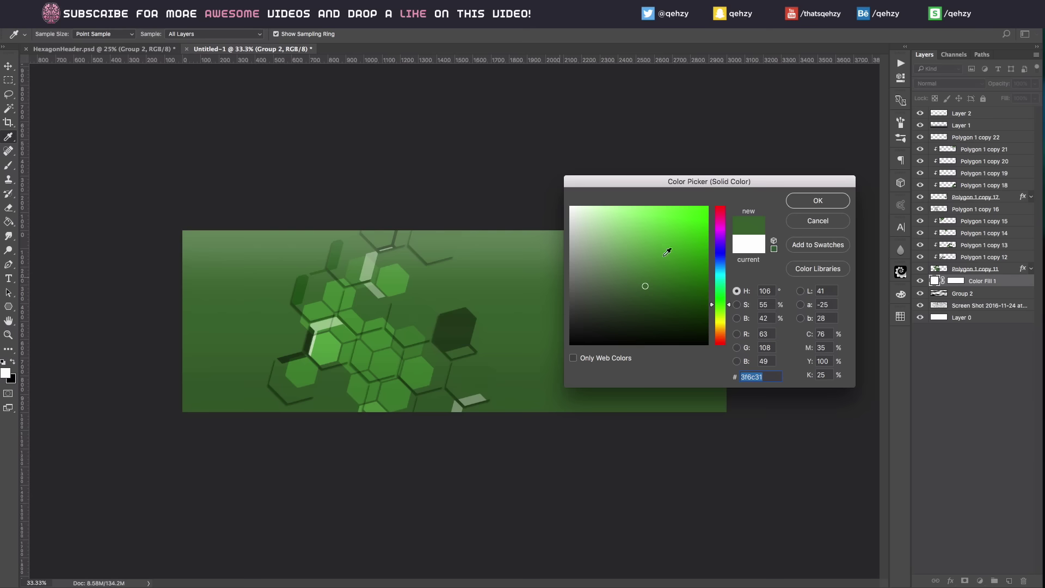
click(817, 200)
click(949, 83)
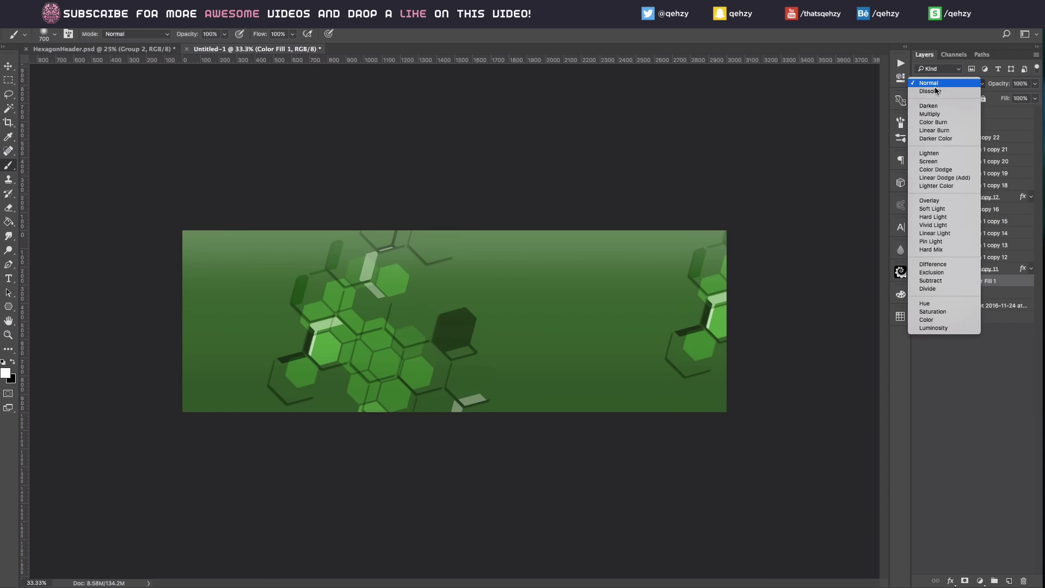
click(936, 103)
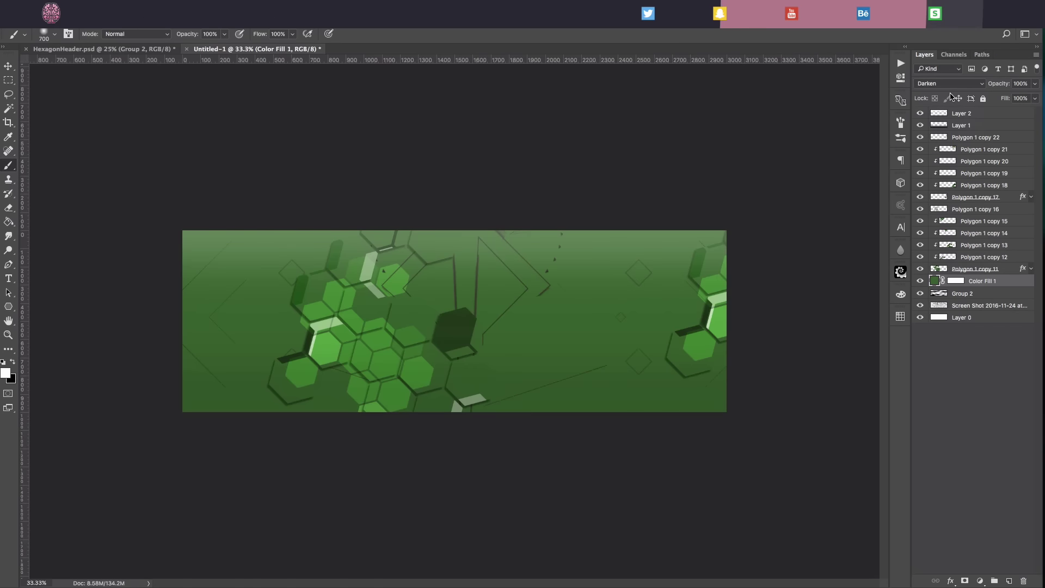
click(938, 86)
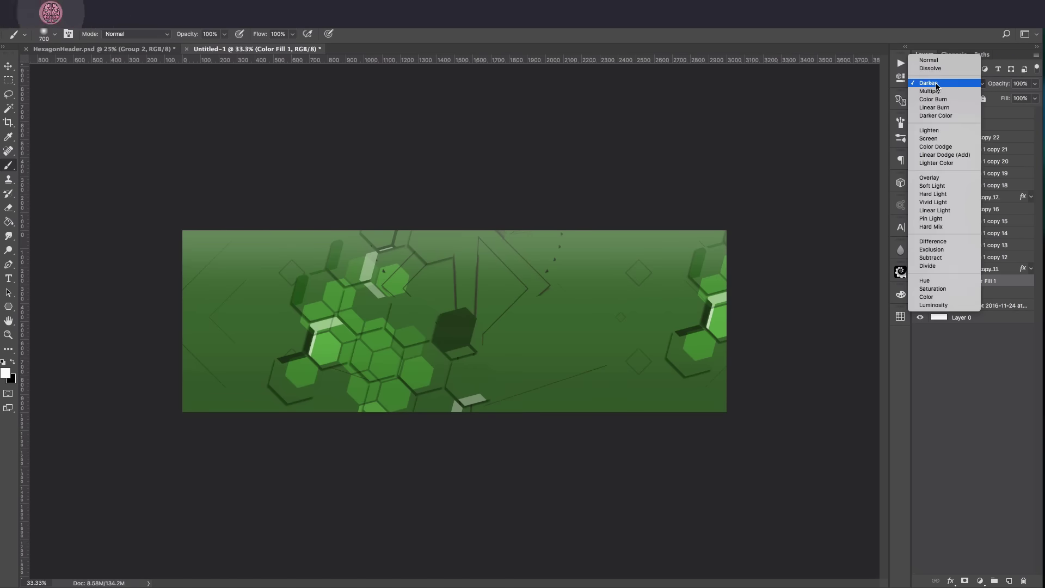
click(934, 90)
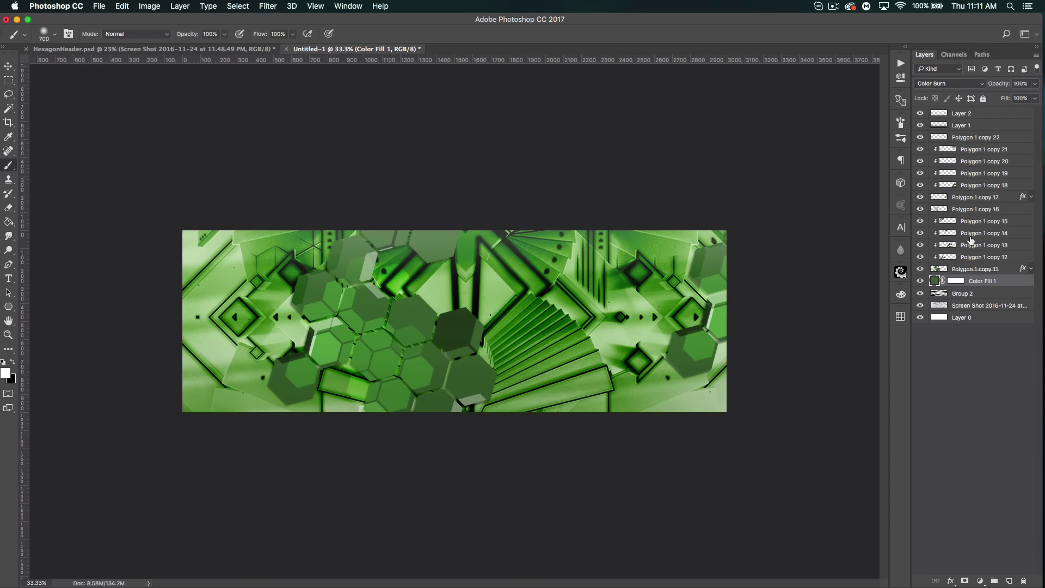
click(1009, 307)
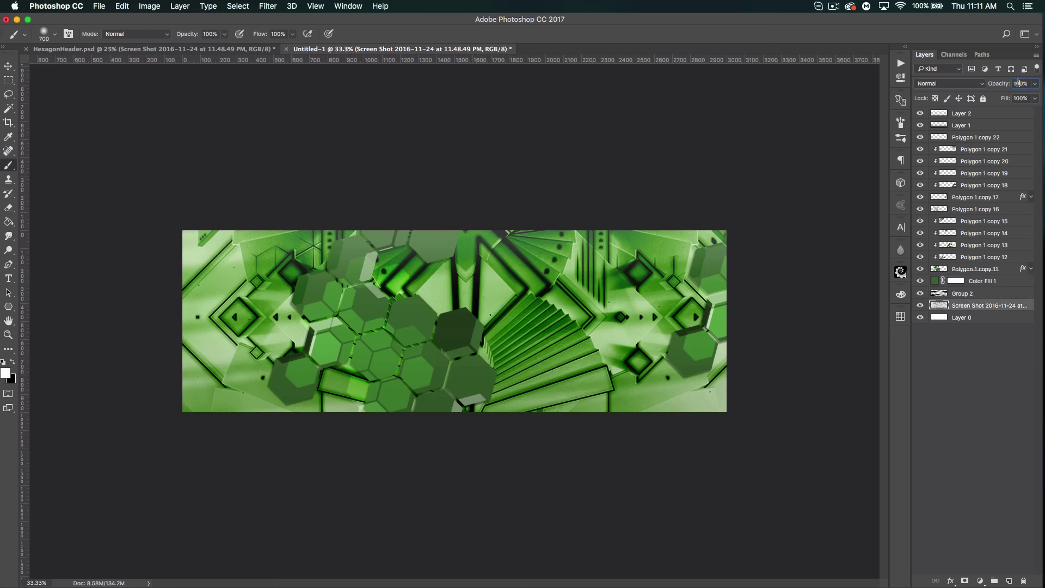
Set the Screen Shot layer's opacity to 20% and Group 2's opacity to 3%.
text(20)
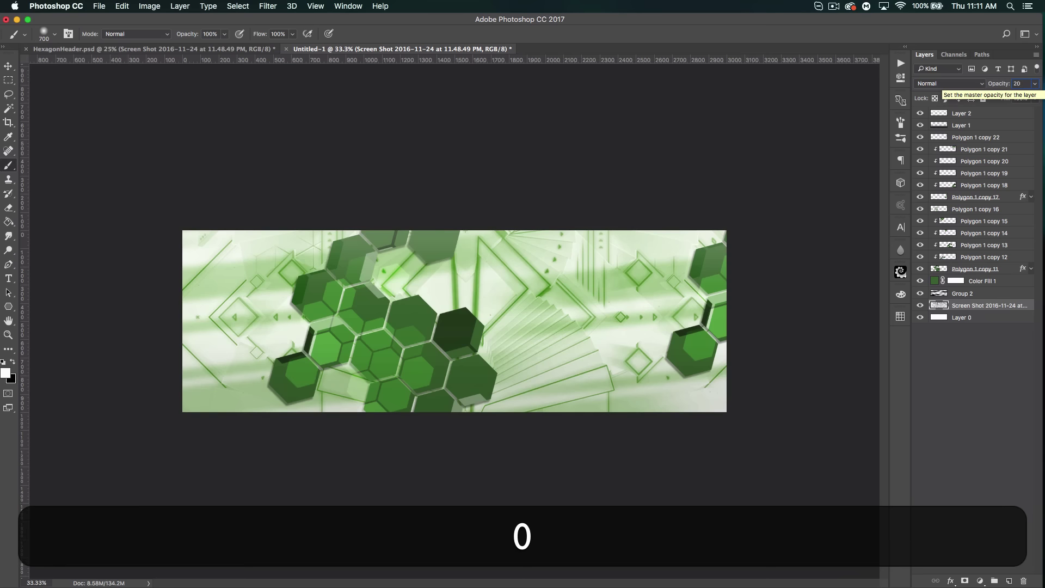
click(983, 293)
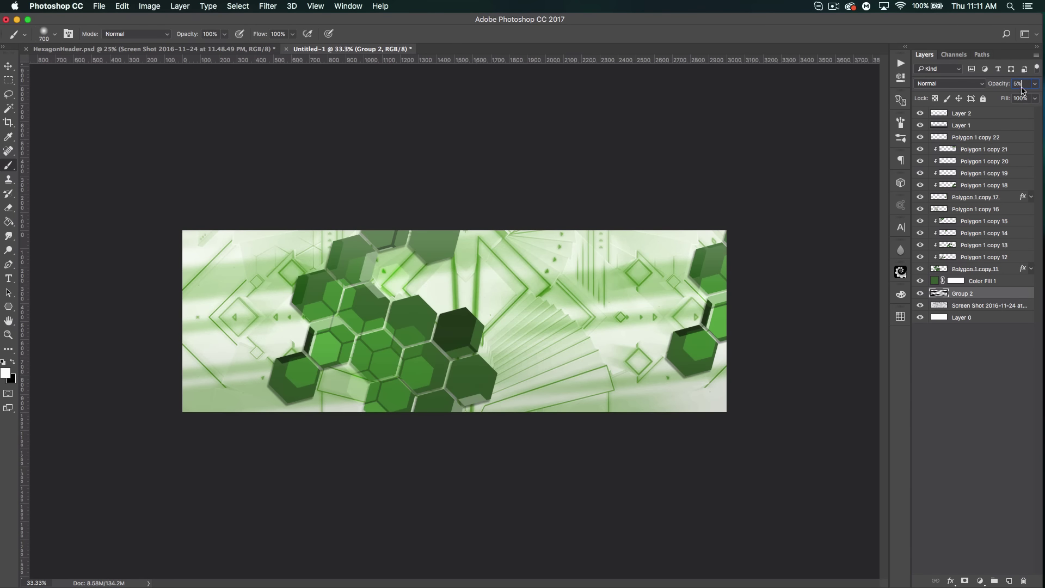
text(3)
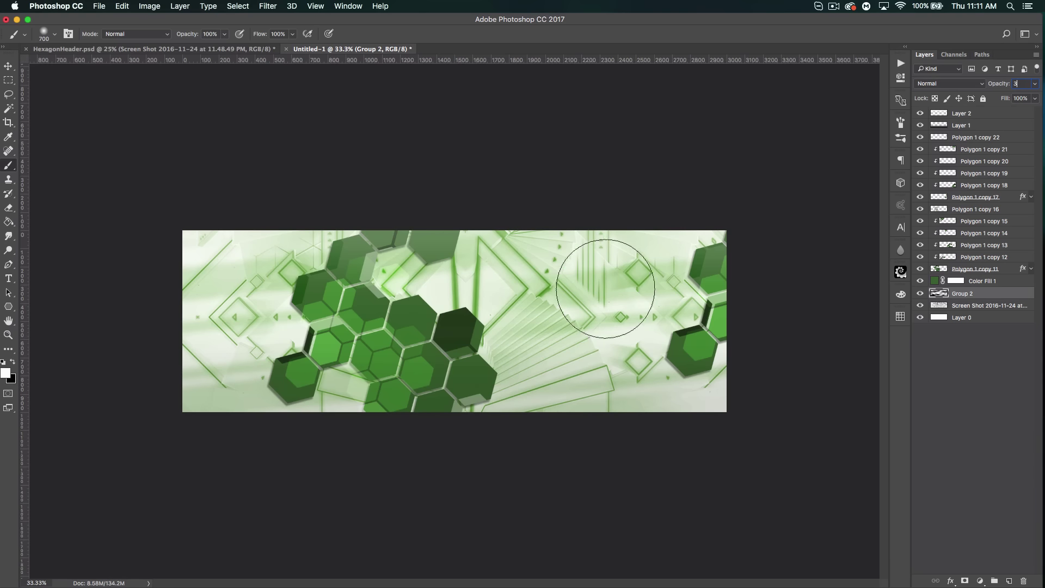
key(Return)
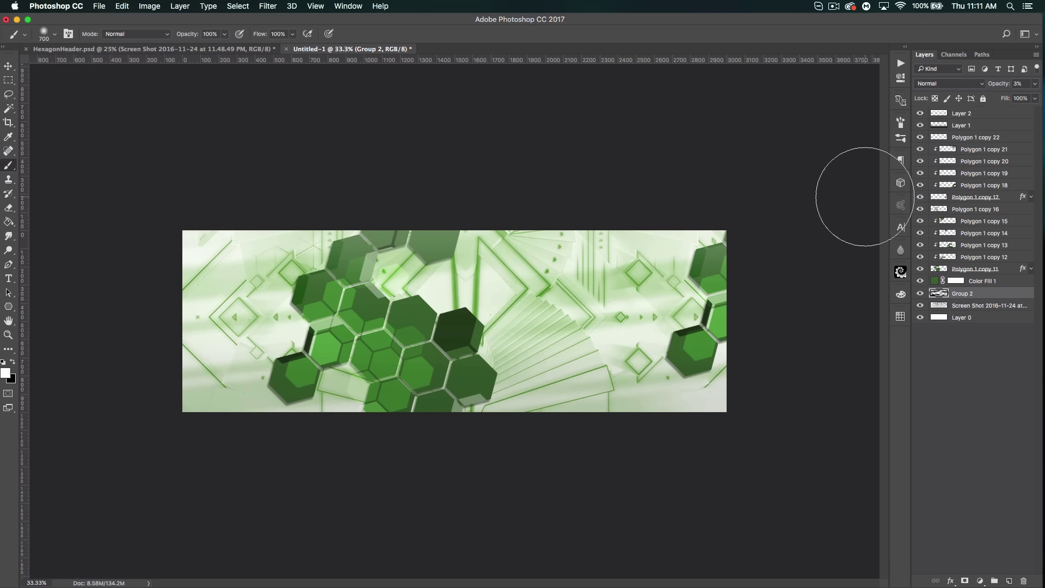
Add a Curves adjustment above Layer 2 with a gentle S-curve to brighten the header.
click(992, 116)
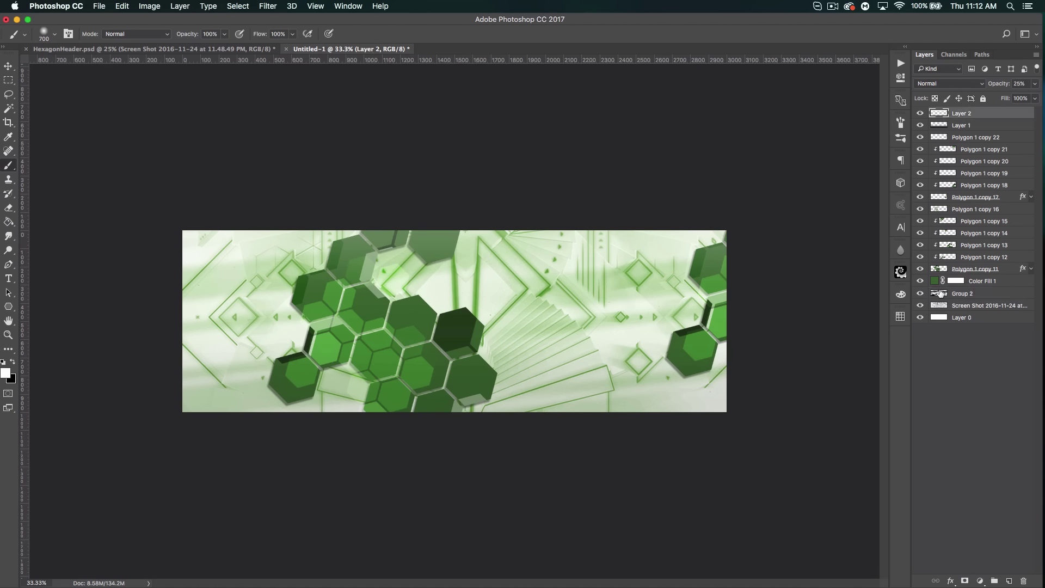
click(980, 581)
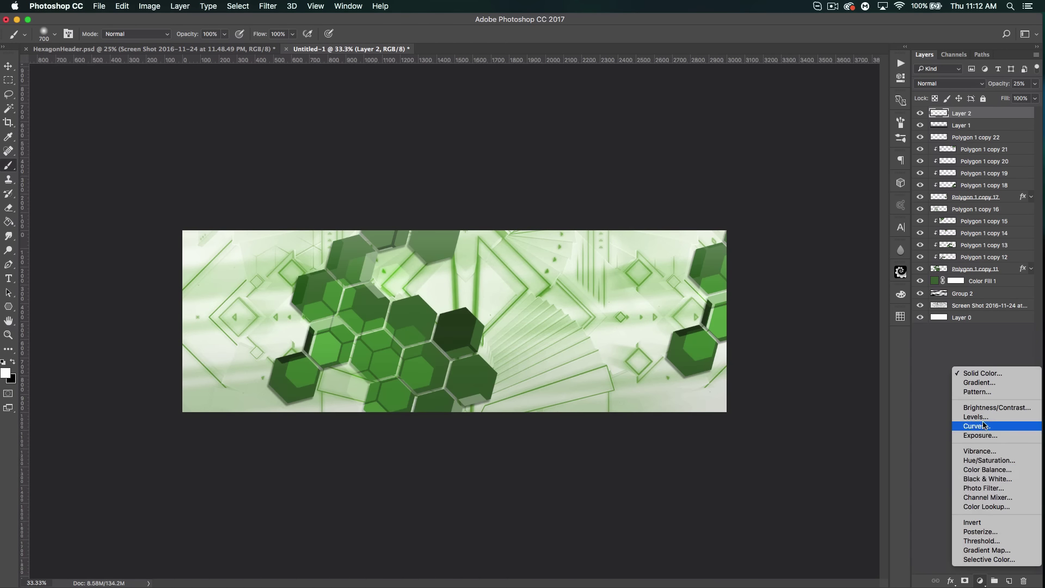
click(977, 426)
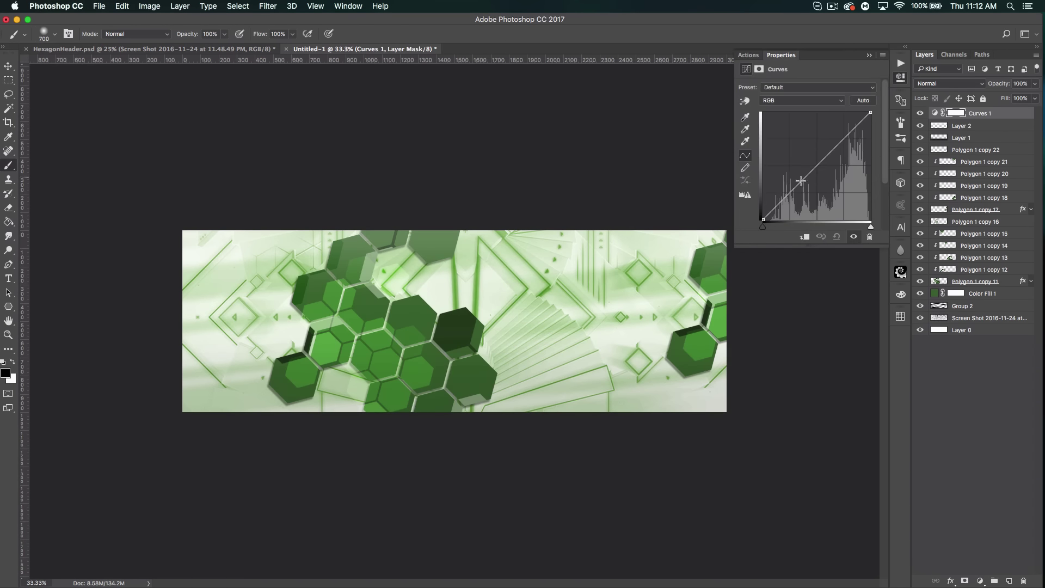
drag(800, 180, 802, 186)
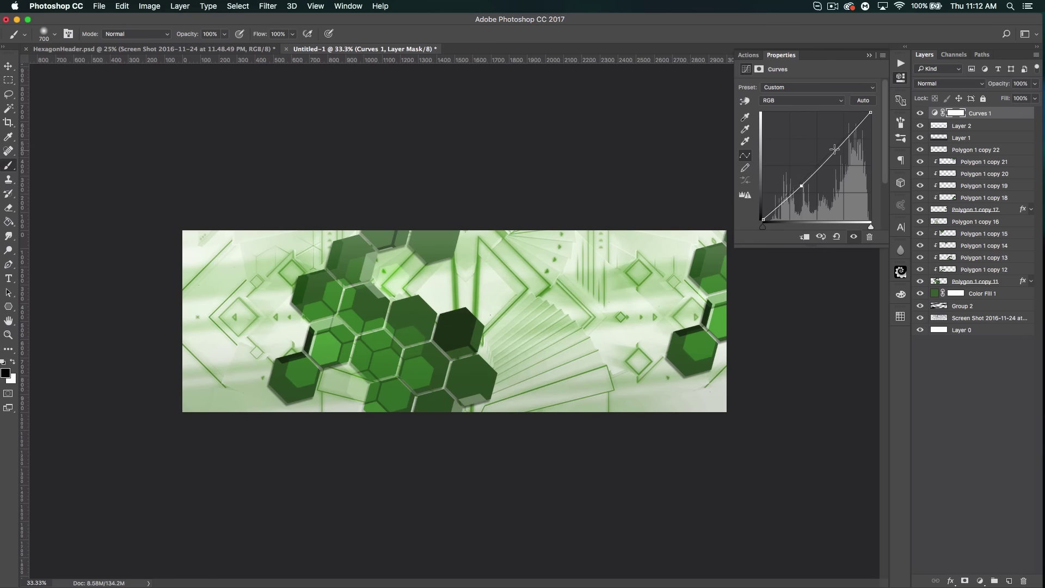
drag(842, 144, 837, 139)
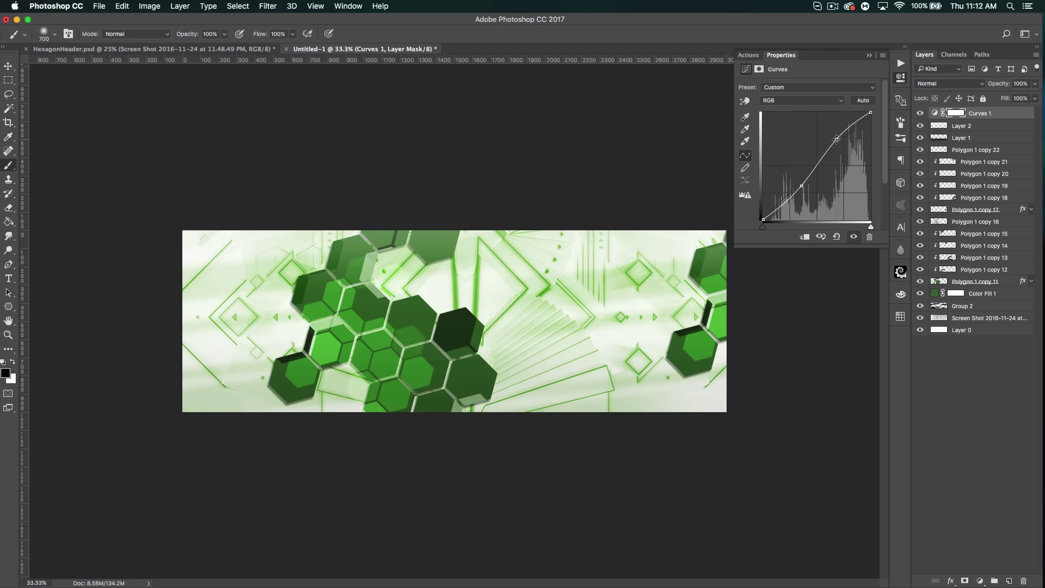
click(869, 56)
Add a Hue/Saturation adjustment with Saturation +11 and Hue +79 to turn greens teal.
click(980, 581)
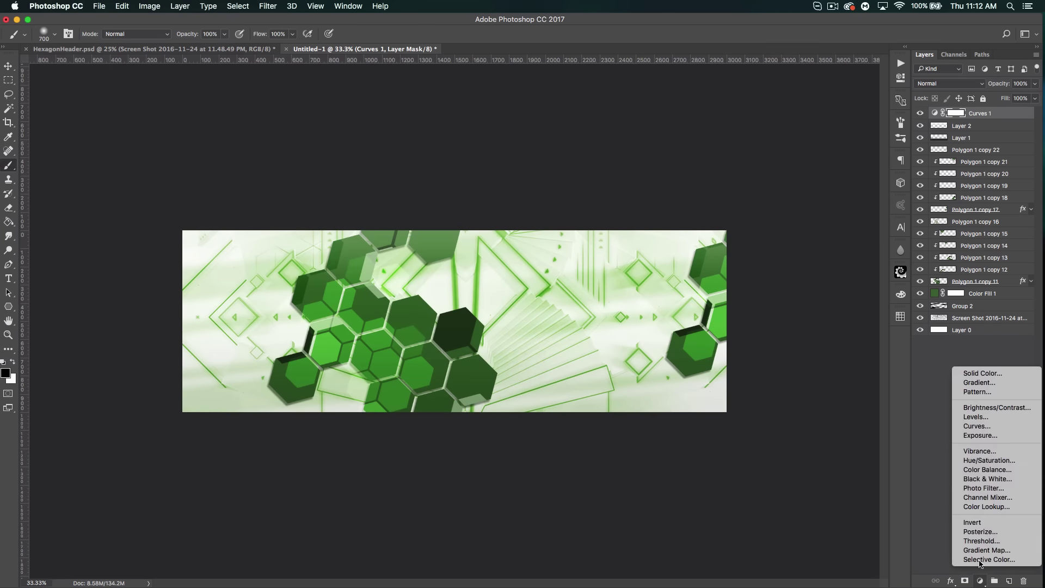
click(988, 460)
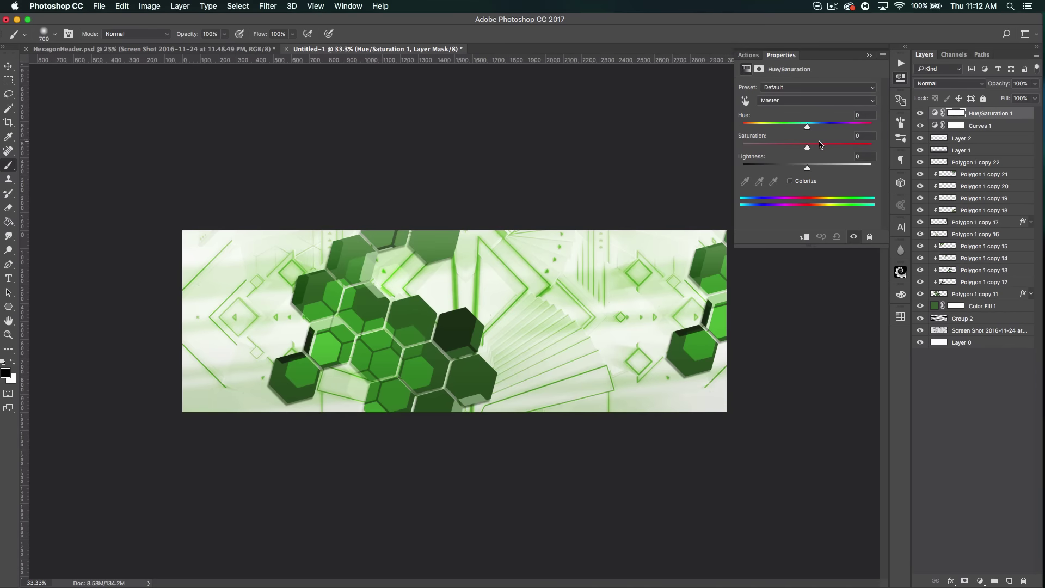
drag(820, 145, 822, 145)
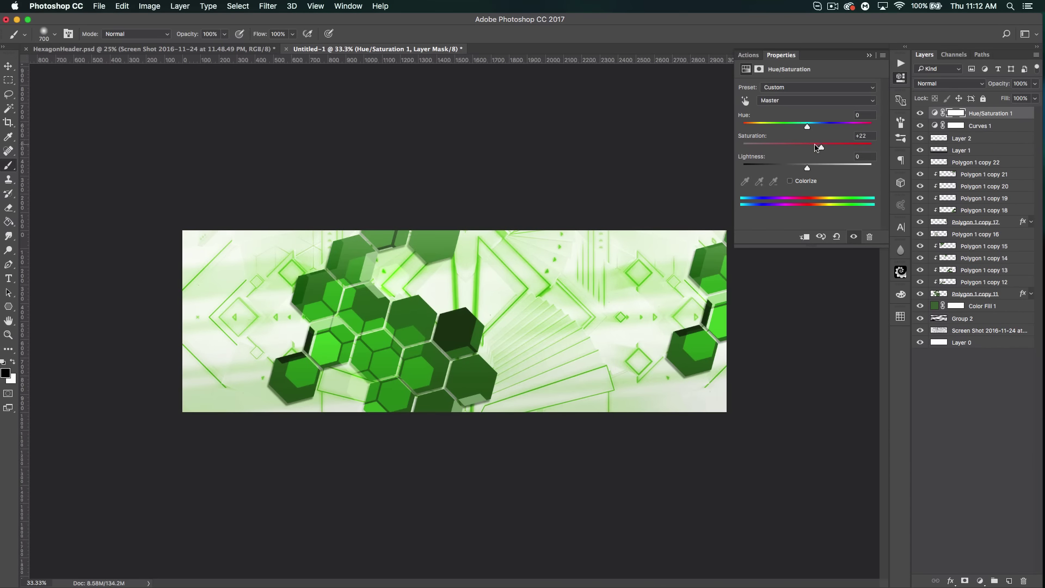
drag(810, 128, 849, 130)
mouse_move(850, 129)
mouse_down()
mouse_move(881, 135)
mouse_move(733, 144)
mouse_move(848, 146)
mouse_up()
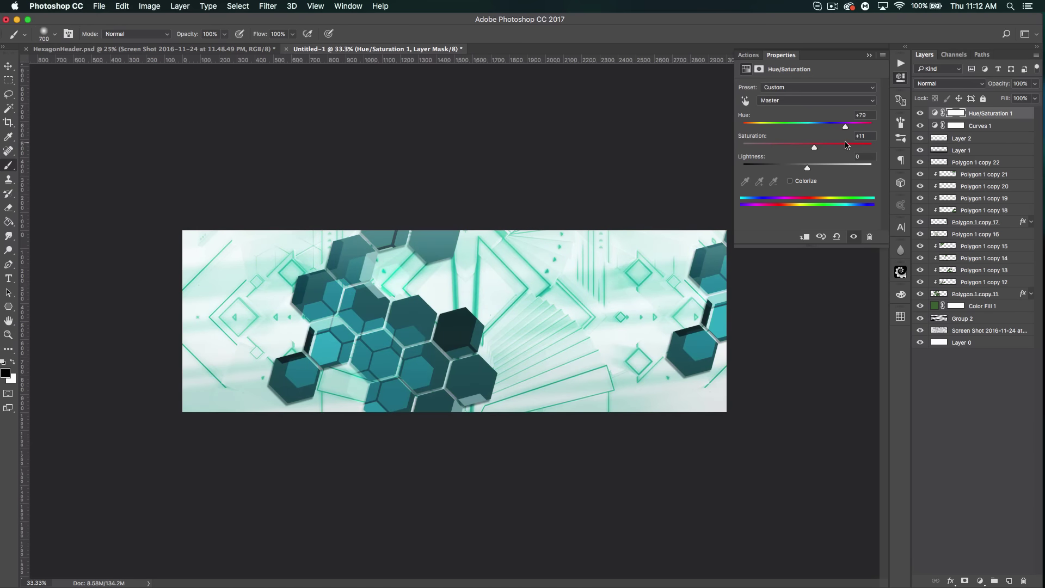
click(869, 56)
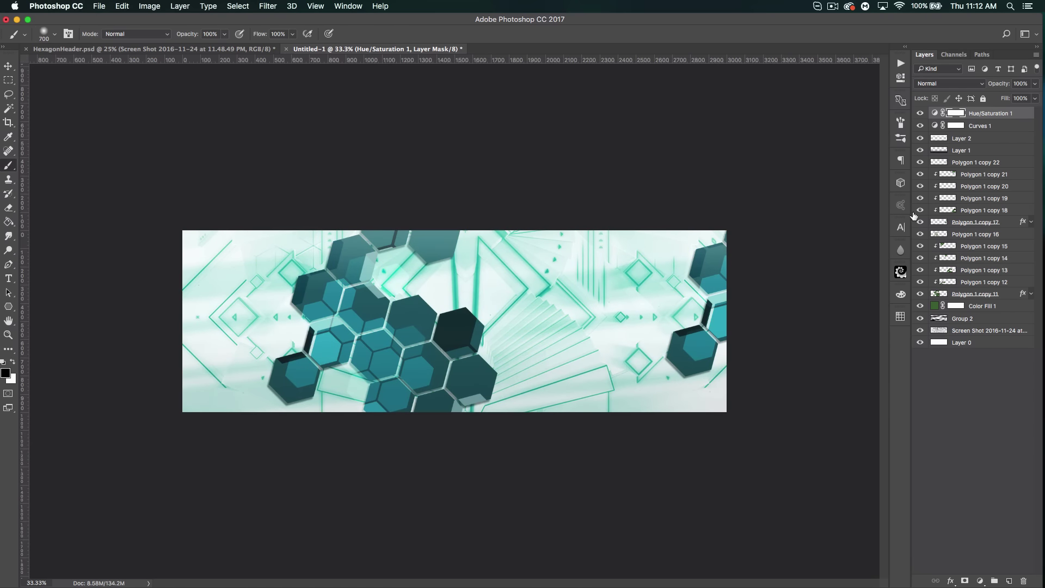
Lighten the Polygon 1 copy 11 hexagons with a Hue/Saturation Lightness of +10.
drag(919, 186, 920, 198)
mouse_move(919, 294)
mouse_down()
mouse_move(920, 258)
mouse_move(920, 294)
mouse_up()
click(975, 297)
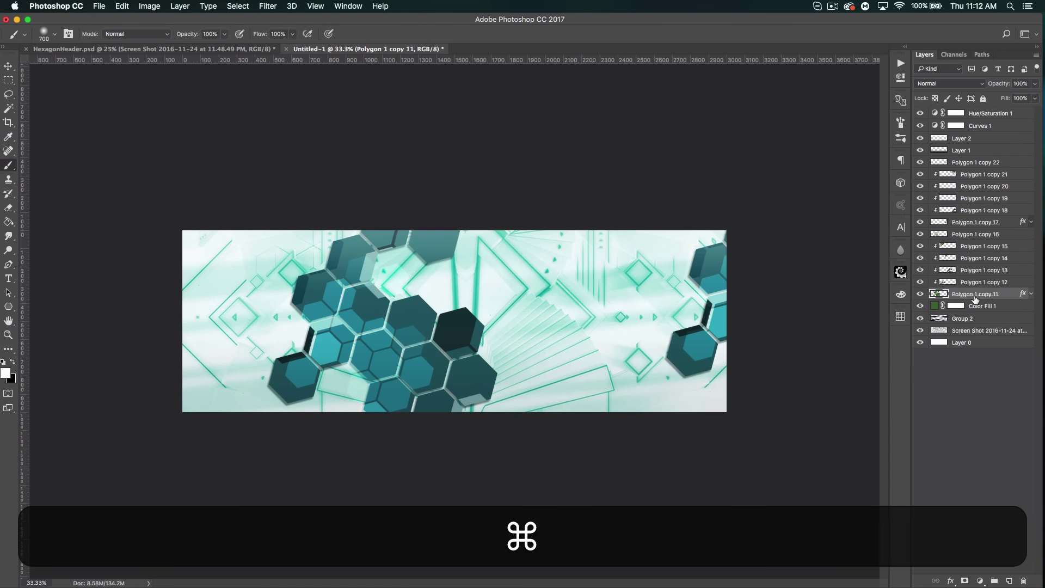
key(super+u)
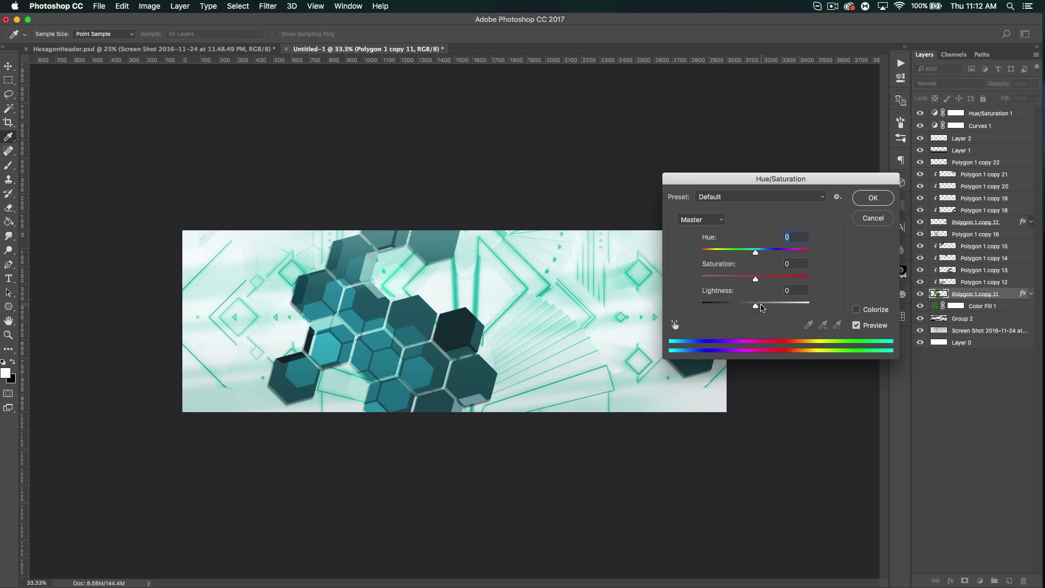
click(761, 308)
click(871, 199)
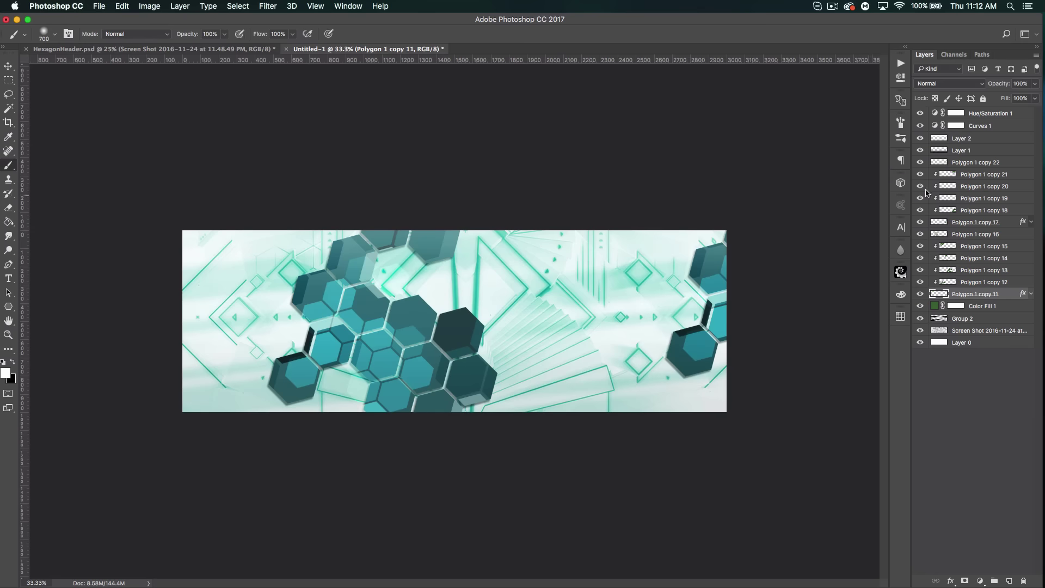
Open Hue/Saturation for Polygon 1 copy 17 and confirm it with Lightness left at 0.
click(975, 222)
key(super+u)
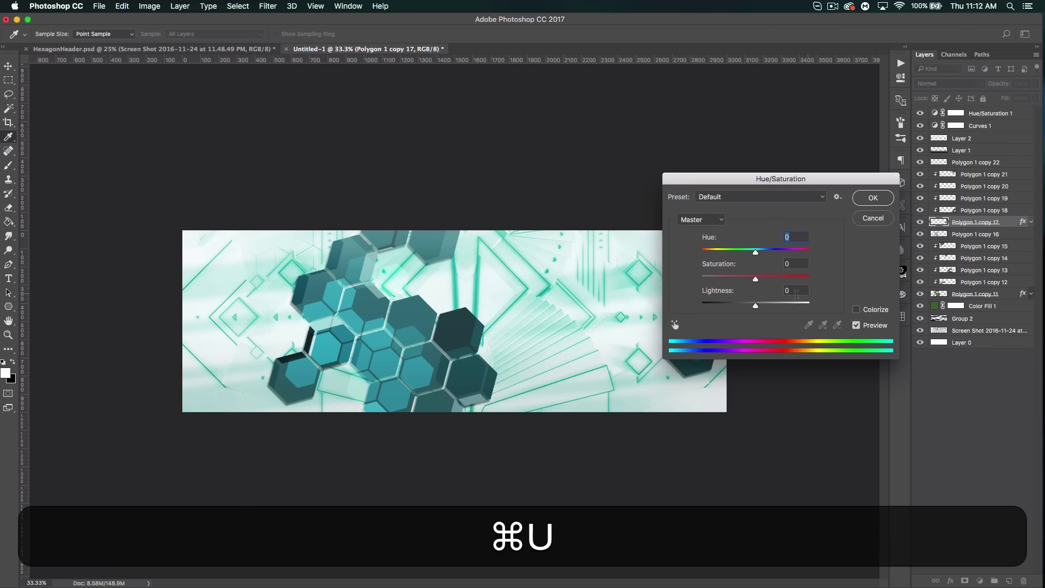
click(760, 305)
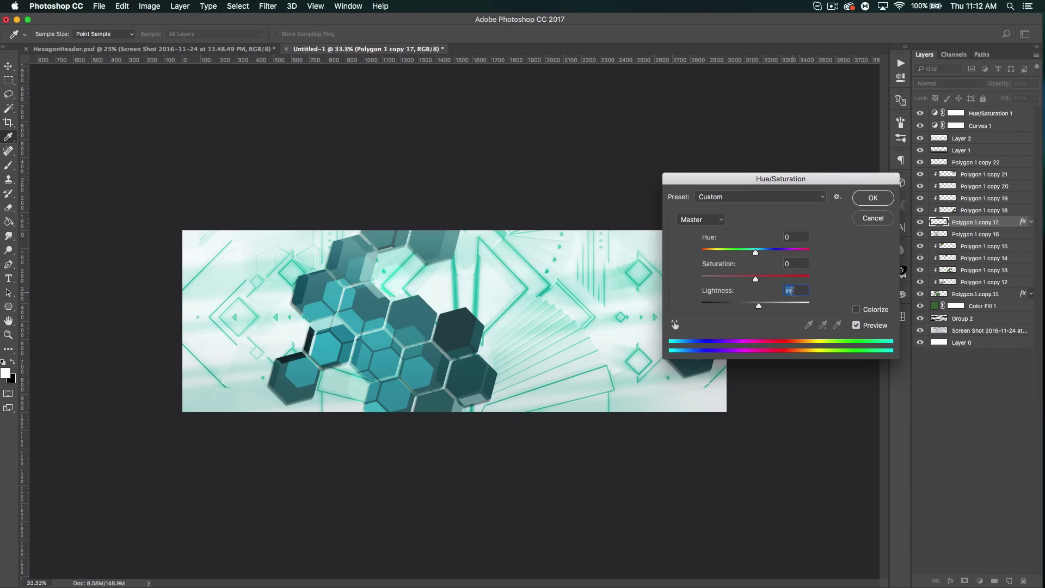
text(0)
click(871, 198)
key(b)
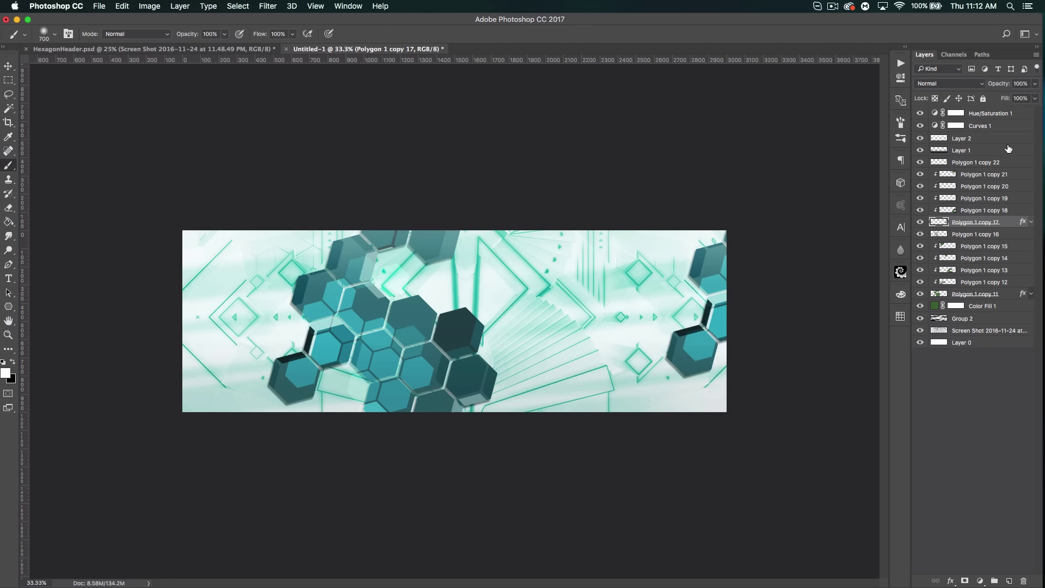
Add a new layer above Polygon 1 copy 22 and marquee a wide strip for the banner.
click(986, 163)
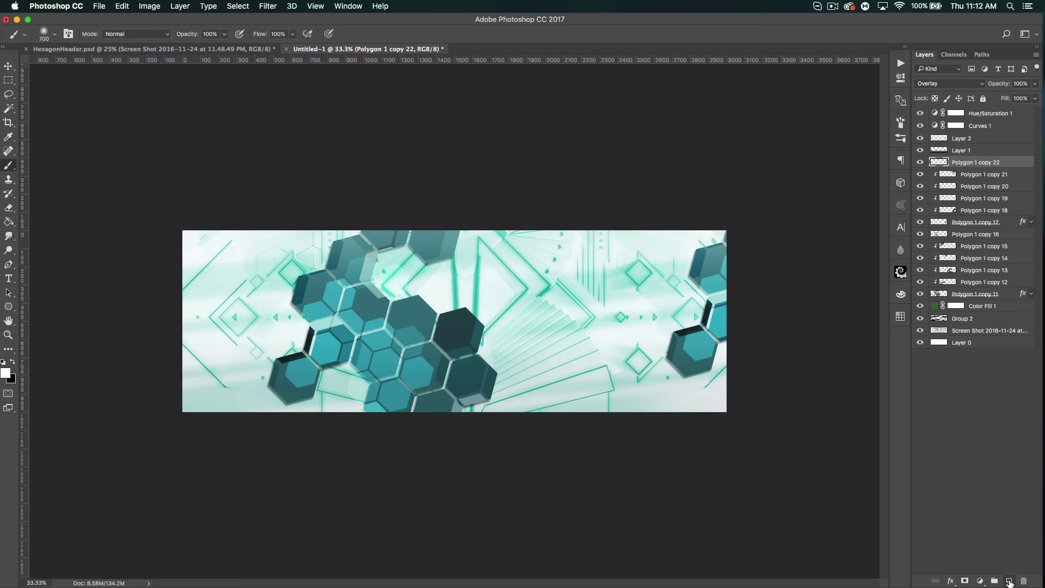
click(1009, 580)
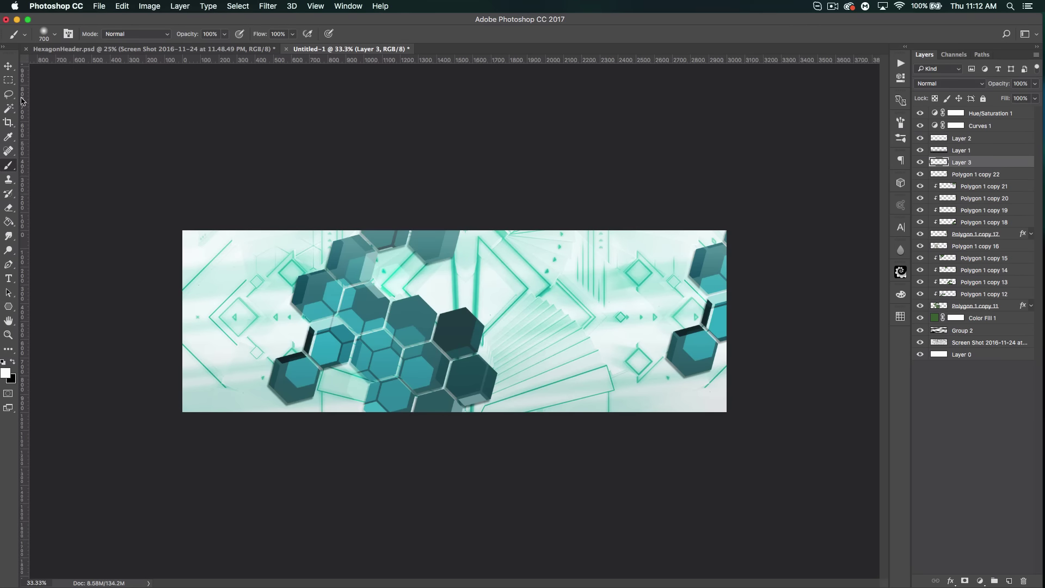
click(9, 80)
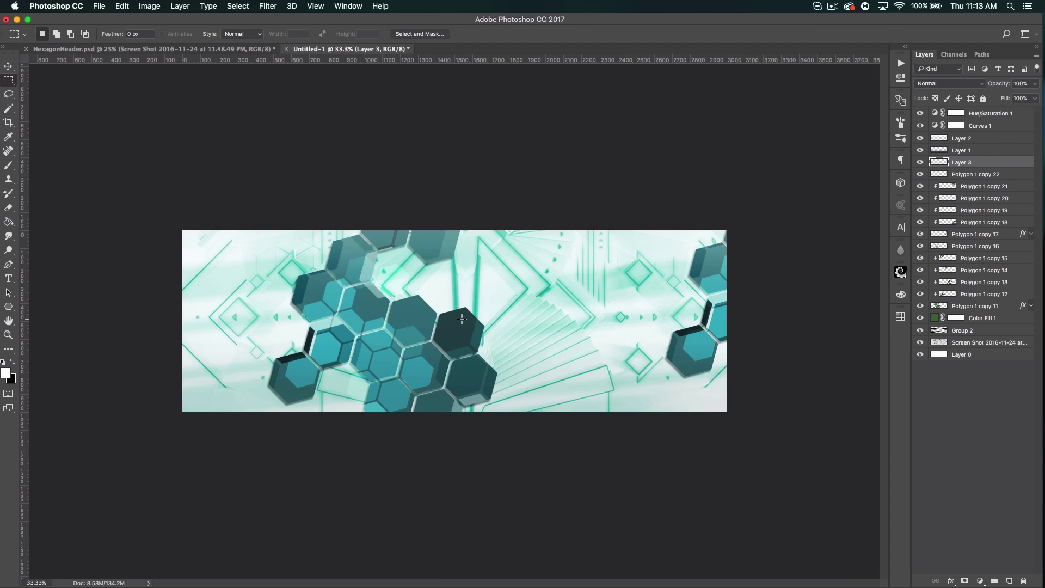
drag(462, 319, 554, 333)
Fill the strip with a sampled dark hexagon colour, then undo the fill and deselect.
click(6, 372)
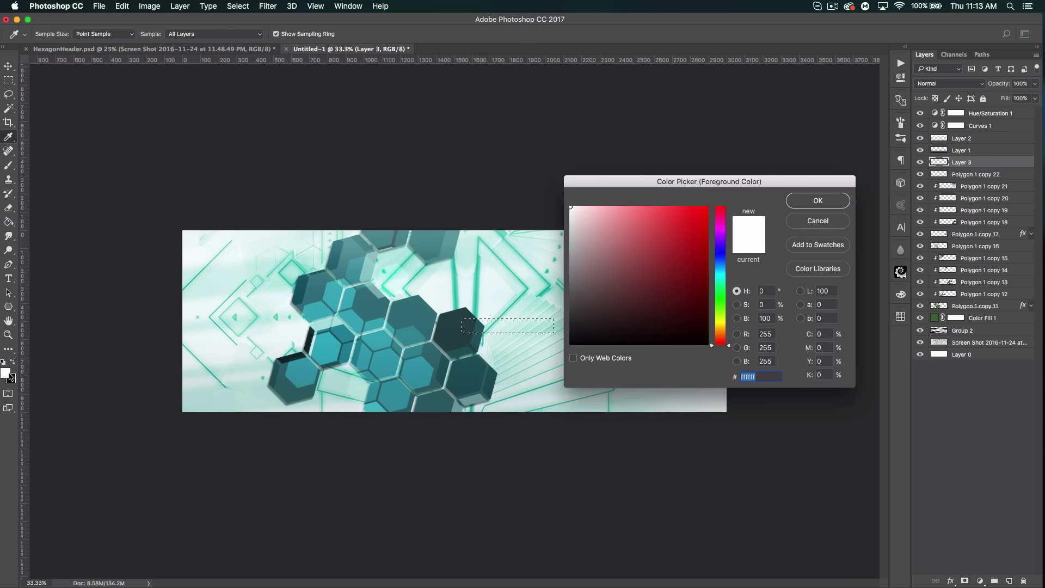
click(457, 322)
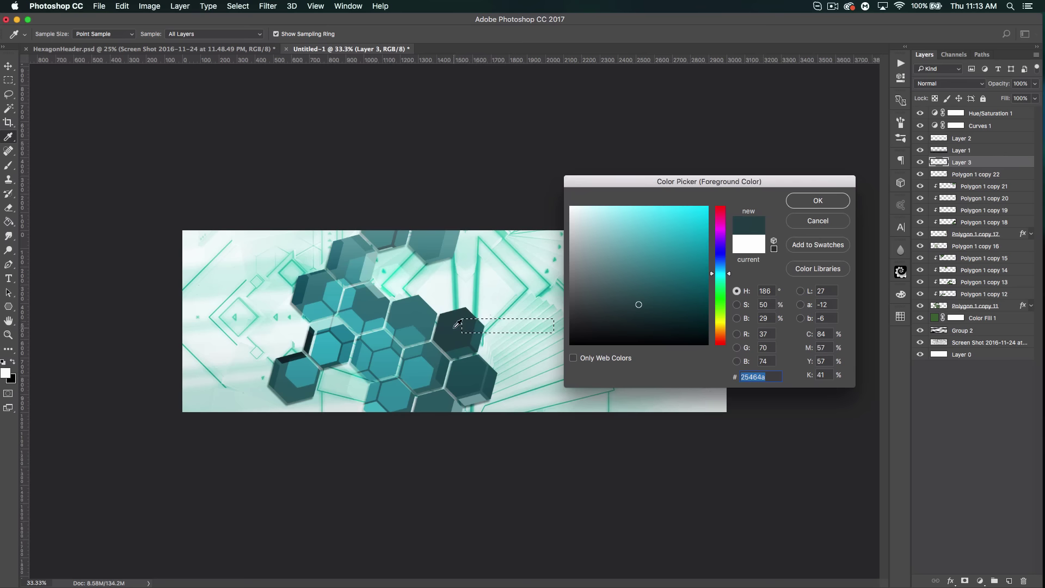
click(812, 201)
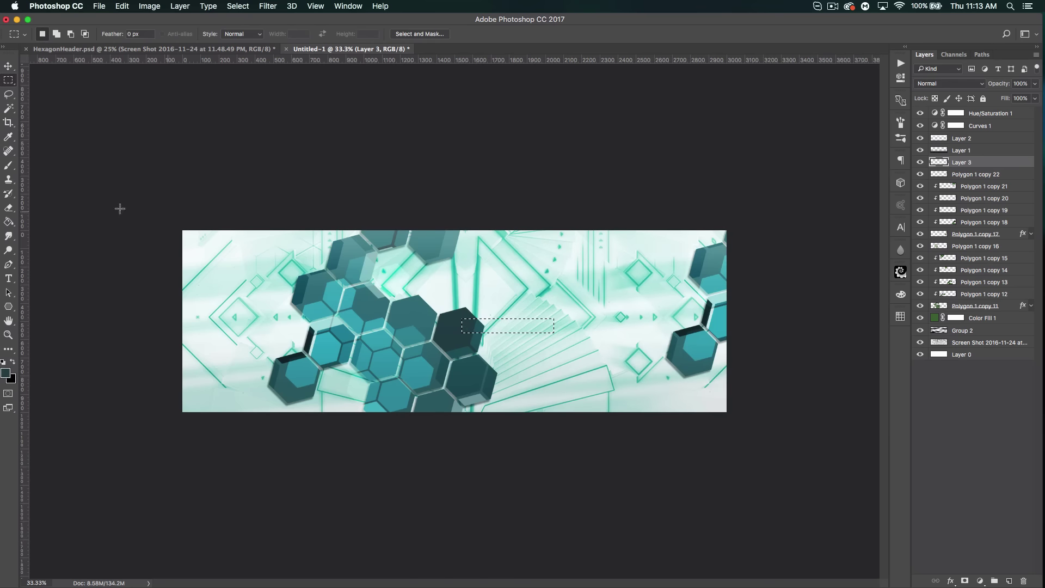
click(9, 221)
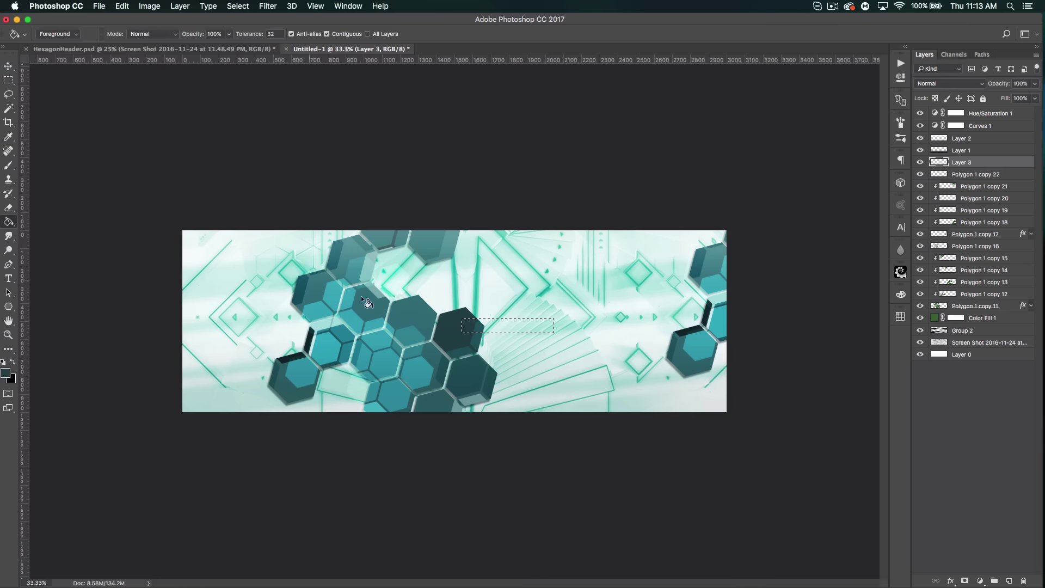
click(494, 326)
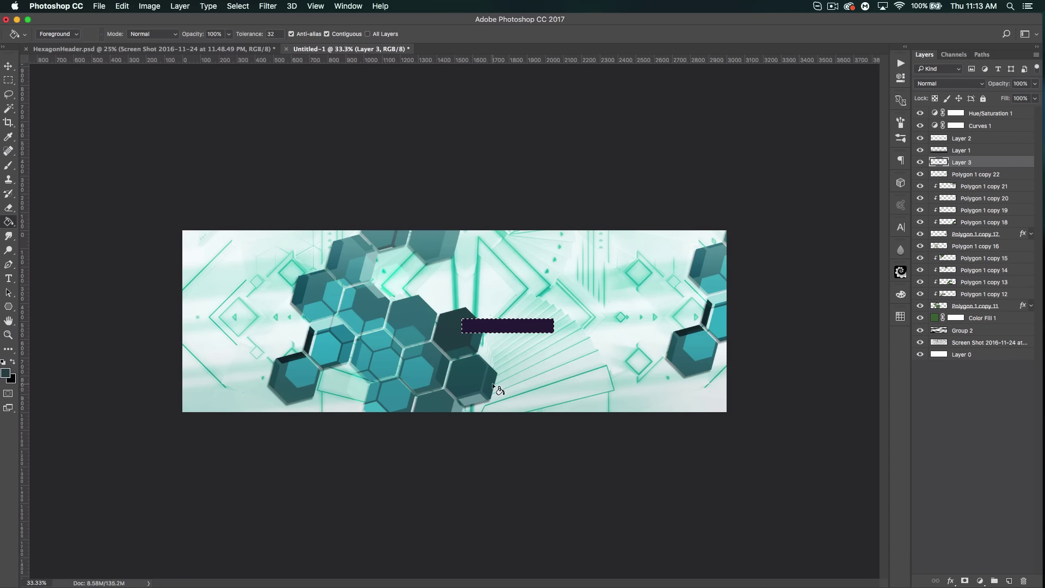
key(super+d)
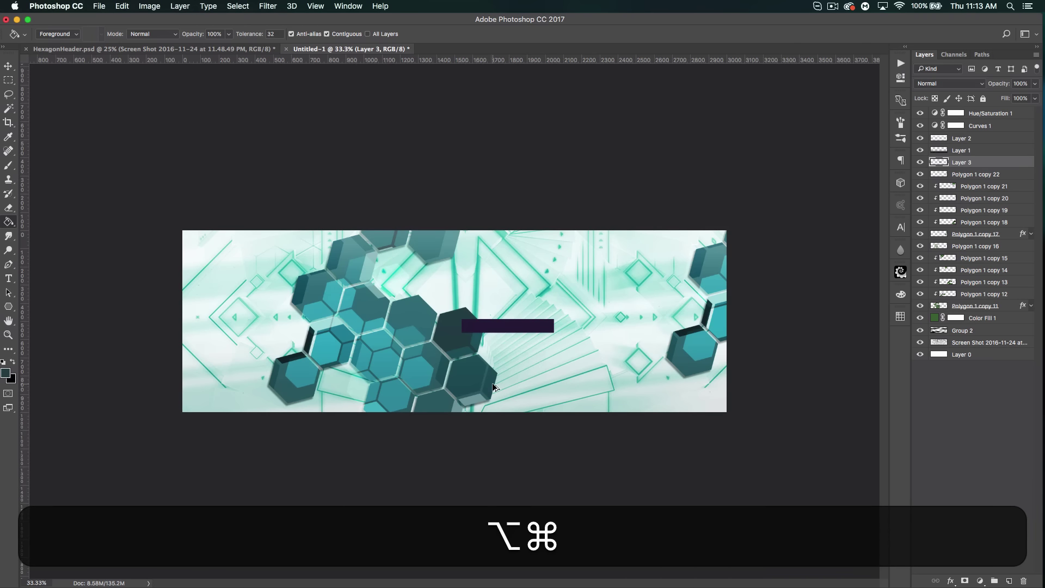
key(super+alt+z)
key(super+alt+z)
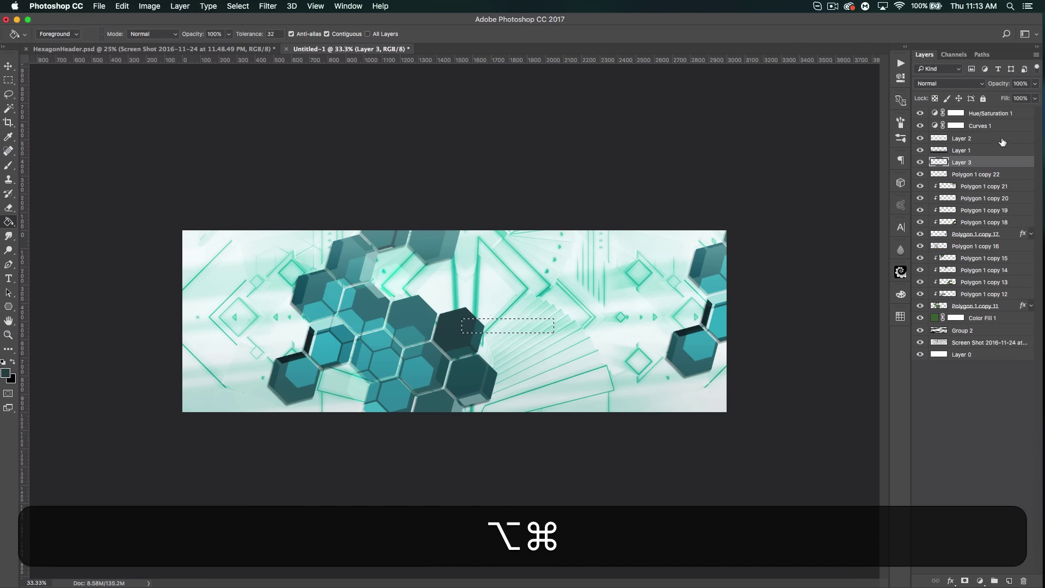
With Curves 1 and Hue/Saturation 1 hidden, sample the hexagon's dark green as foreground, then re-enable them.
drag(919, 126, 922, 119)
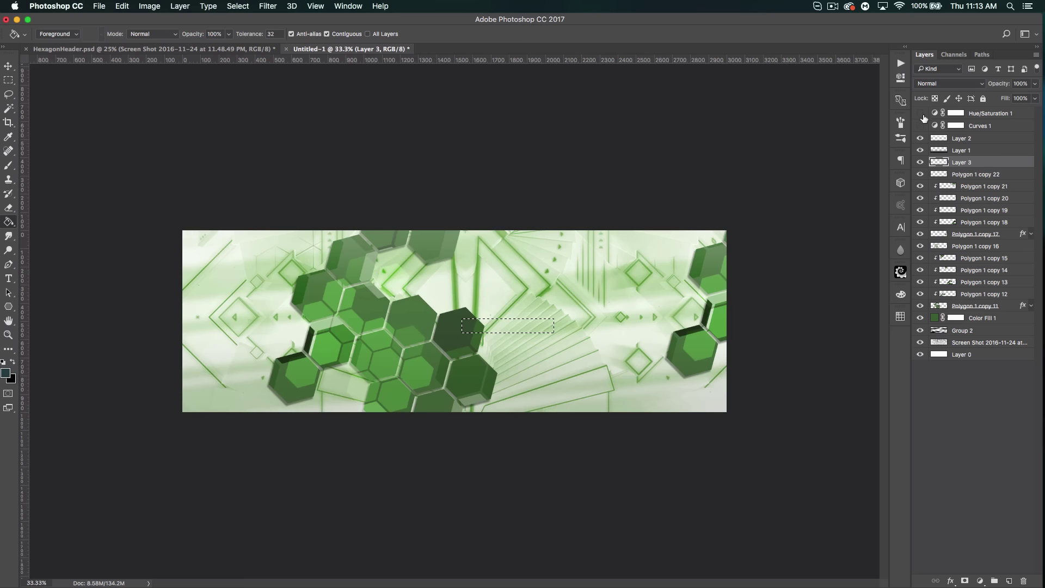
click(5, 374)
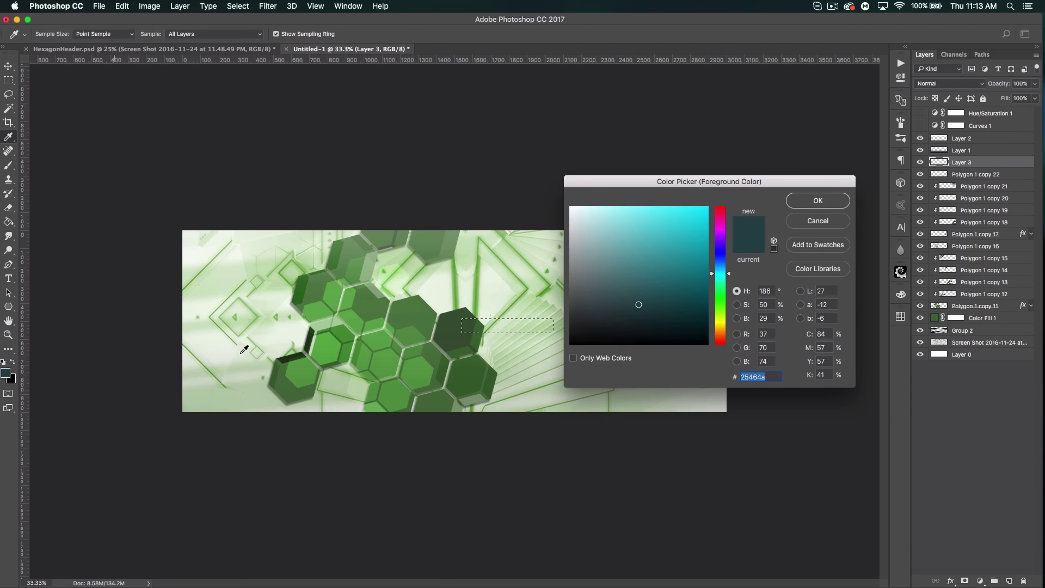
click(451, 324)
click(817, 200)
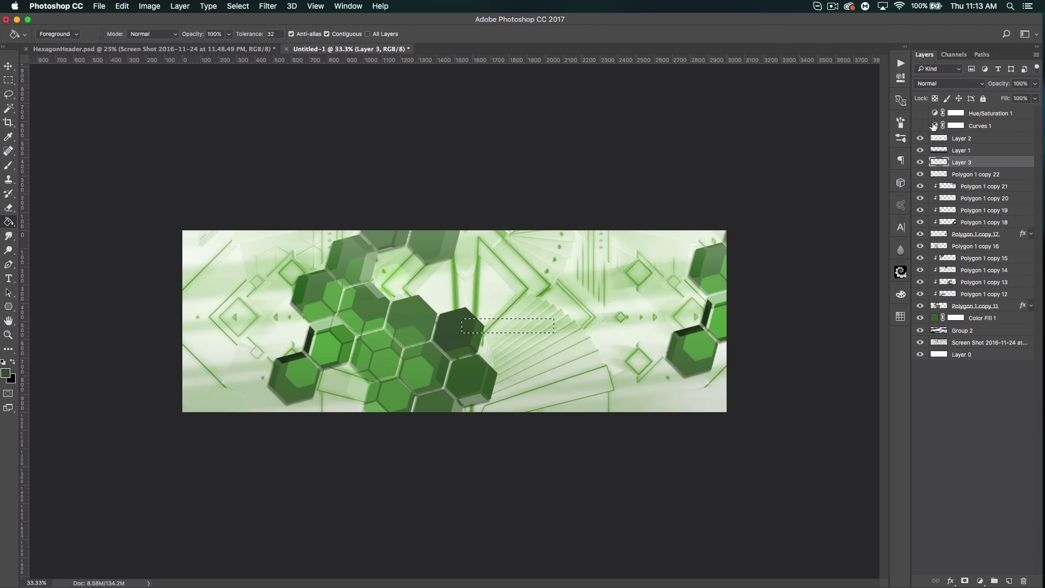
drag(920, 126, 920, 113)
Fill the rectangle with dark green and skew it into a slanted banner.
click(479, 331)
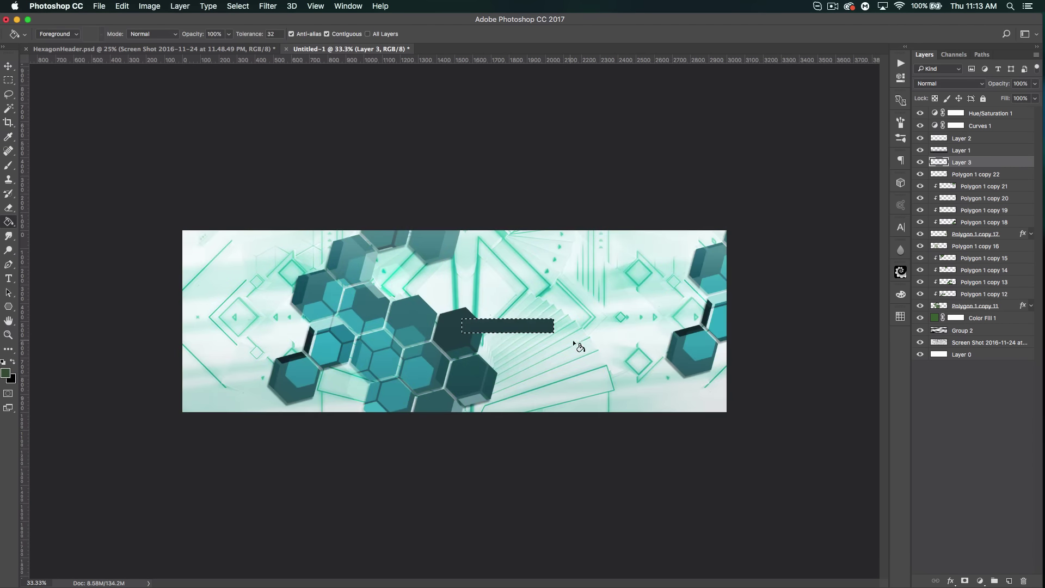
key(super+d)
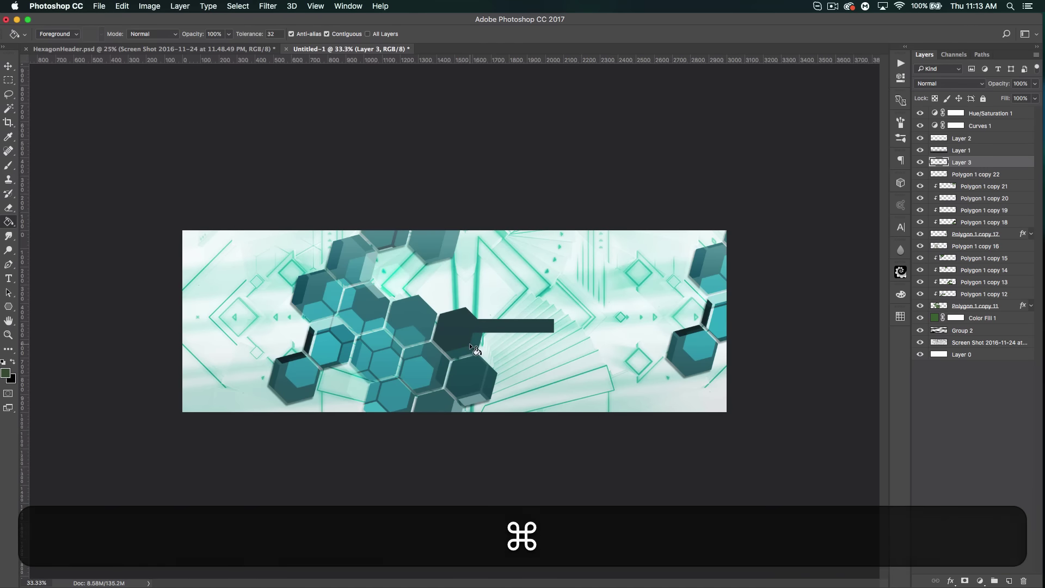
key(super+t)
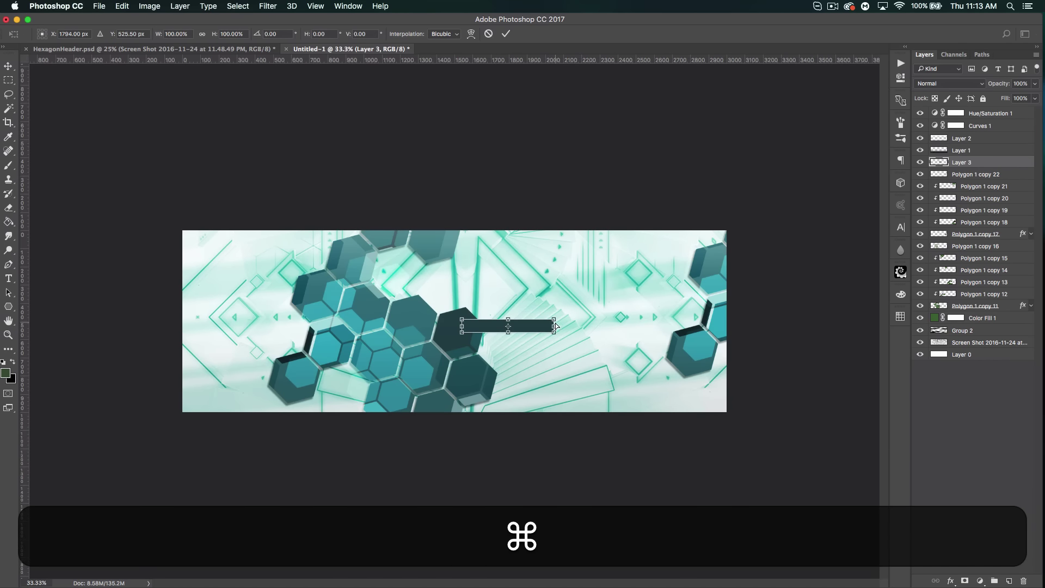
drag(555, 322, 561, 321)
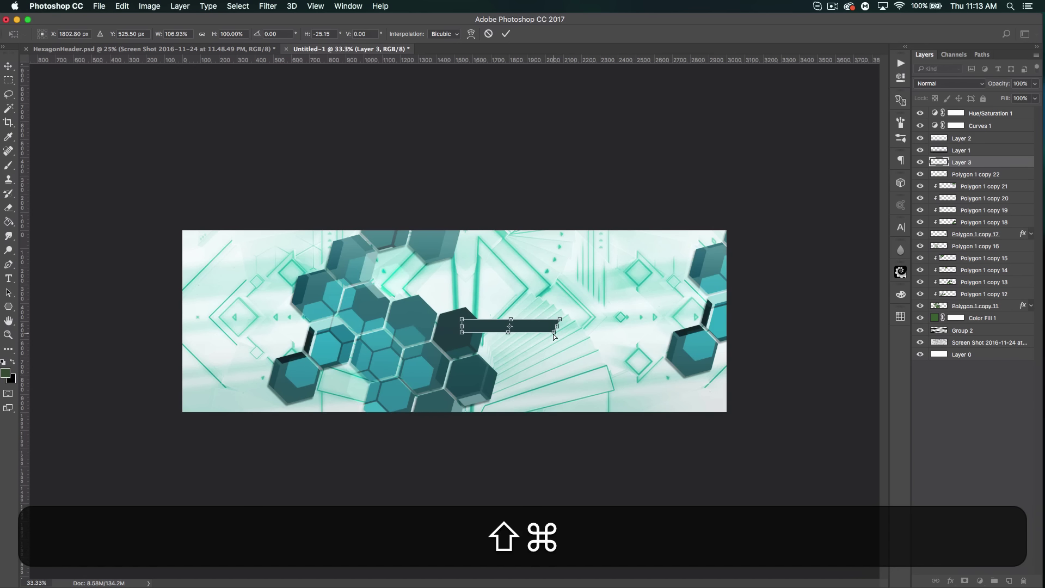
drag(553, 333, 557, 339)
key(super+Return)
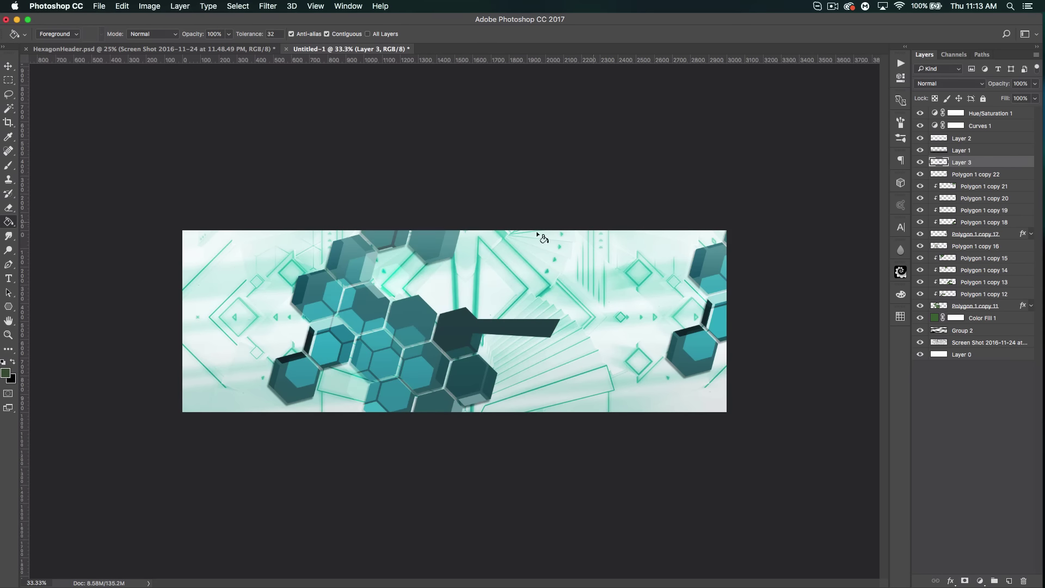
Type 'TUTORIAL' in white on the dark banner.
click(8, 278)
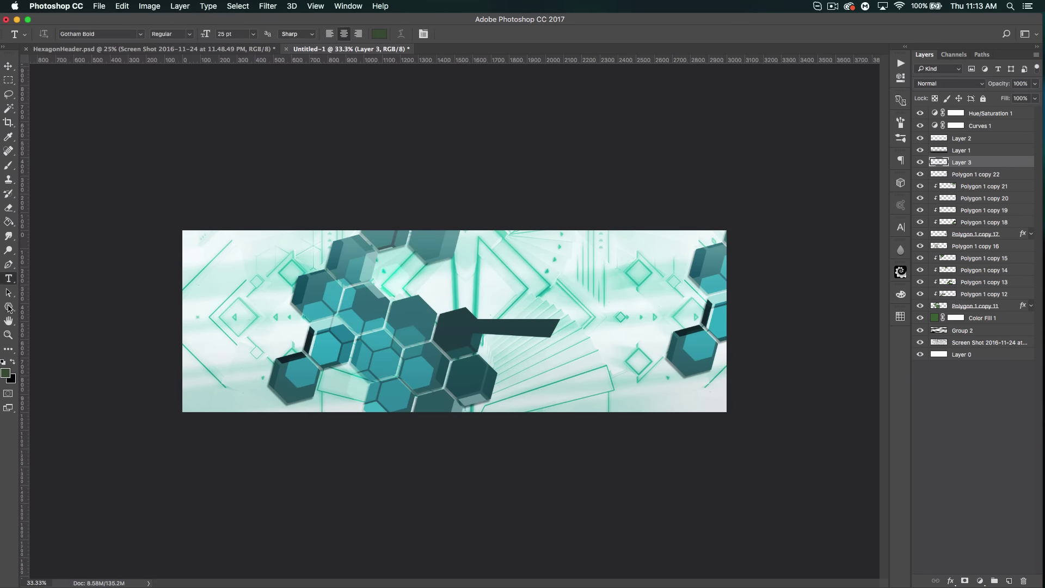
click(4, 361)
click(12, 362)
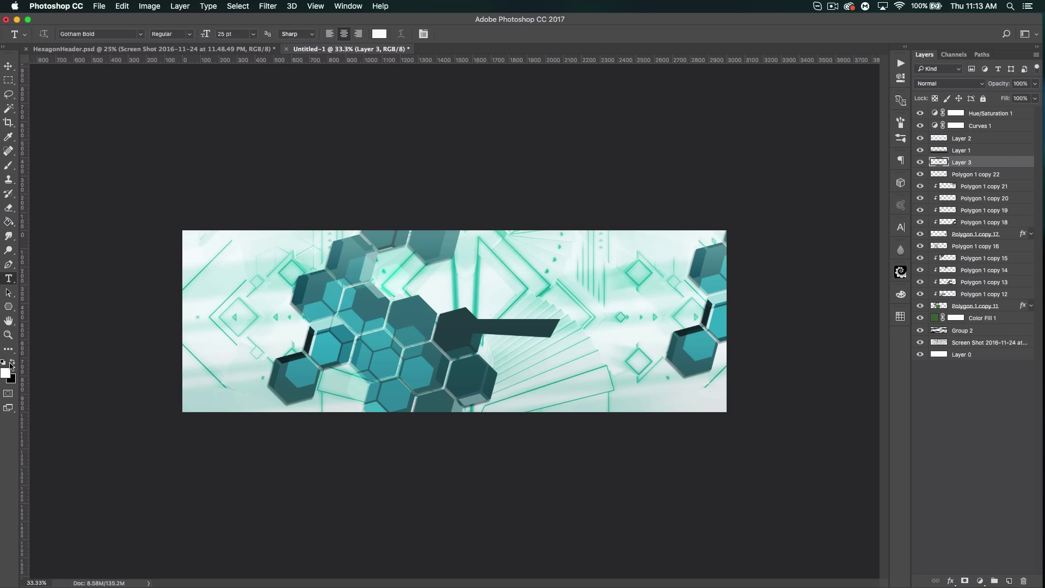
click(485, 329)
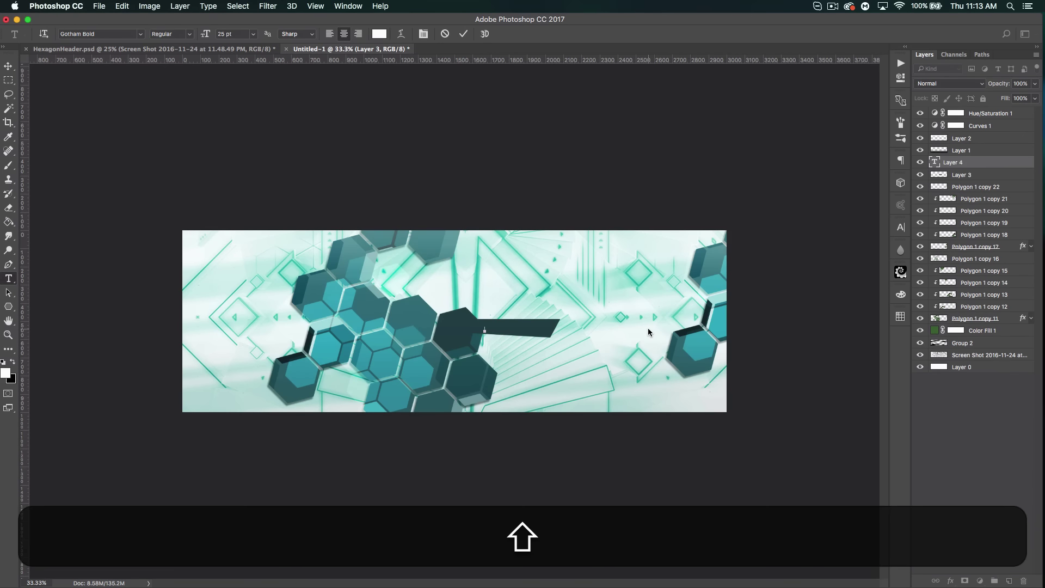
text(TUTORIAL)
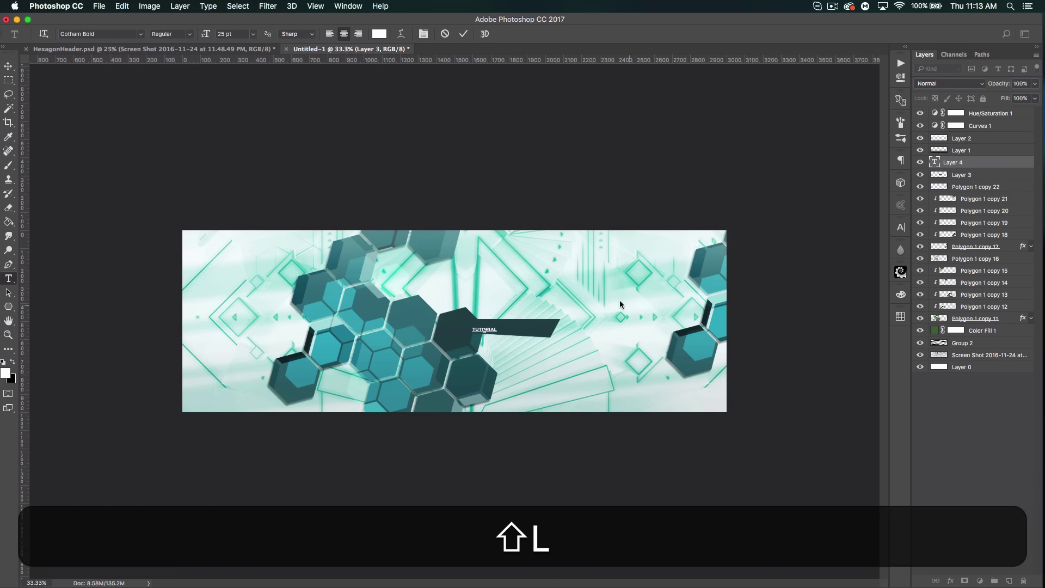
key(super+Return)
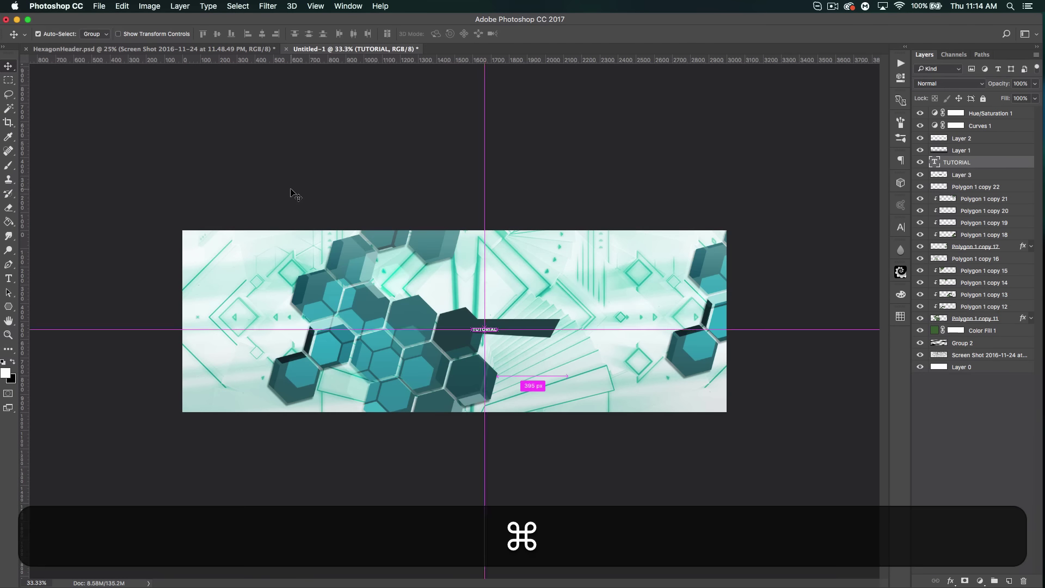
Scale the TUTORIAL text up proportionally to fit the banner.
key(super+t)
mouse_move(497, 326)
mouse_down()
mouse_move(527, 321)
mouse_move(518, 330)
mouse_up()
key(shift+Return)
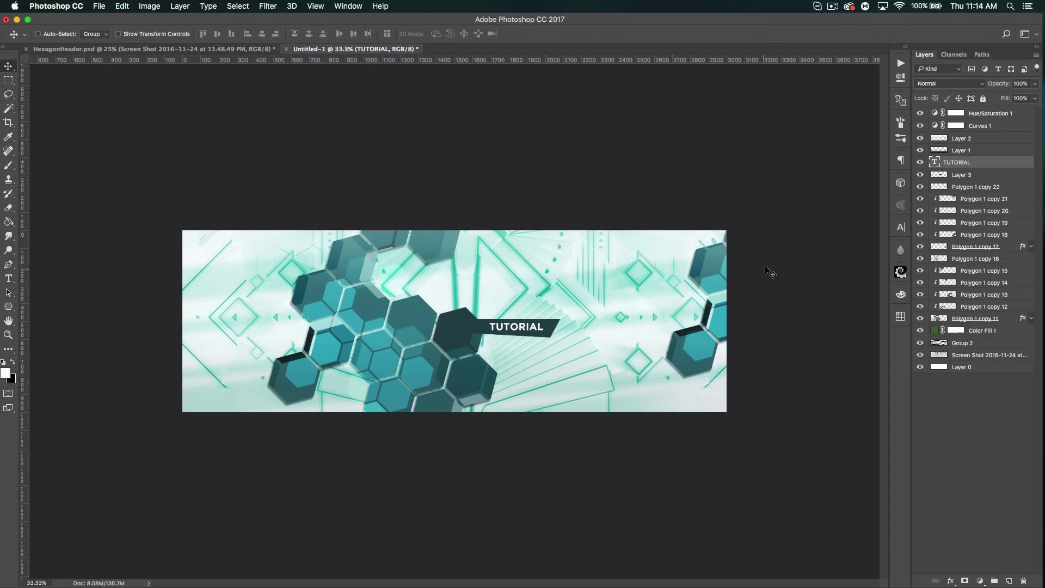
click(246, 53)
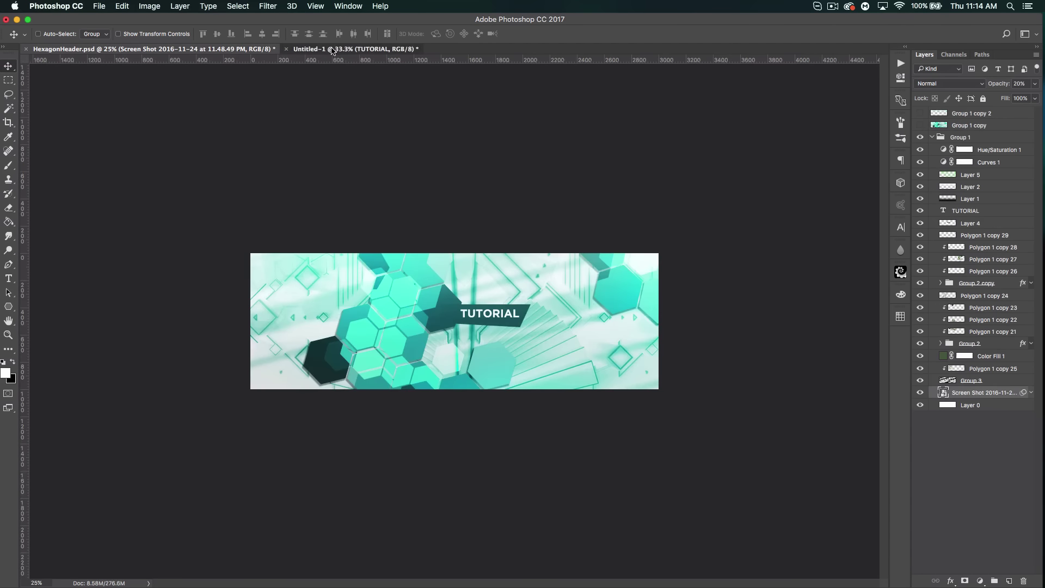
Back in the Untitled-1 header, raise the Hue/Saturation 1 layer's saturation to +26.
key(ctrl+Tab)
click(265, 52)
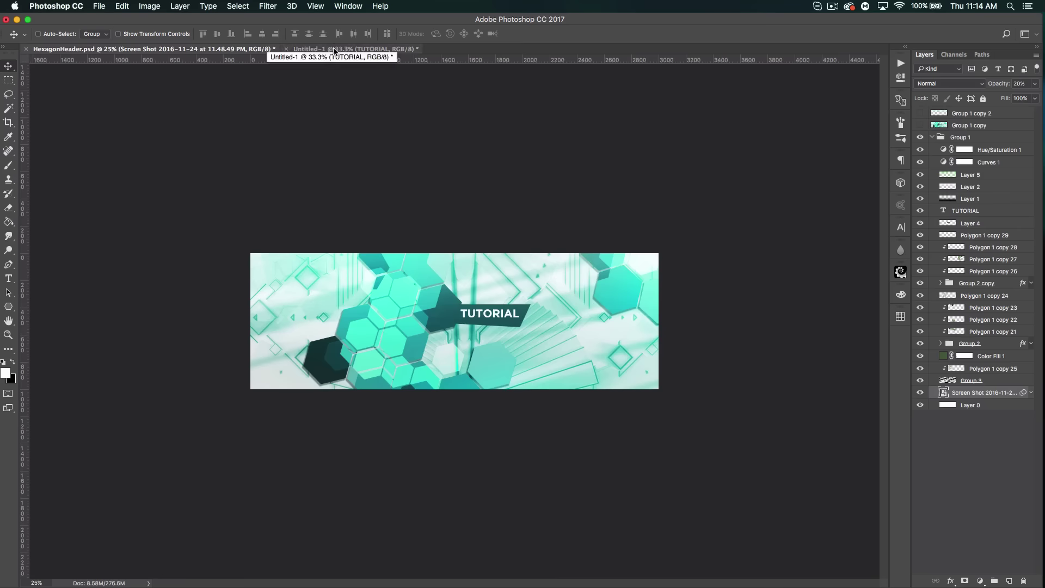
click(332, 48)
double_click(935, 113)
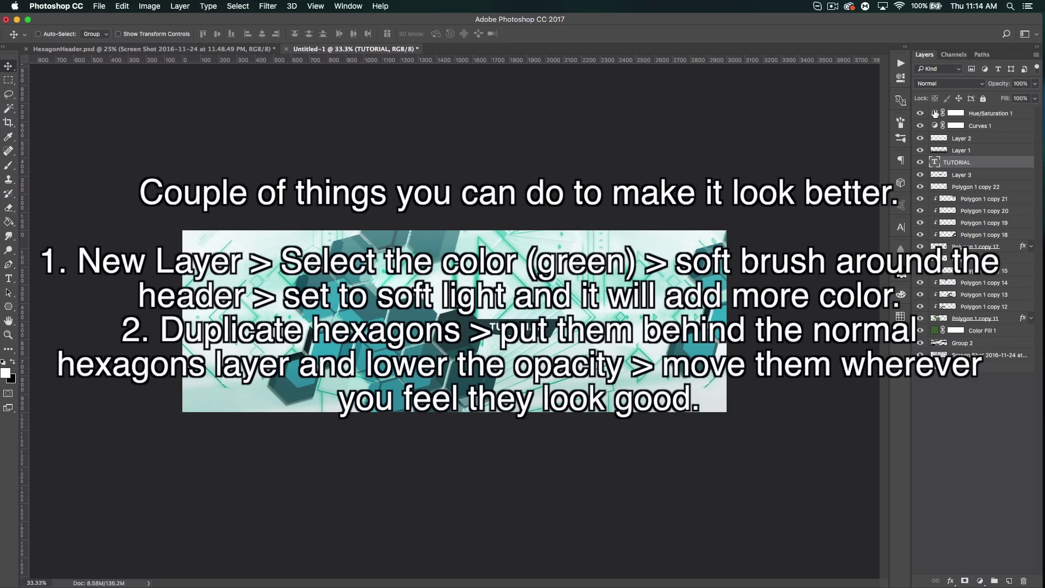
mouse_move(822, 146)
mouse_down()
mouse_move(837, 151)
mouse_move(827, 150)
mouse_up()
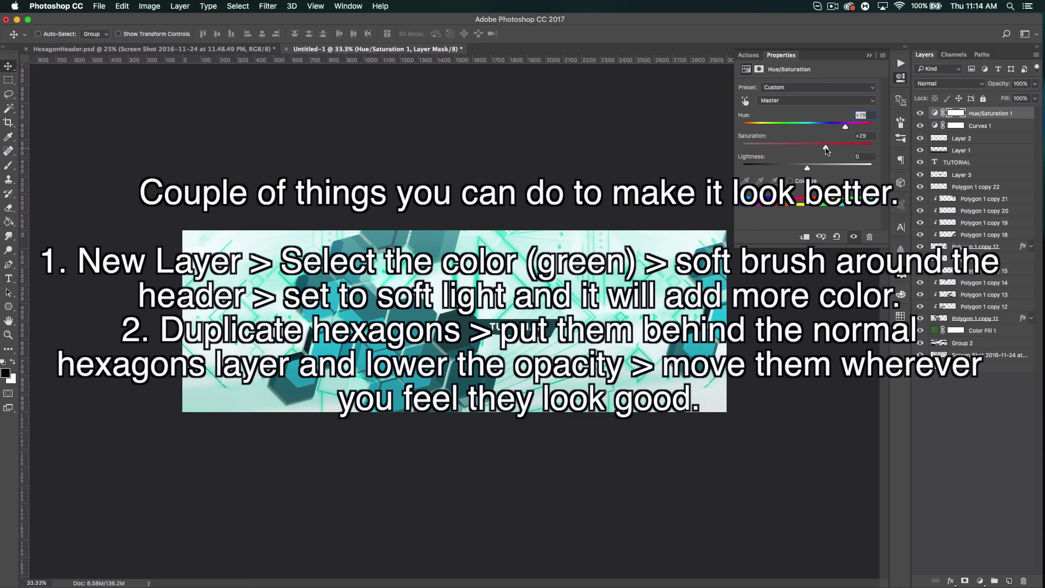
click(870, 55)
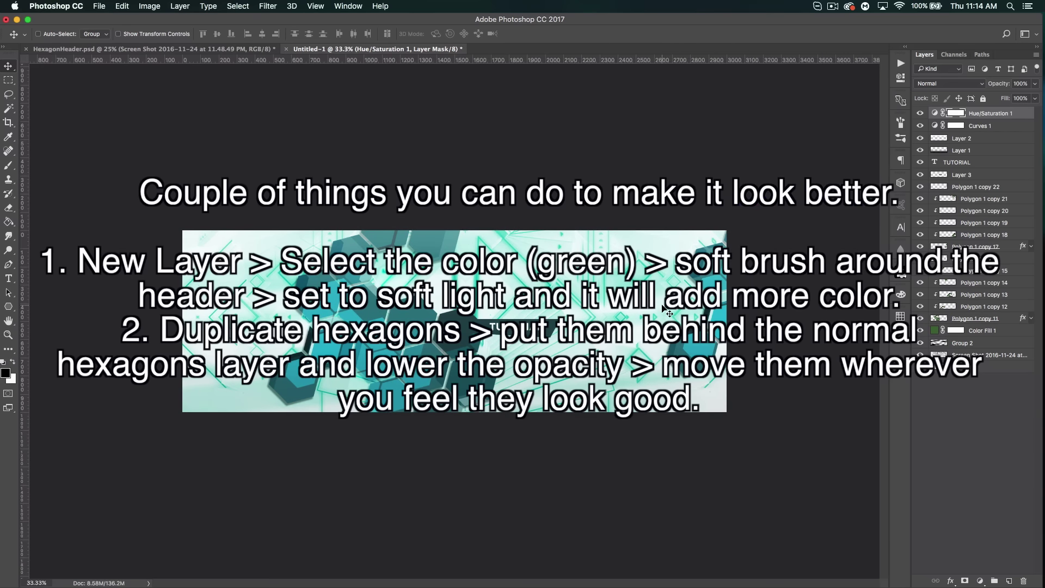
key(super+minus)
key(super+minus)
key(super+minus)
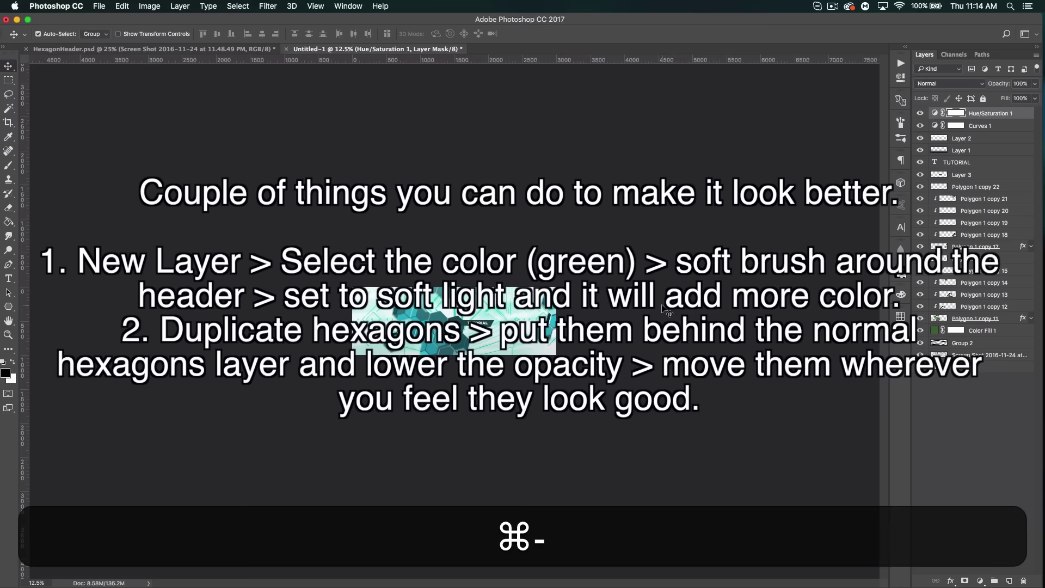
key(super+equal)
key(super+equal)
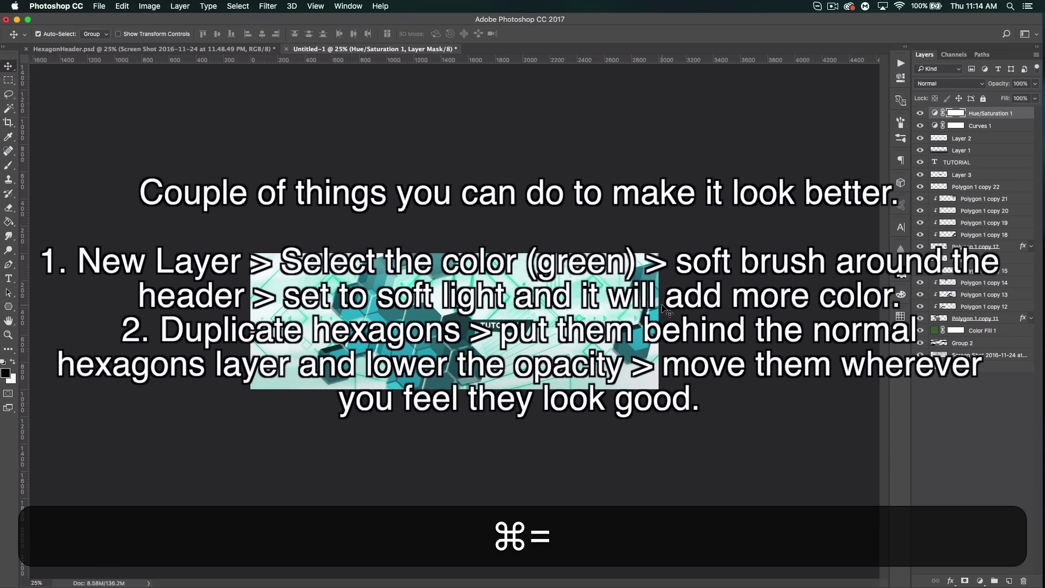